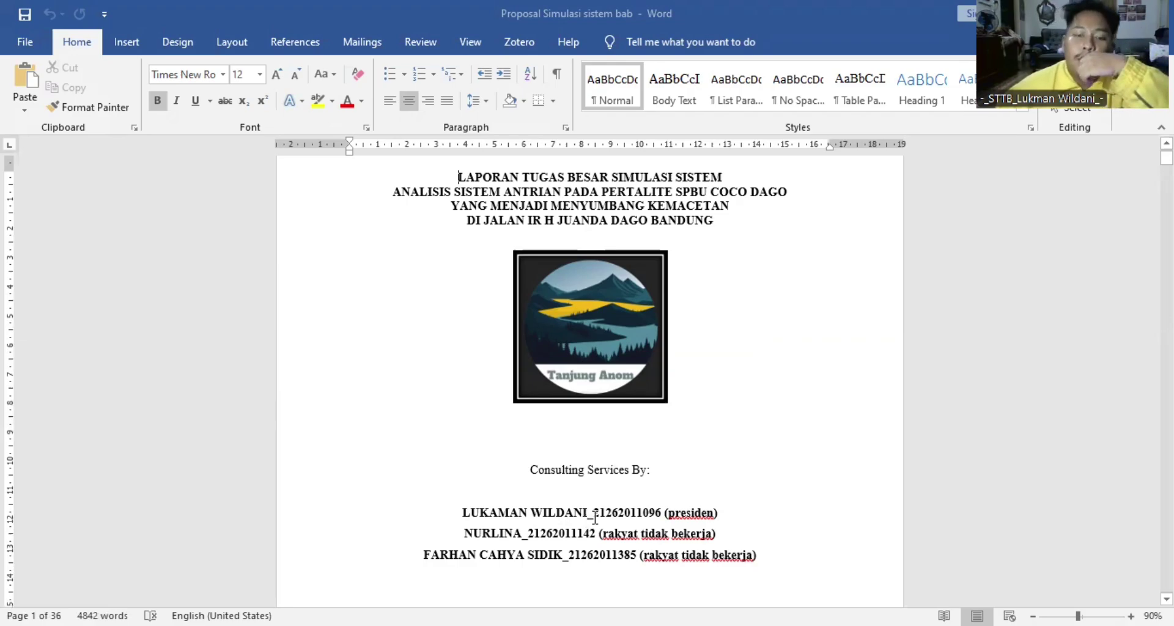
Step: Look through the report's cover page and the table of contents headed DAFTAR ISI
scroll(612, 513, down, 1)
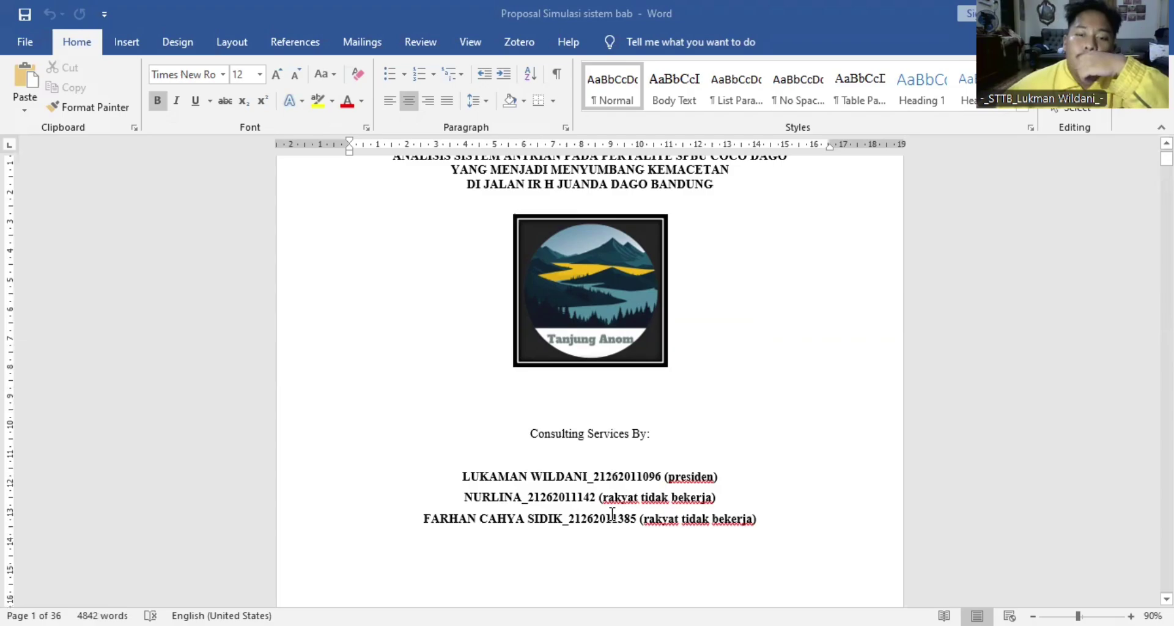
scroll(612, 513, down, 1)
scroll(612, 514, down, 1)
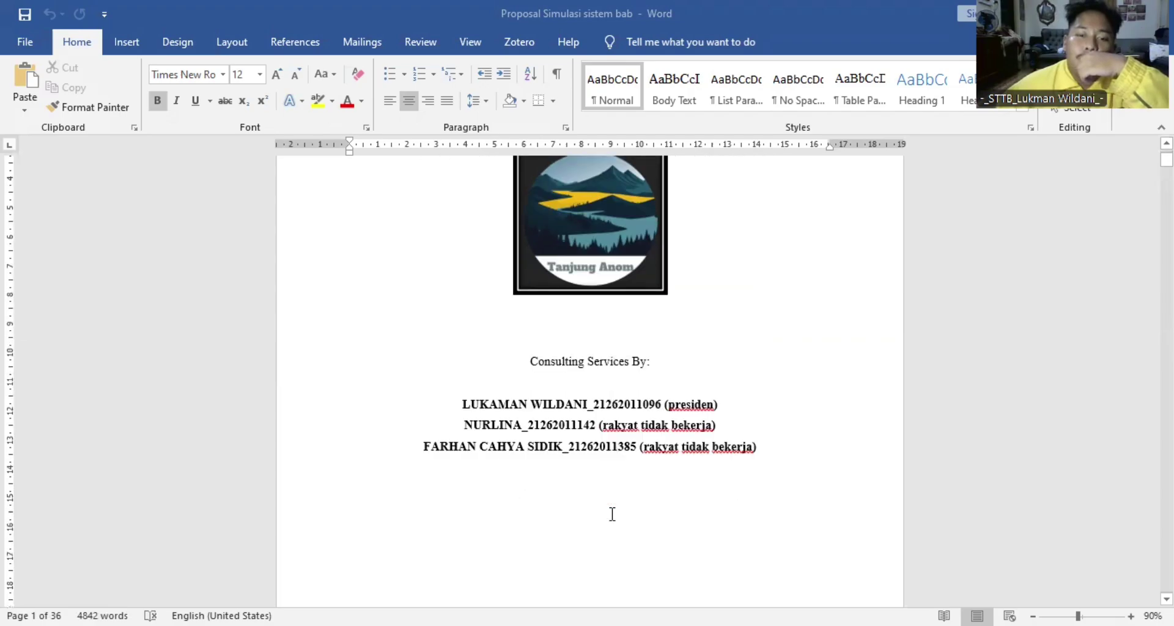
scroll(612, 514, down, 1)
scroll(612, 513, down, 2)
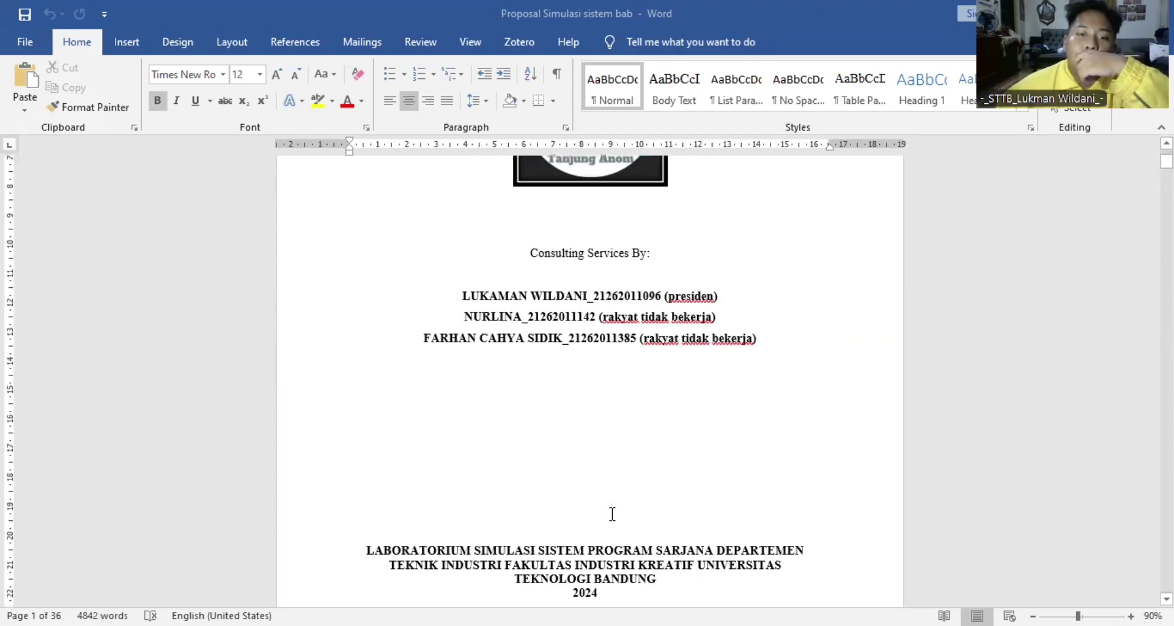
scroll(612, 514, down, 3)
scroll(612, 514, down, 2)
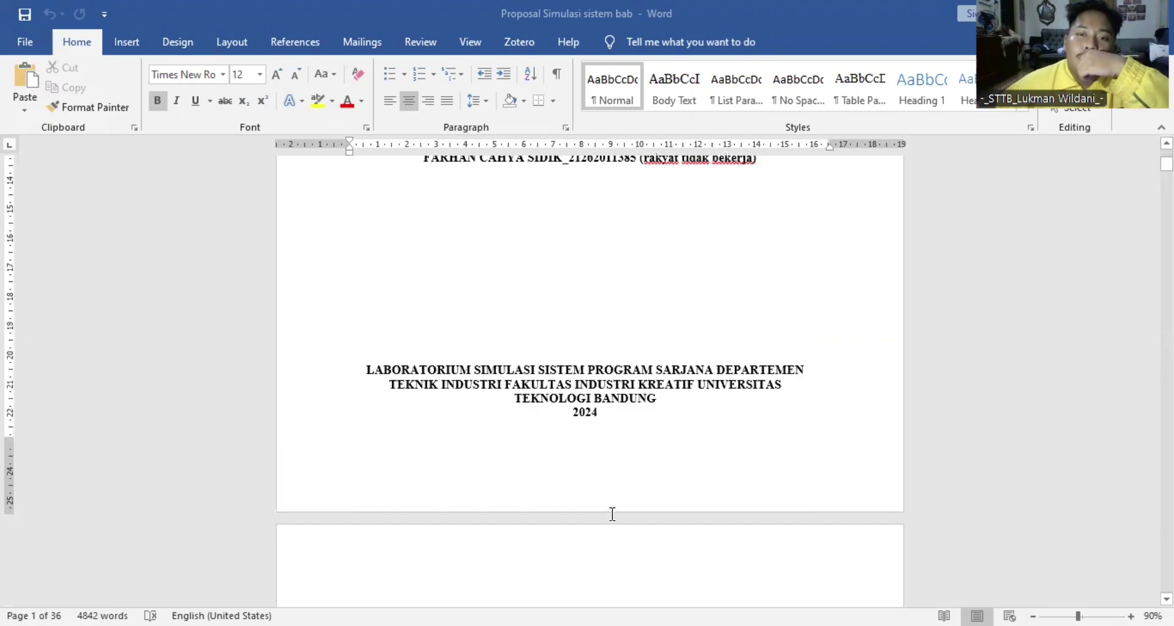
scroll(611, 514, down, 5)
scroll(612, 514, down, 5)
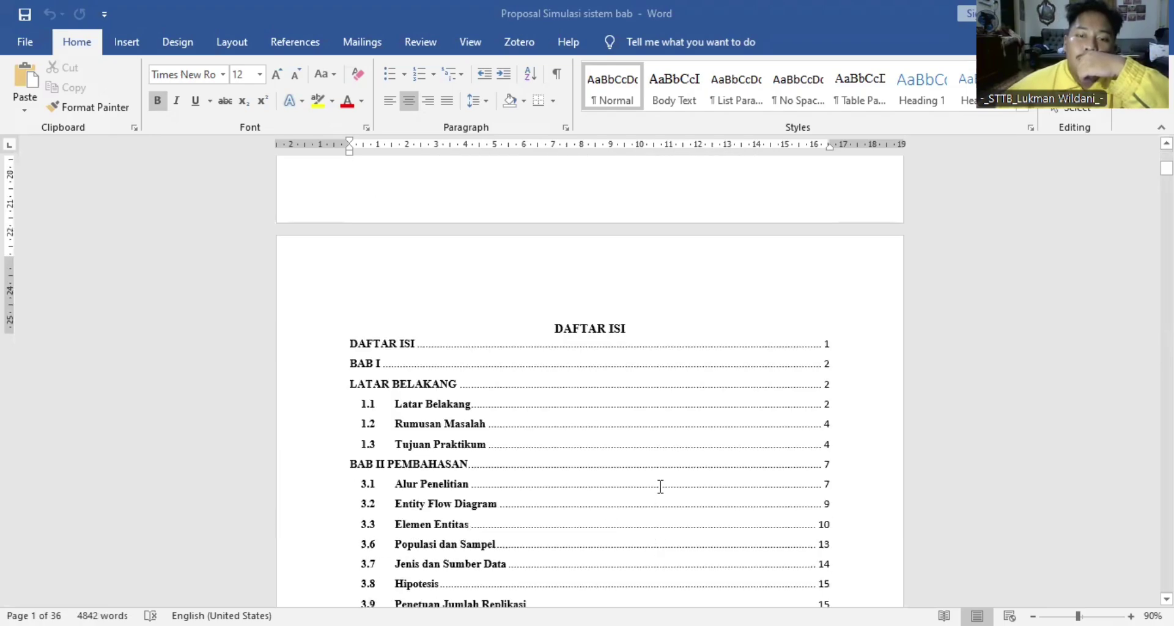
scroll(661, 488, down, 2)
scroll(646, 494, down, 10)
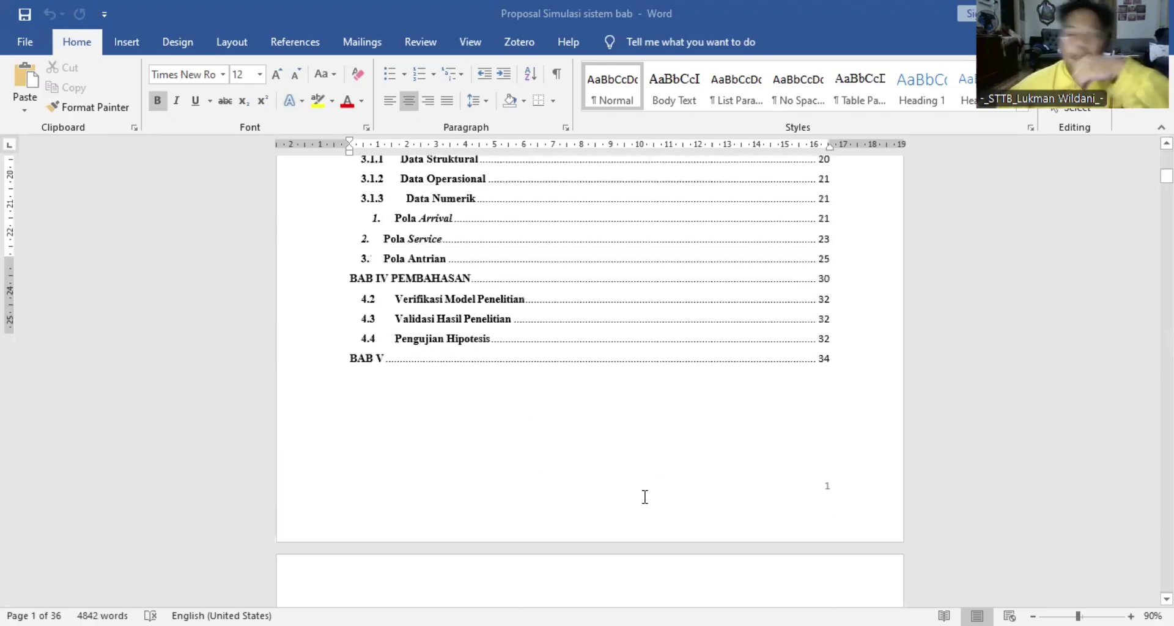
Step: Read the opening page of section 1.1 Latar Belakang in BAB I, down to the SPBU COCO Dago paragraph
scroll(643, 497, down, 4)
scroll(645, 496, down, 2)
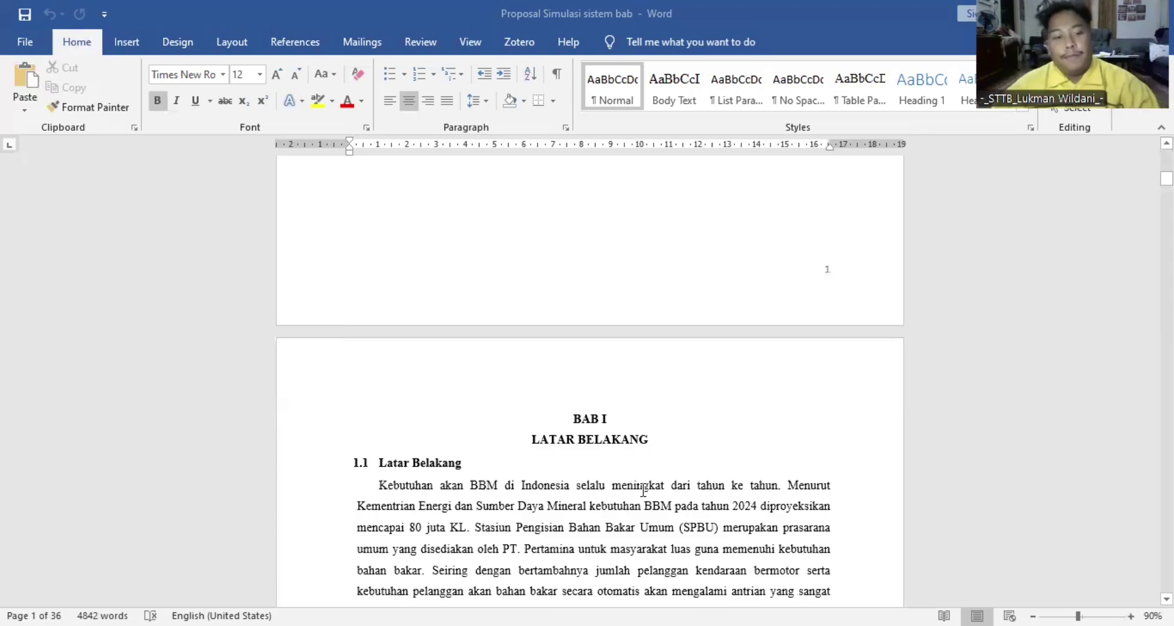
scroll(642, 489, down, 2)
scroll(642, 487, down, 2)
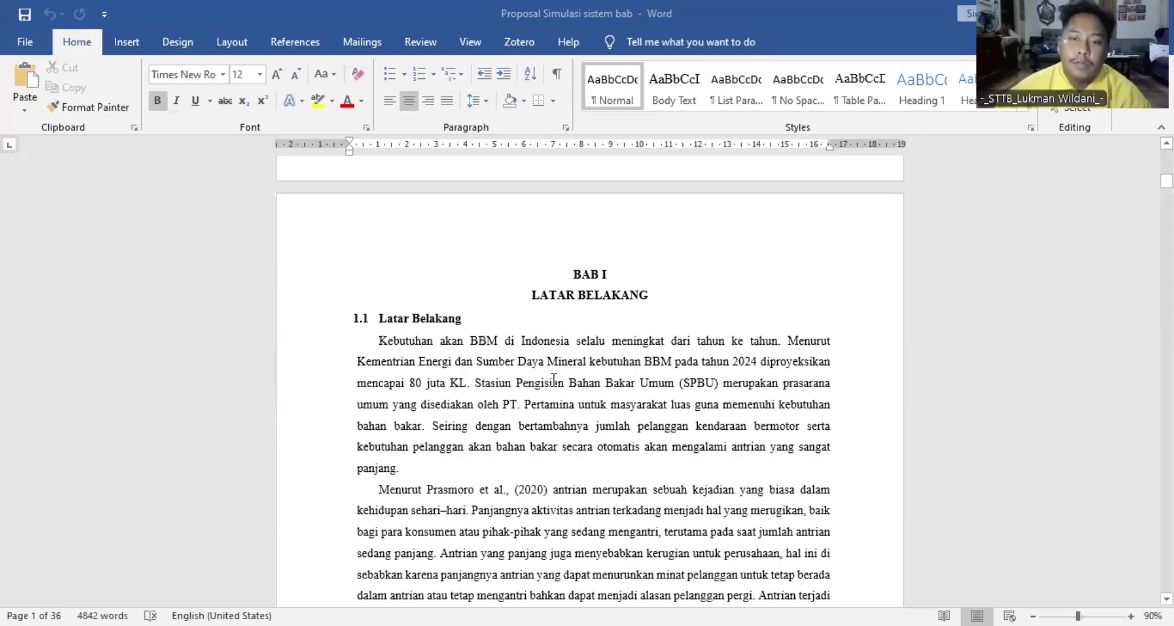
scroll(550, 377, down, 1)
scroll(552, 389, down, 2)
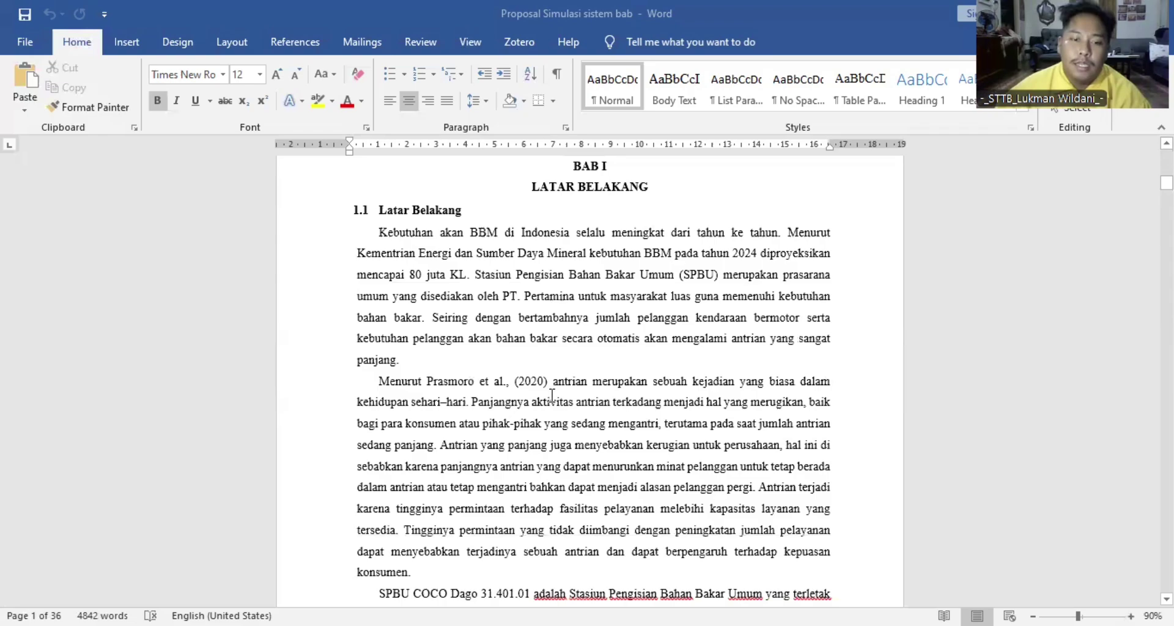
scroll(552, 396, down, 5)
scroll(552, 395, down, 2)
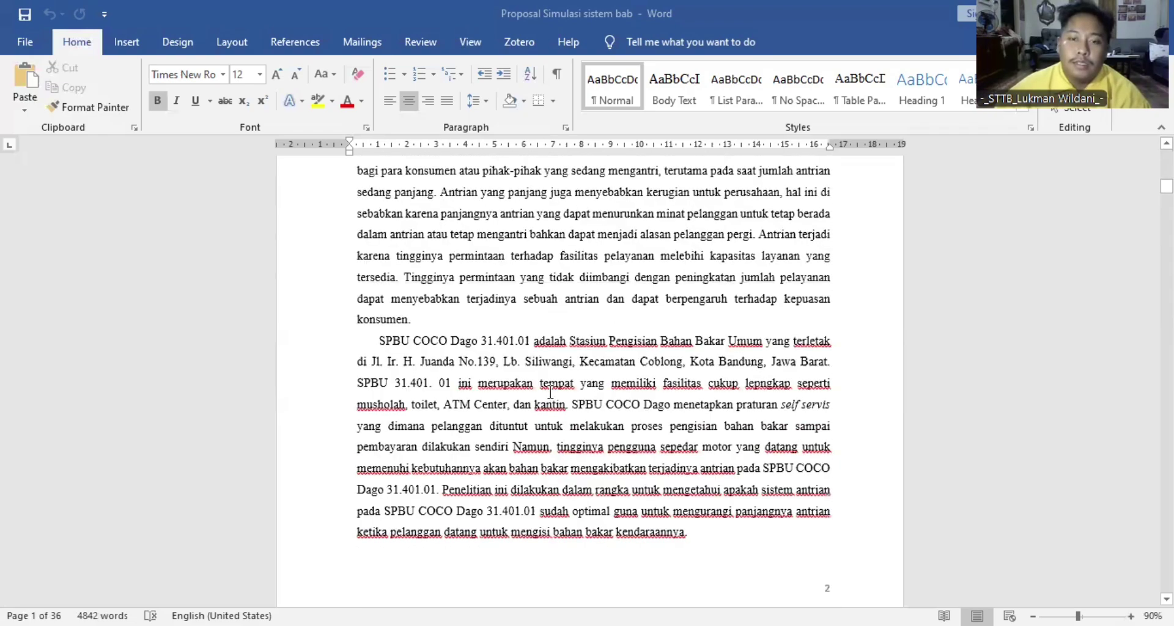
scroll(550, 389, down, 2)
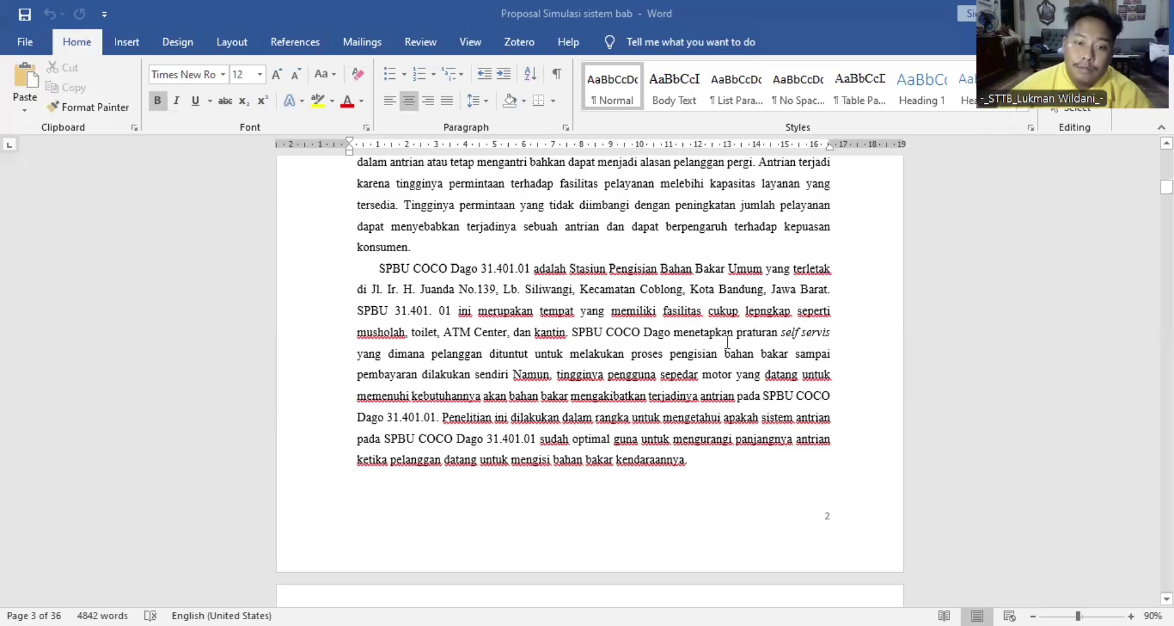
Step: Read the rest of section 1.1 on page 3, including the Gambar 1.1 Antrian Pertalite photo and the paragraphs below it
scroll(628, 398, down, 2)
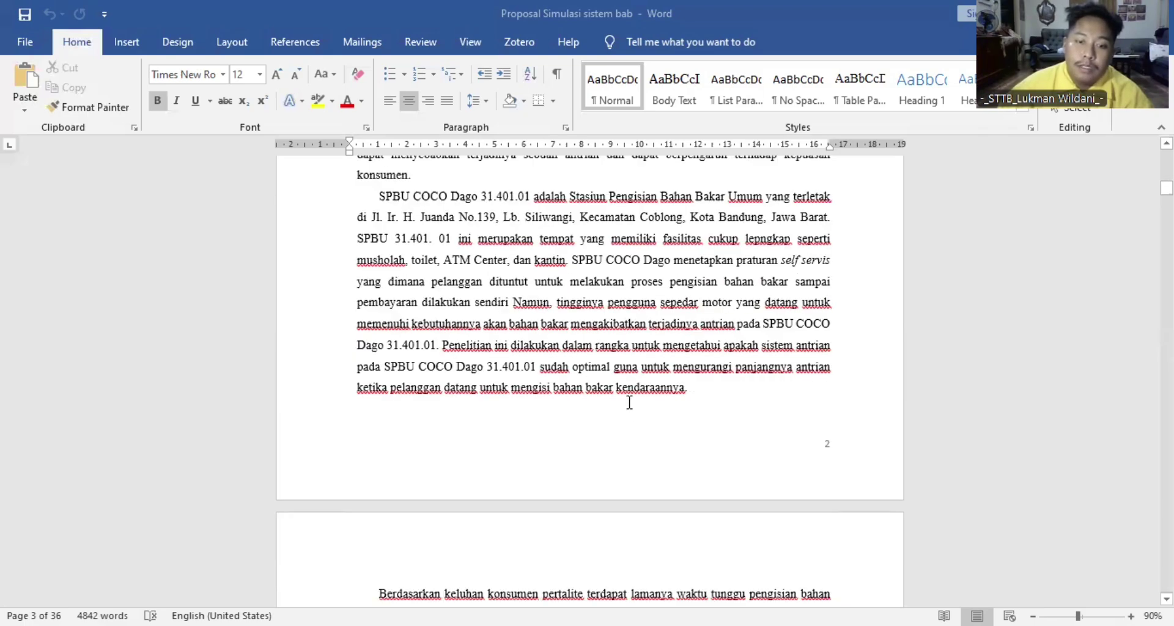
scroll(628, 404, down, 1)
scroll(629, 404, down, 3)
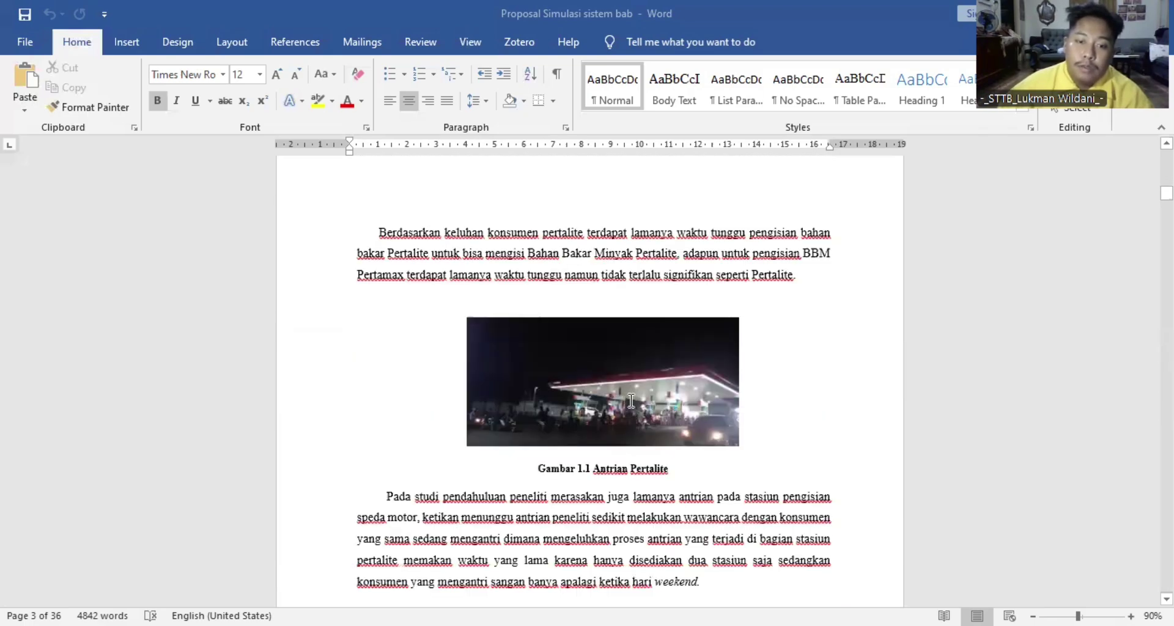
scroll(630, 401, down, 1)
scroll(631, 400, down, 2)
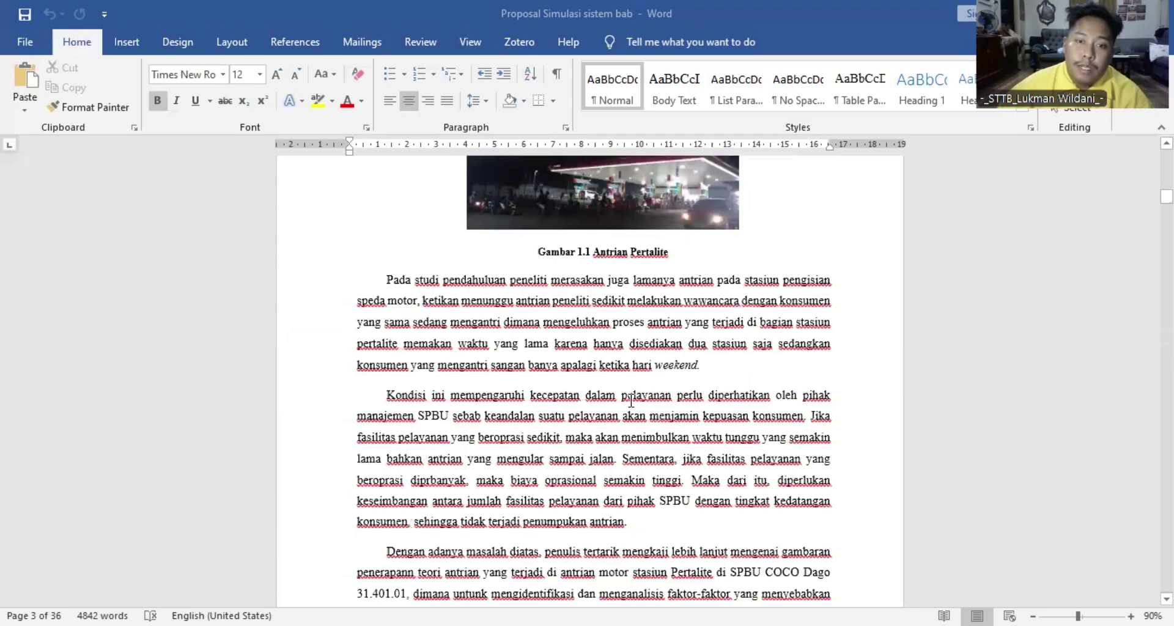
scroll(630, 400, up, 1)
scroll(605, 400, down, 2)
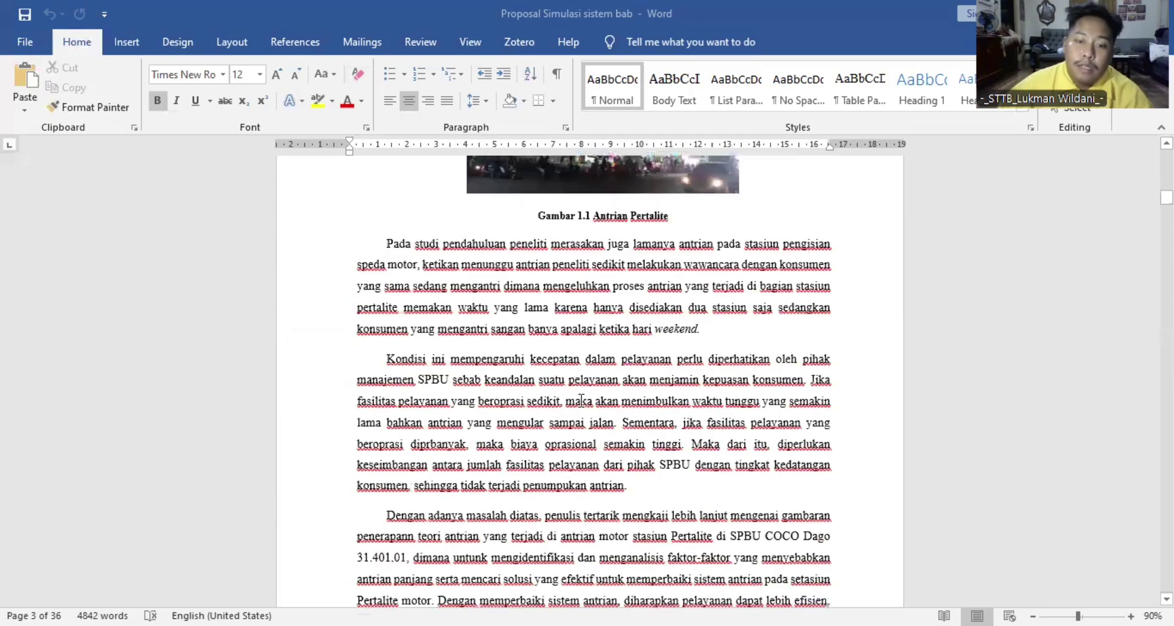
scroll(581, 400, down, 2)
scroll(580, 400, down, 2)
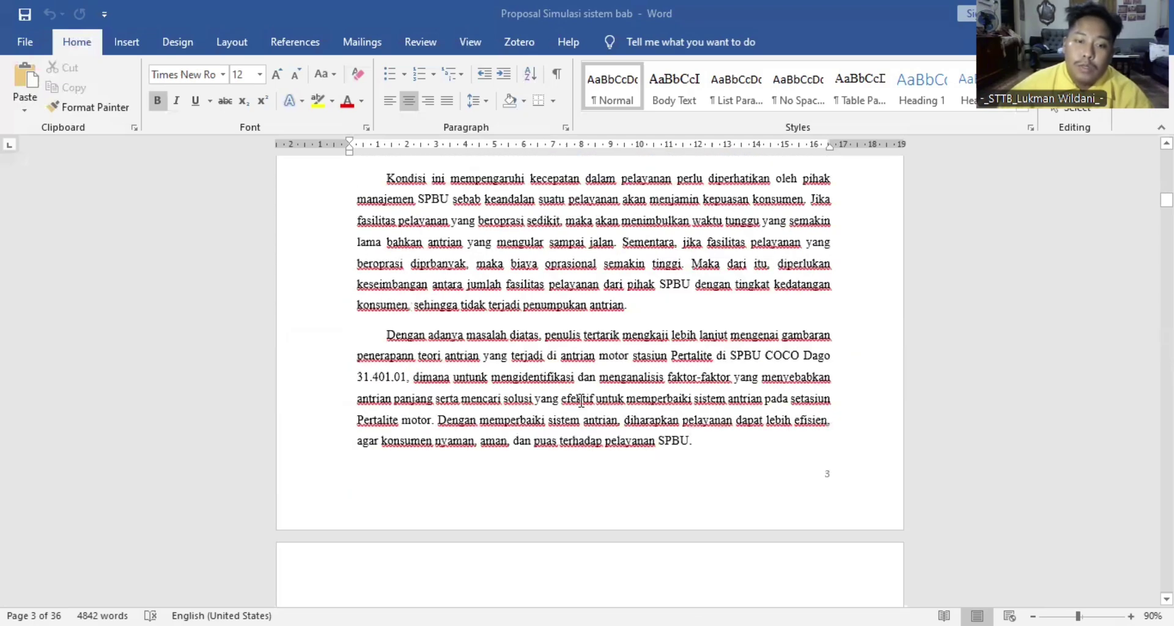
Step: Read sections 1.2 Rumusan Masalah and 1.3 Tujuan Praktikum on page 4, including their numbered lists and the closing paragraph
scroll(581, 401, down, 3)
scroll(581, 400, down, 3)
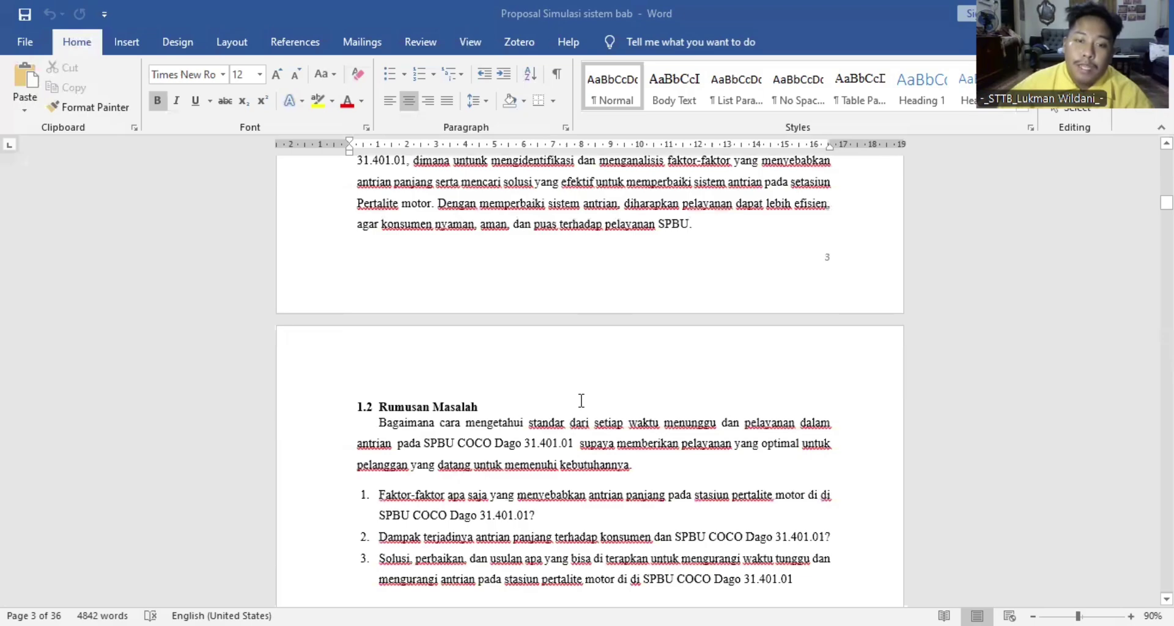
scroll(580, 401, down, 2)
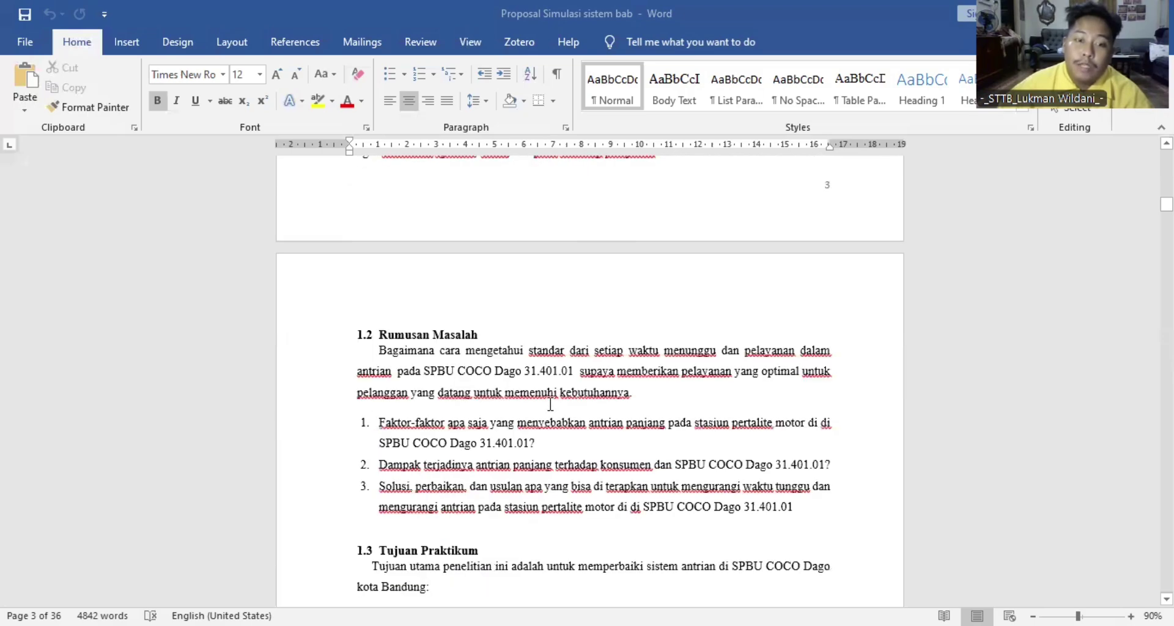
scroll(550, 404, down, 2)
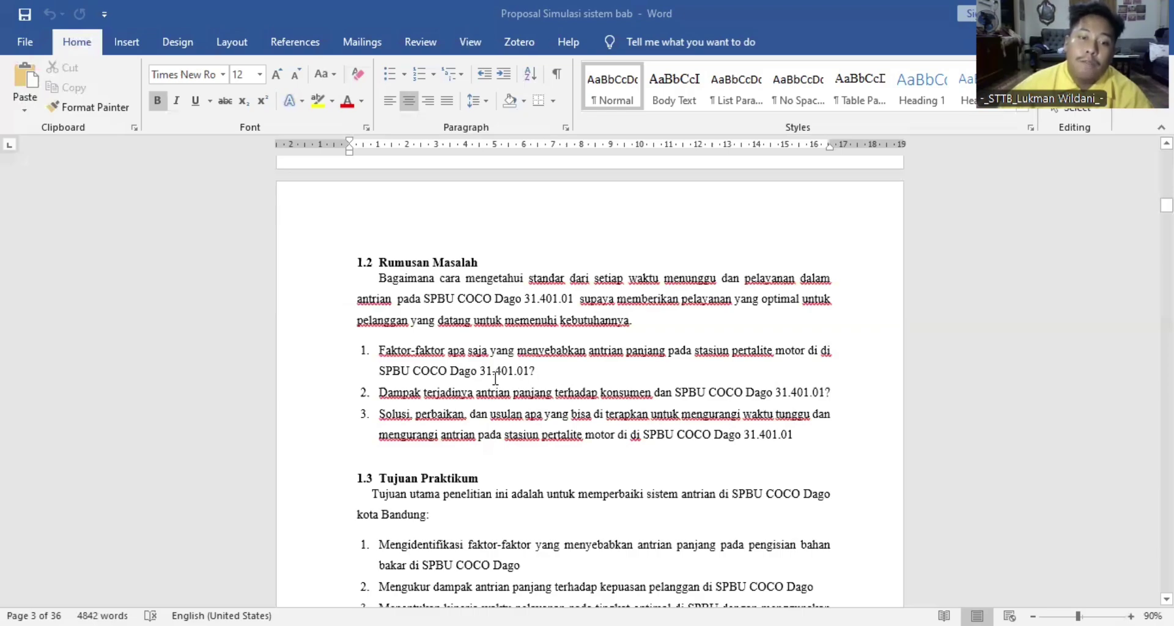
scroll(498, 379, down, 1)
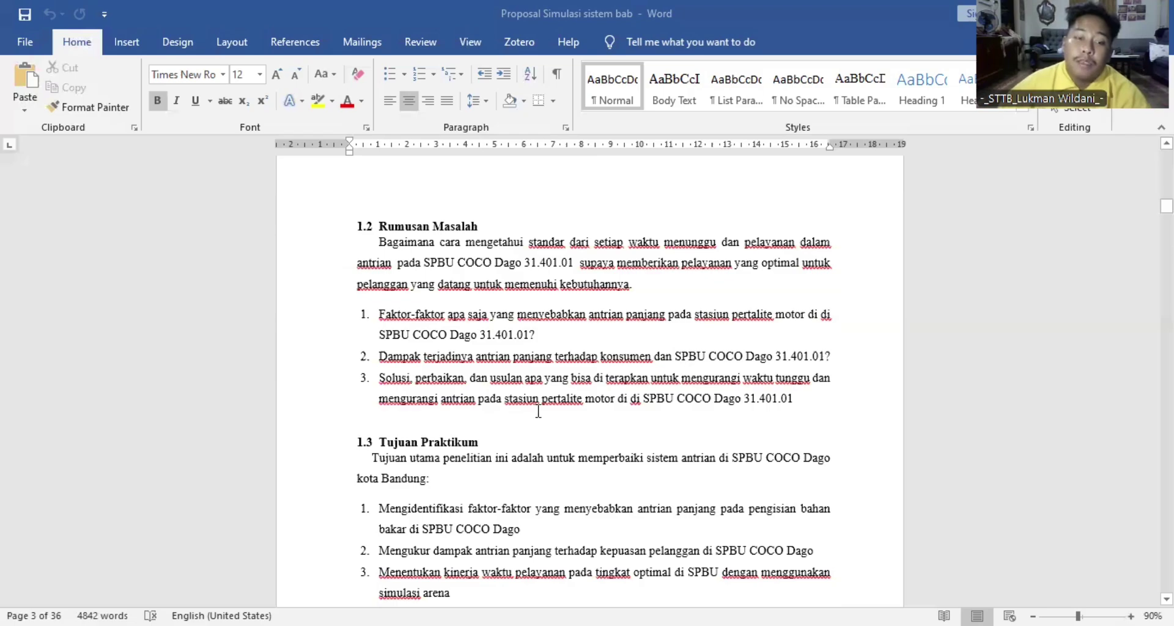
scroll(538, 411, down, 3)
scroll(538, 409, down, 2)
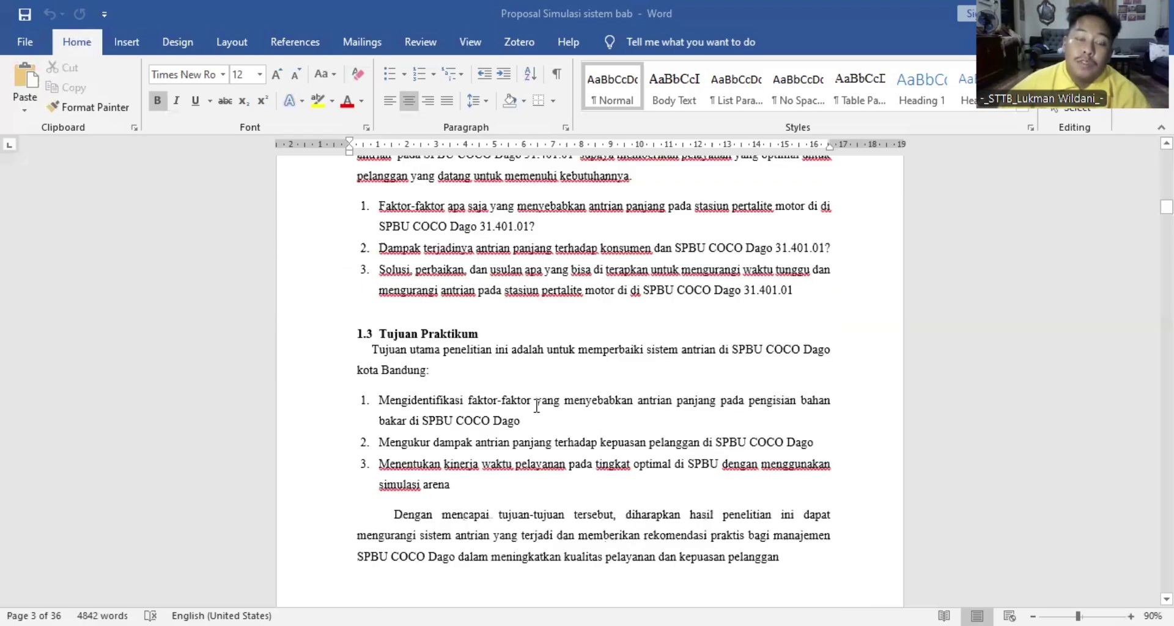
scroll(540, 410, up, 3)
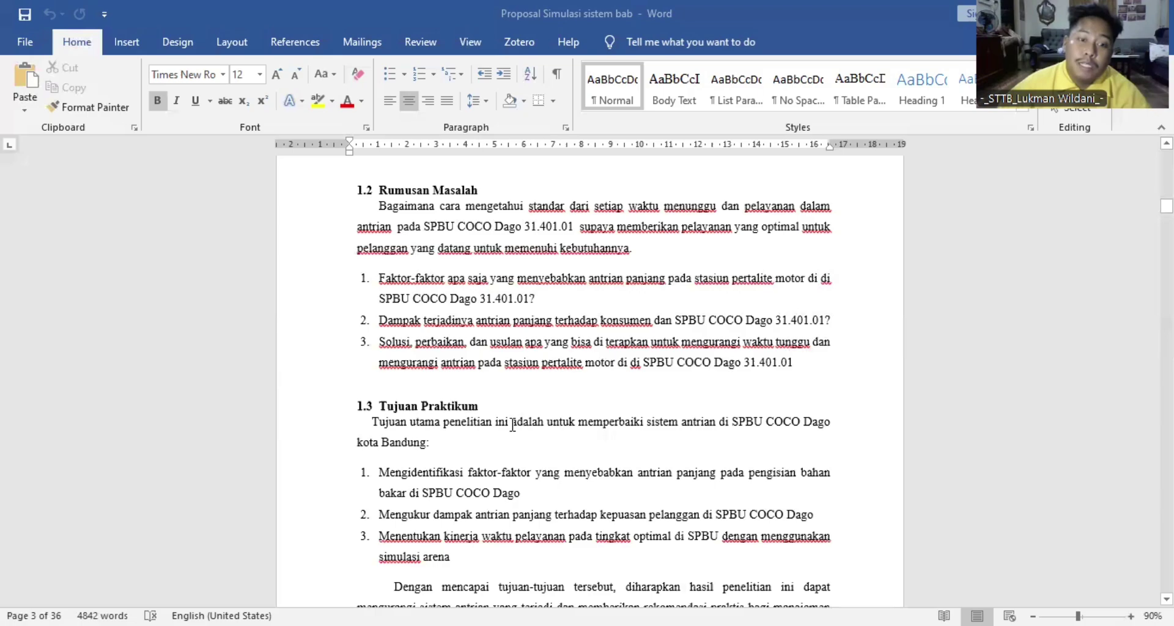
scroll(514, 421, down, 2)
scroll(459, 395, down, 2)
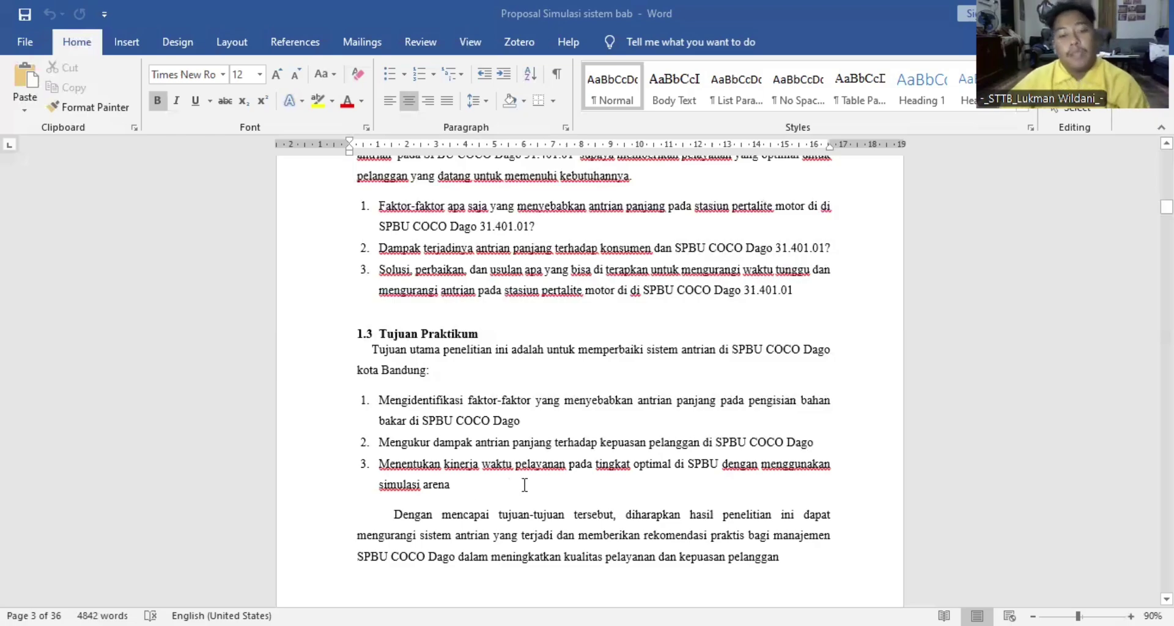
scroll(532, 477, down, 3)
scroll(292, 530, down, 2)
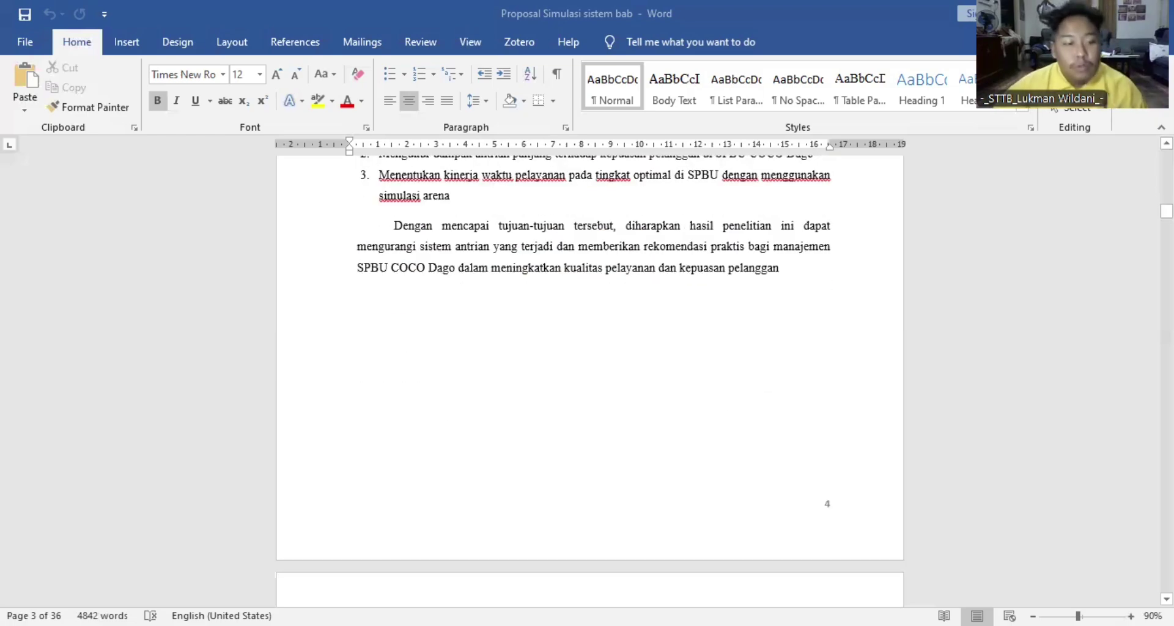
Step: Show the document's page thumbnails, go to page 5 and examine the Gambar 1.4 Aliran Layout Awal drawing in section 1.4
click(34, 615)
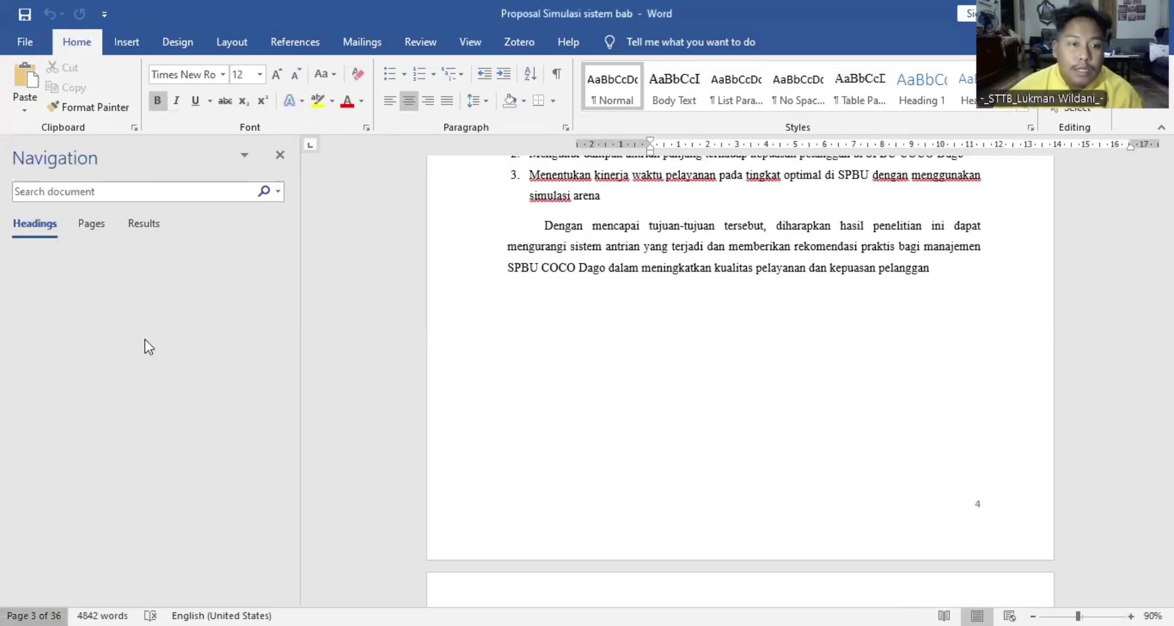
click(92, 224)
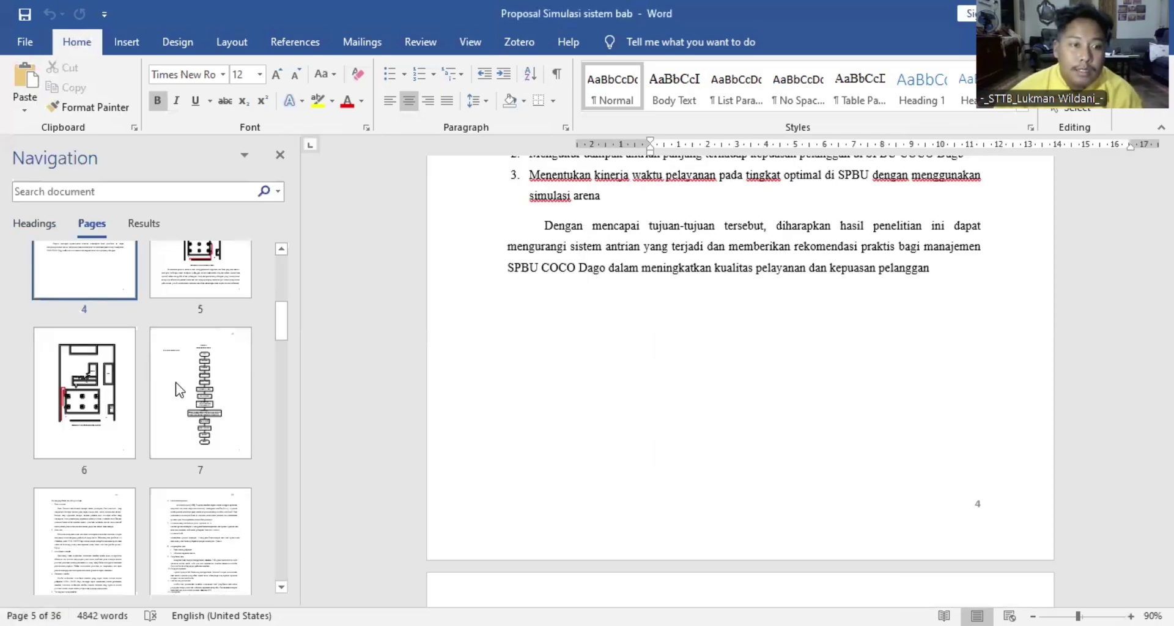
scroll(176, 384, up, 2)
click(220, 337)
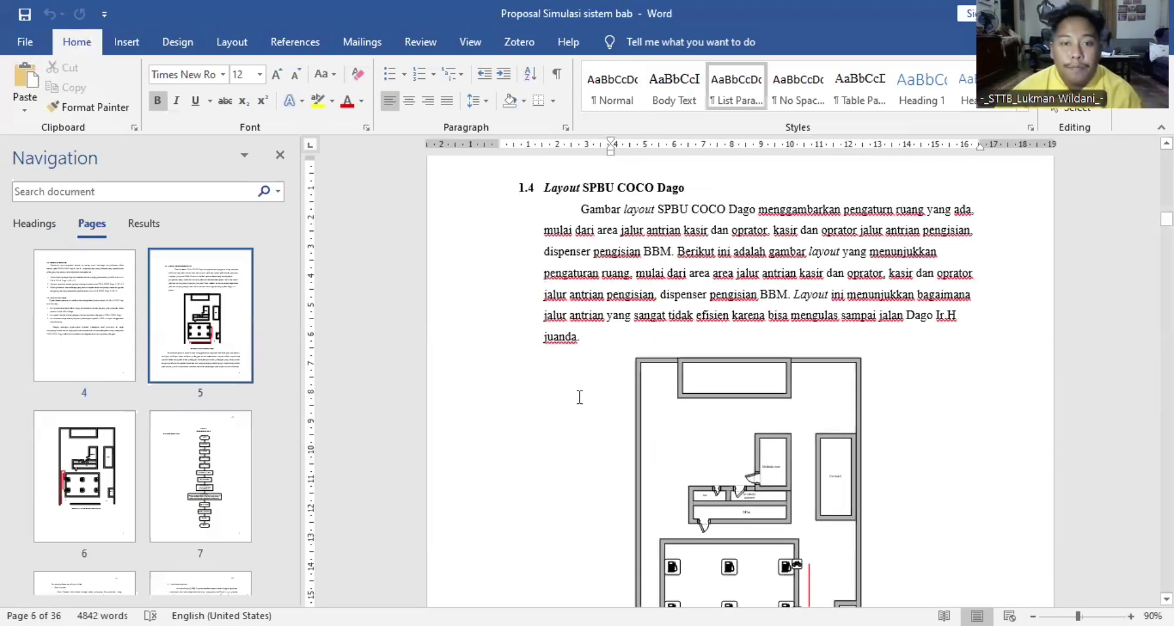
scroll(581, 397, down, 3)
scroll(579, 398, down, 1)
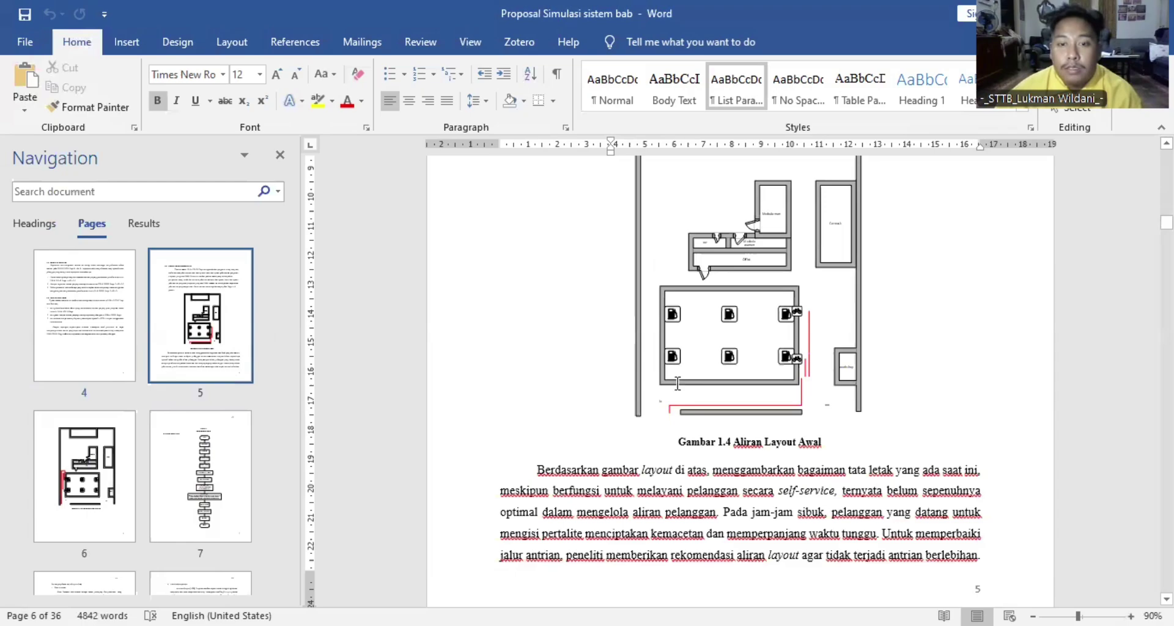
scroll(696, 417, up, 1)
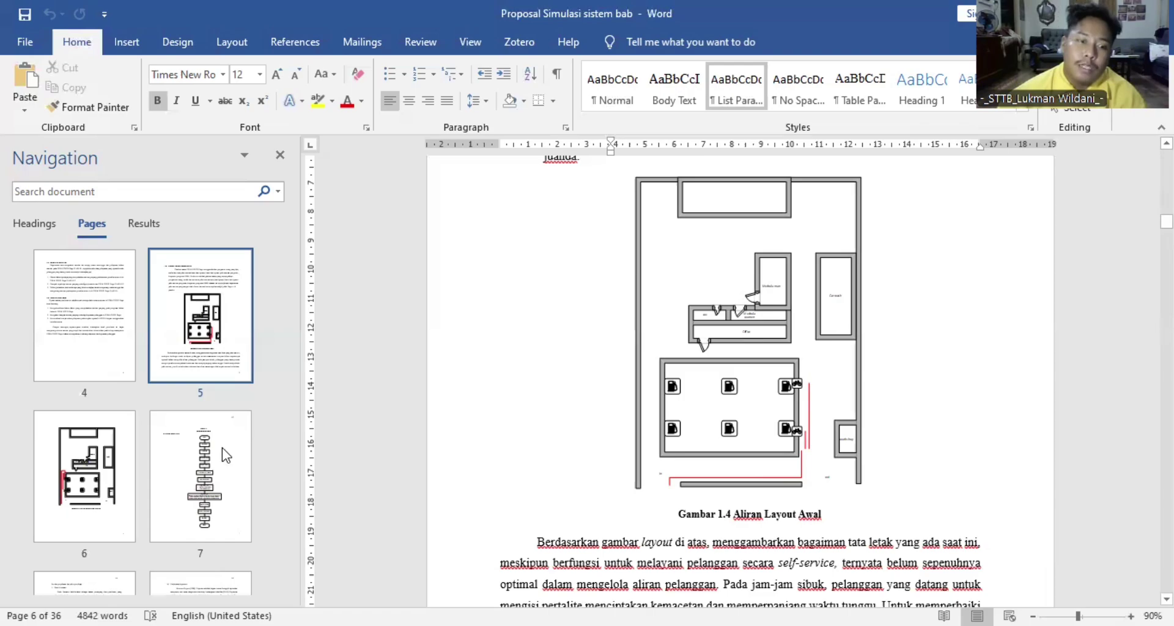
Step: Look through the page thumbnails and return to page 4 with sections 1.2 Rumusan Masalah and 1.3 Tujuan Praktikum
scroll(222, 448, down, 2)
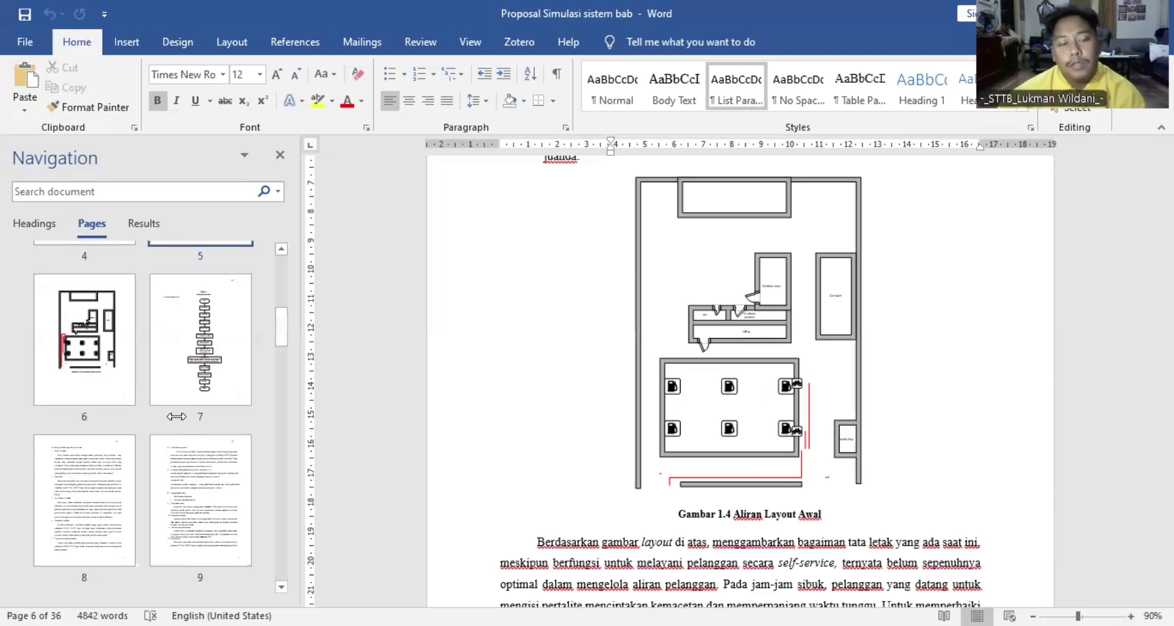
scroll(177, 418, up, 5)
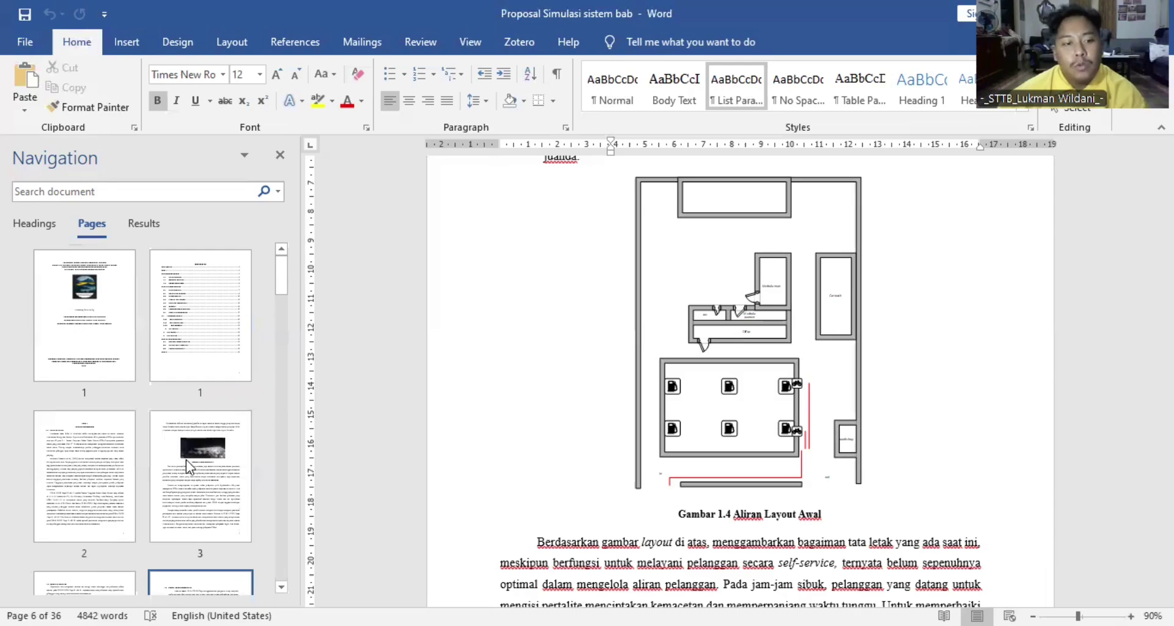
scroll(185, 459, down, 1)
scroll(207, 471, down, 4)
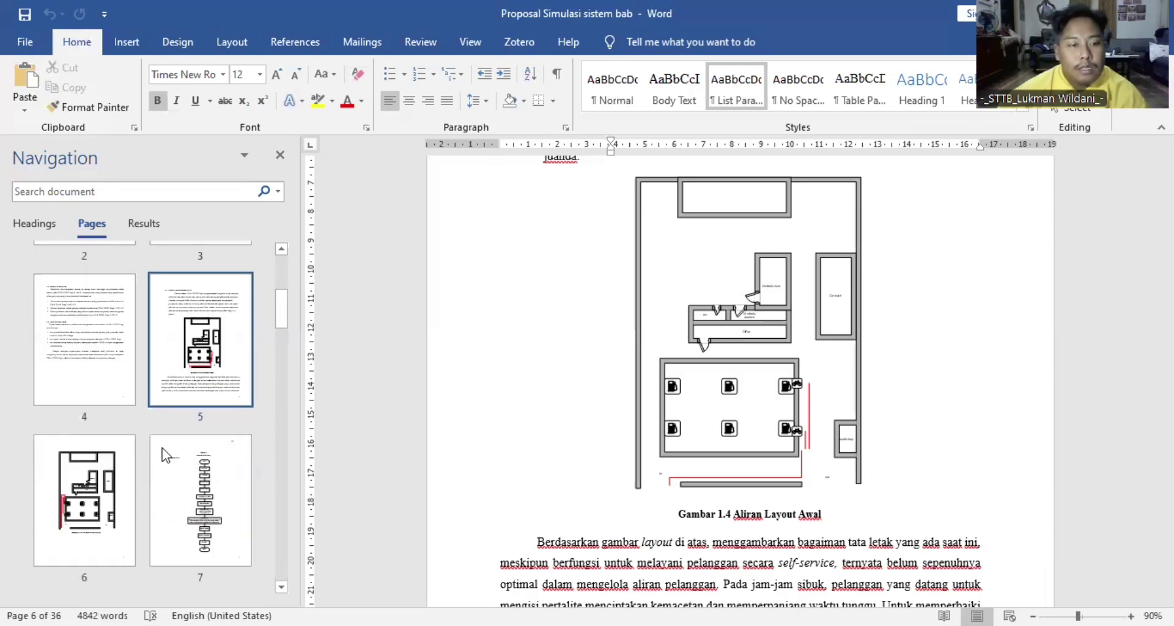
scroll(113, 380, down, 1)
scroll(108, 386, up, 3)
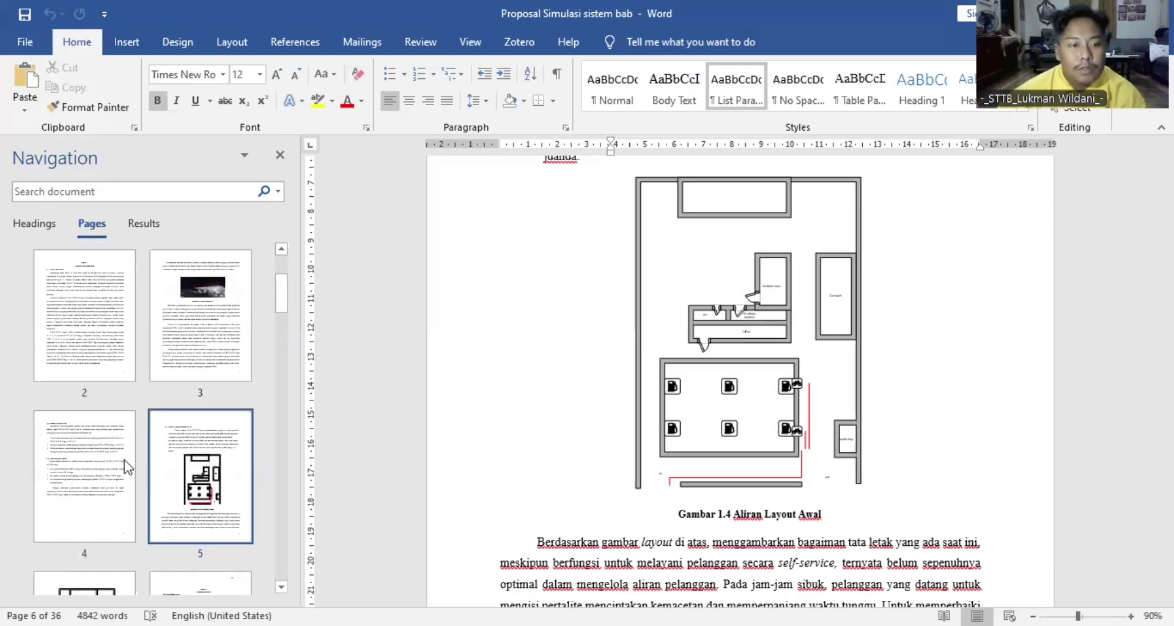
scroll(676, 422, down, 2)
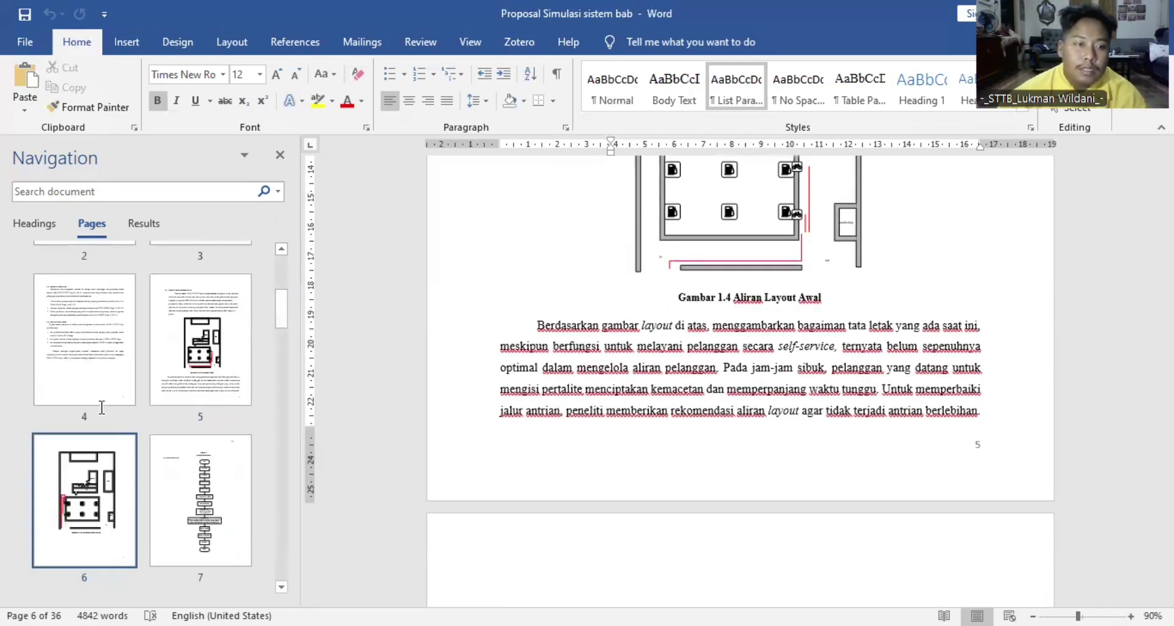
click(100, 400)
click(64, 352)
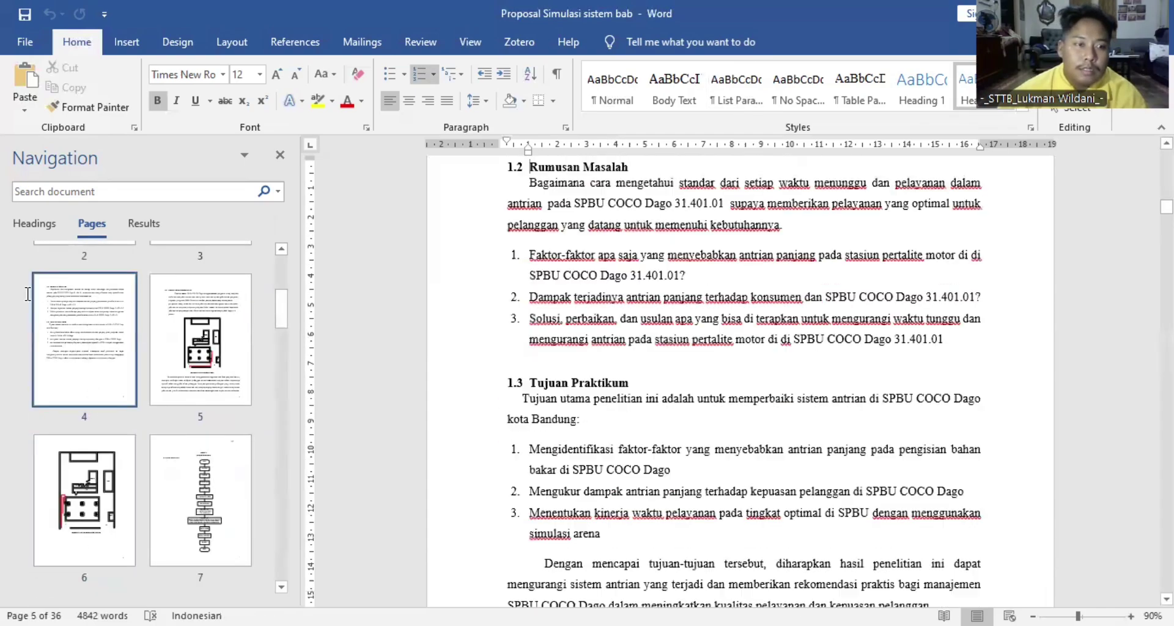
Step: Go to section 3.2 Entity Flow Diagram by its heading and examine the component list and the Gambar 1.2 and Gambar 1.3 diagrams
click(35, 225)
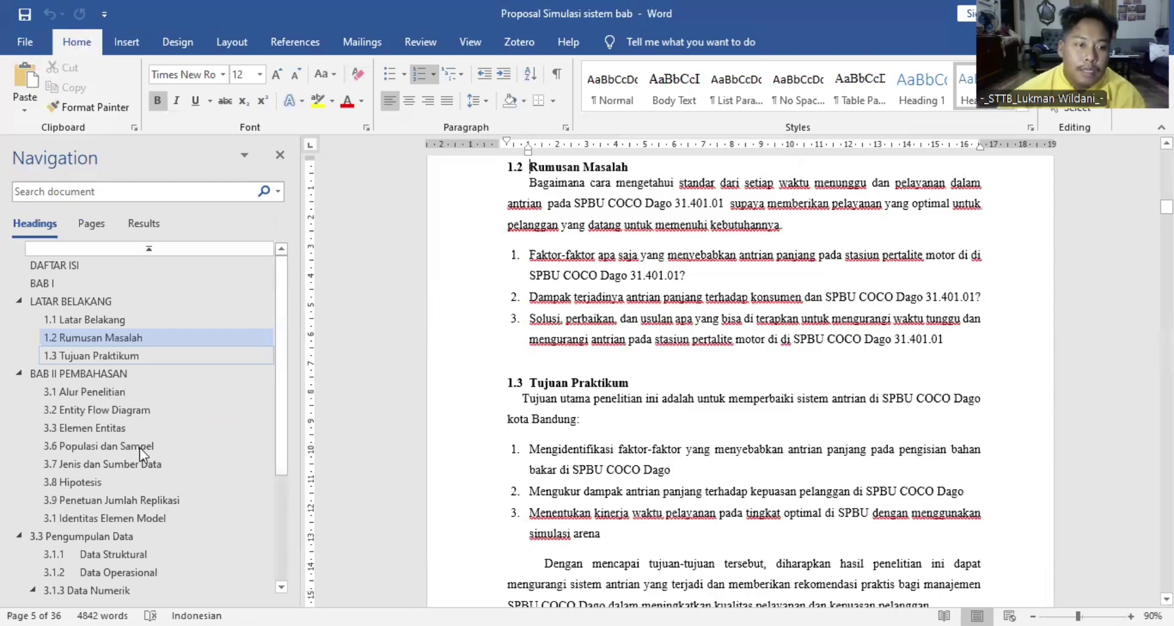
click(153, 410)
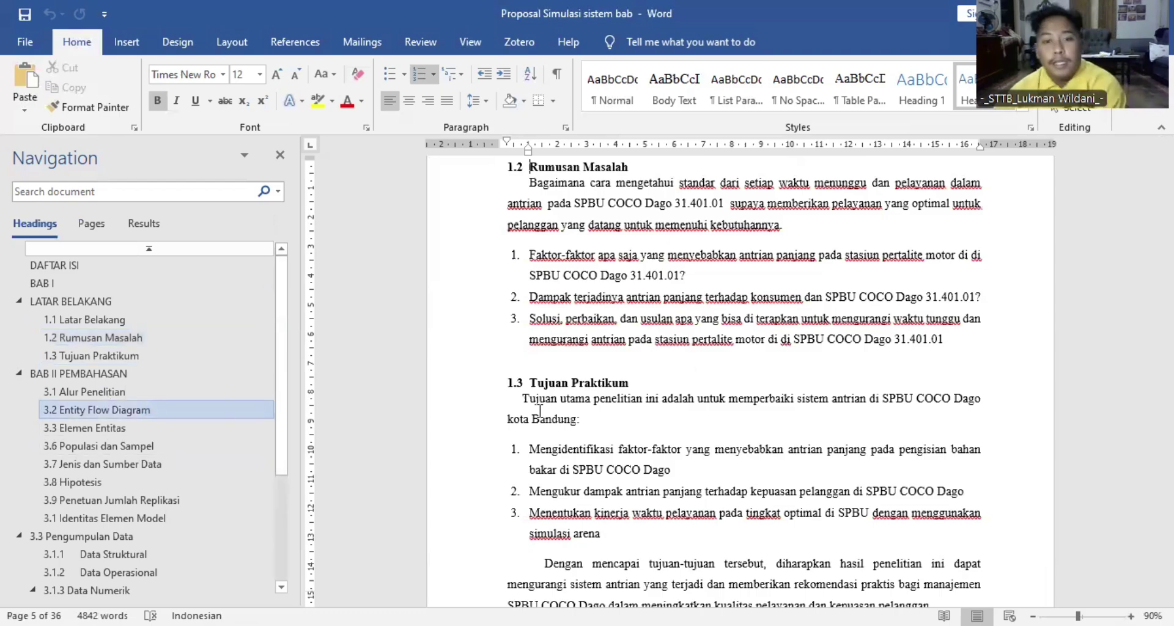
scroll(643, 393, down, 3)
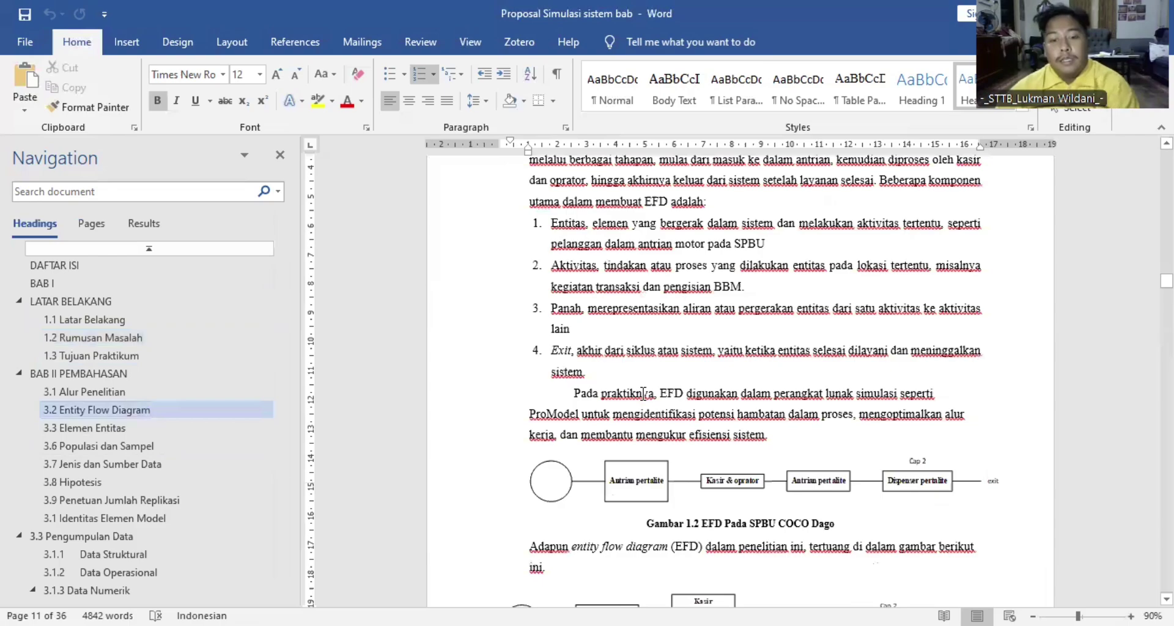
scroll(643, 393, down, 1)
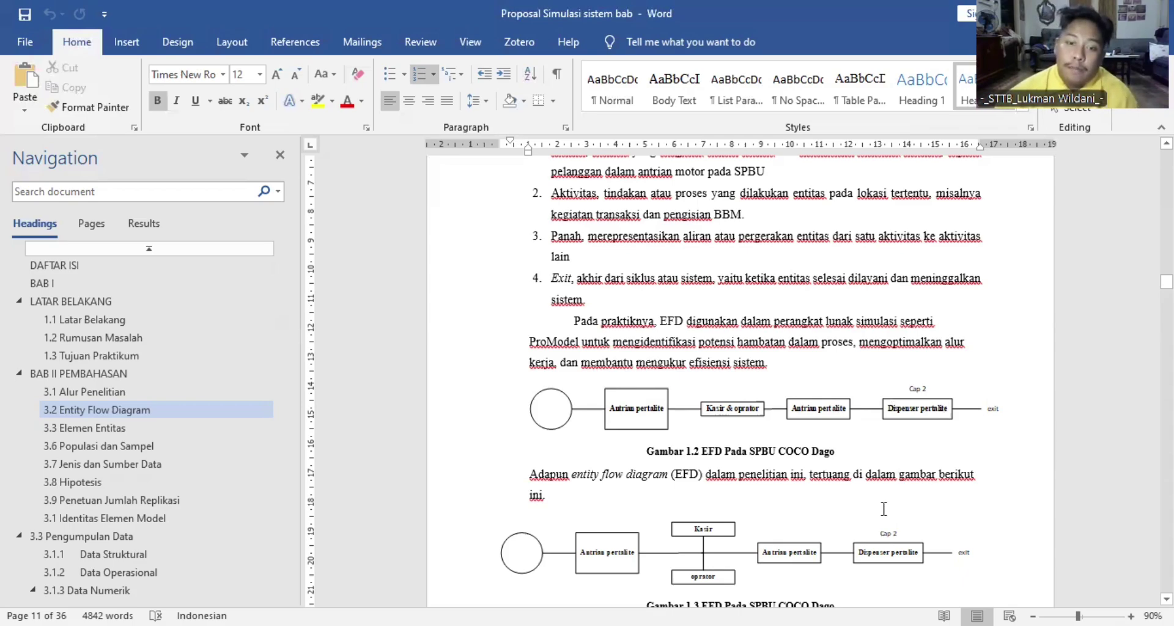
scroll(884, 508, down, 1)
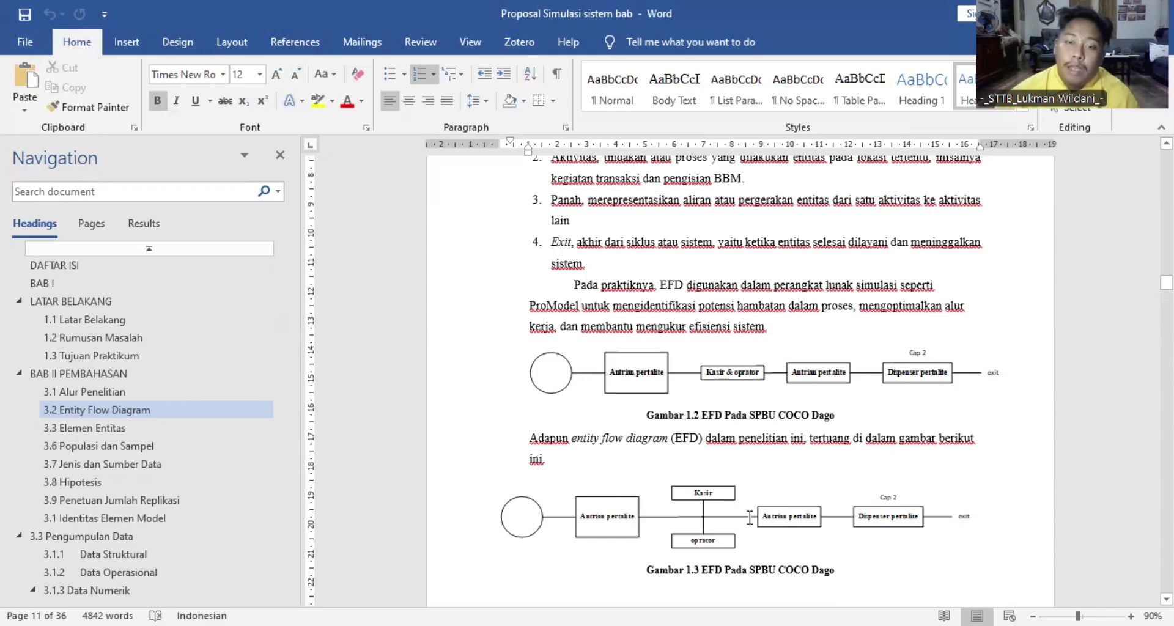
scroll(750, 517, down, 1)
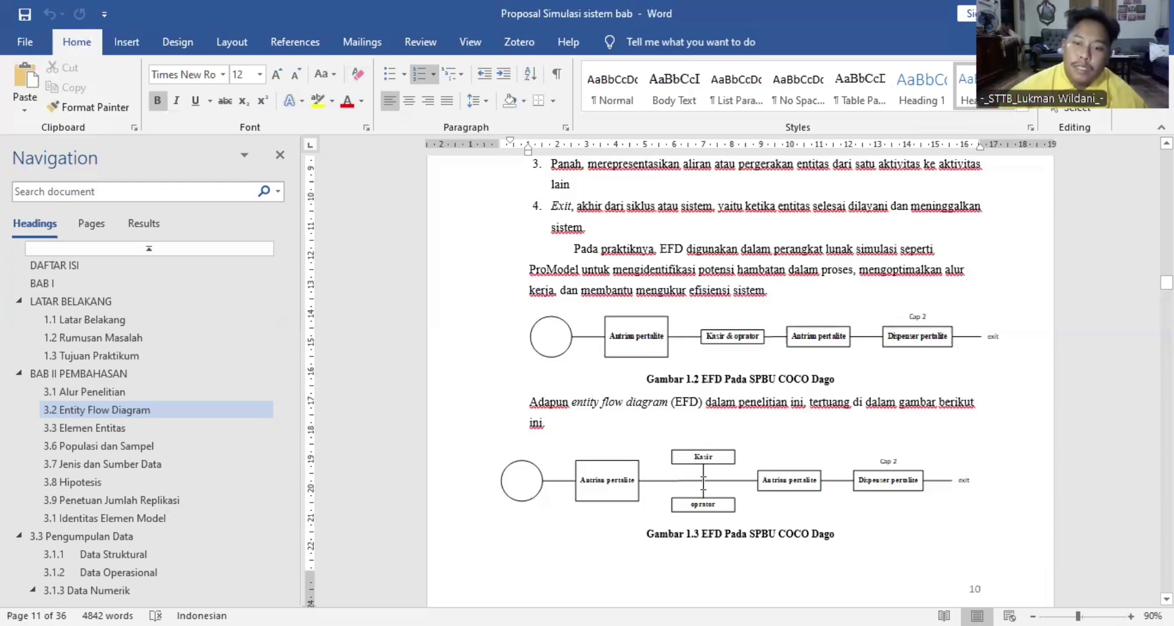
scroll(703, 483, down, 1)
scroll(707, 490, down, 3)
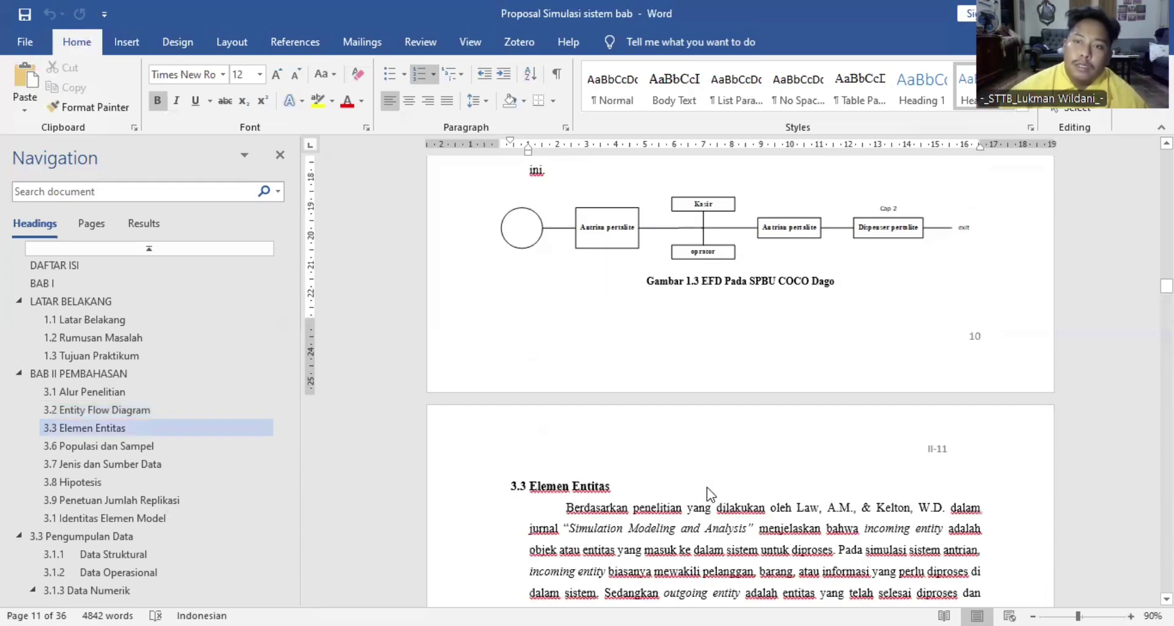
scroll(727, 470, up, 1)
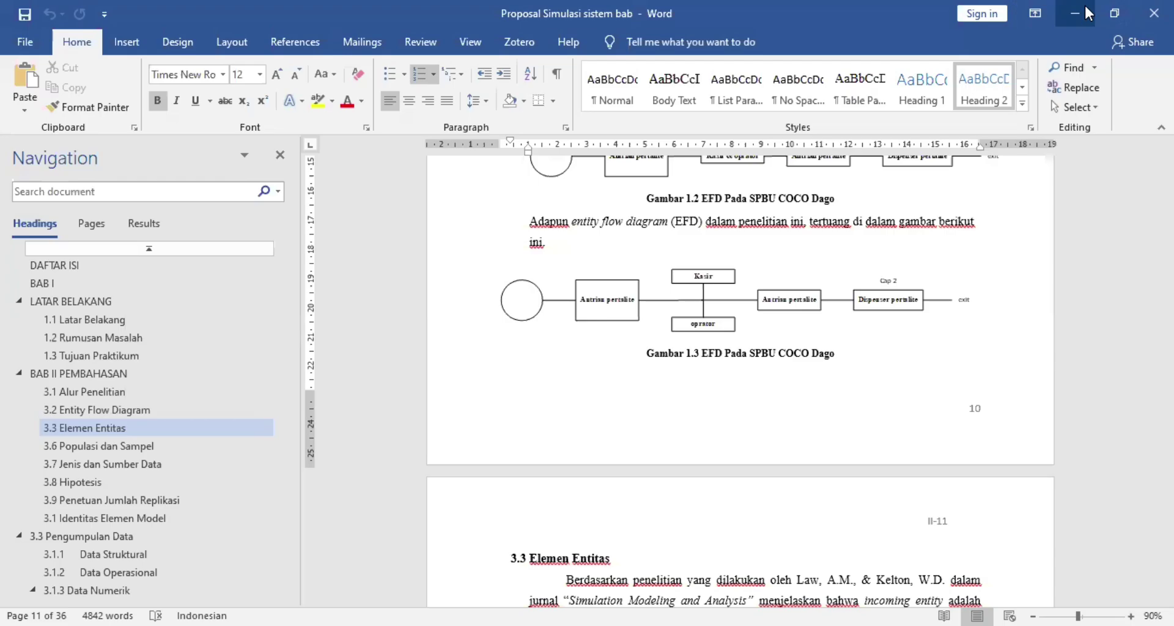
Step: Switch to ProModel, dismiss the Student Version notice and minimize the Getting Started window
click(1087, 12)
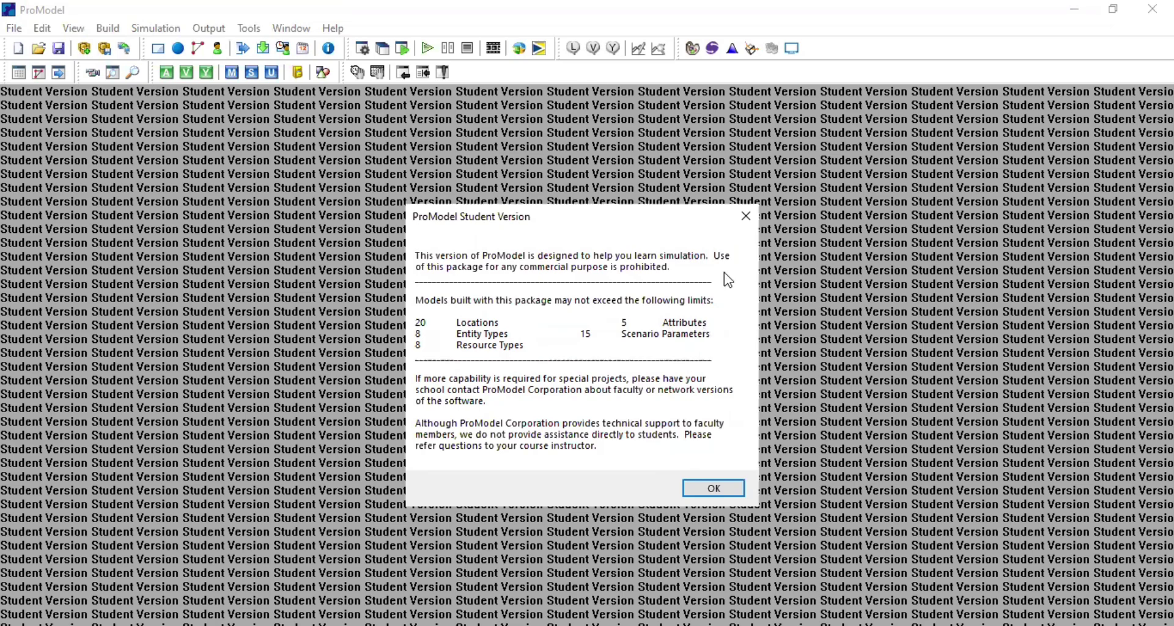
click(743, 223)
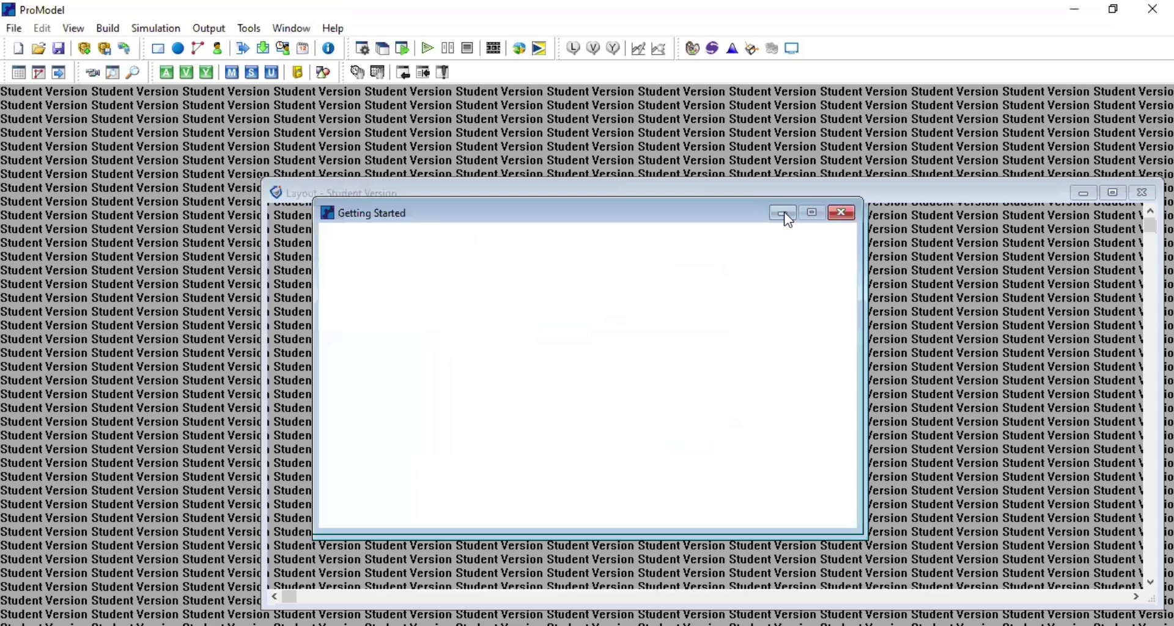
click(786, 218)
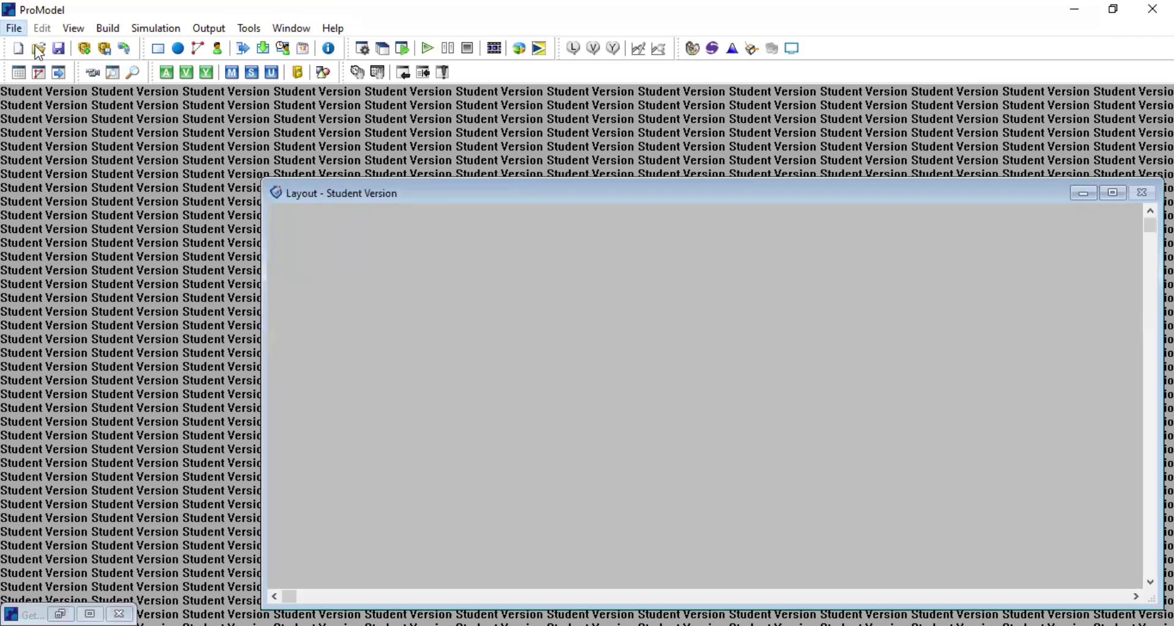
Step: Open the spbu model from the promodel folder on Local Disk (D:)
click(16, 29)
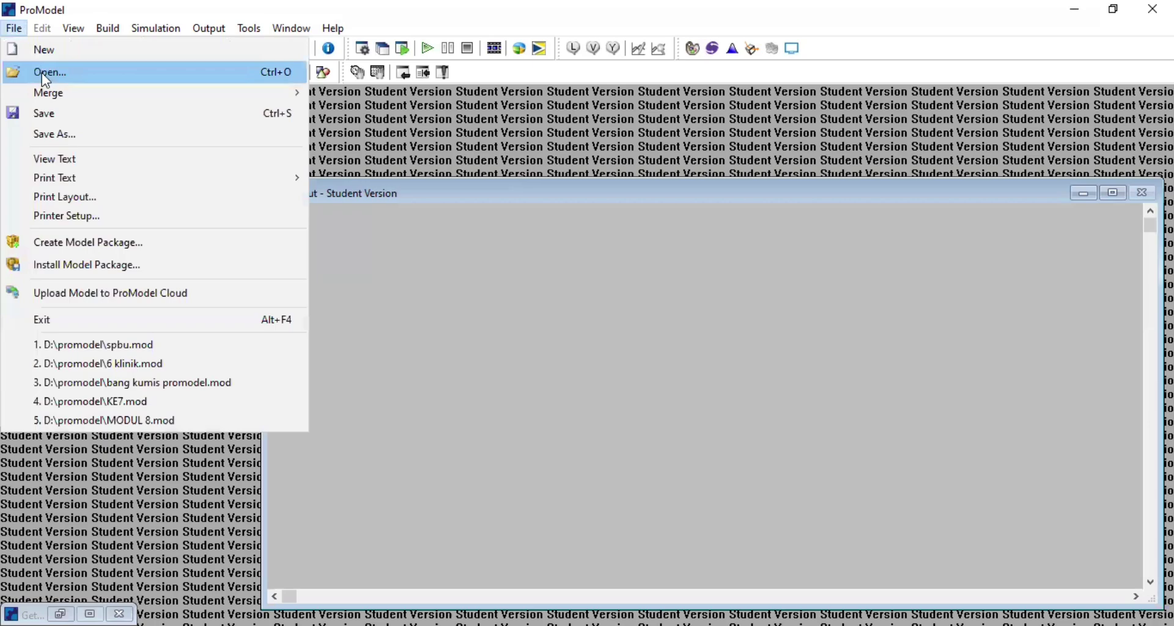
click(42, 72)
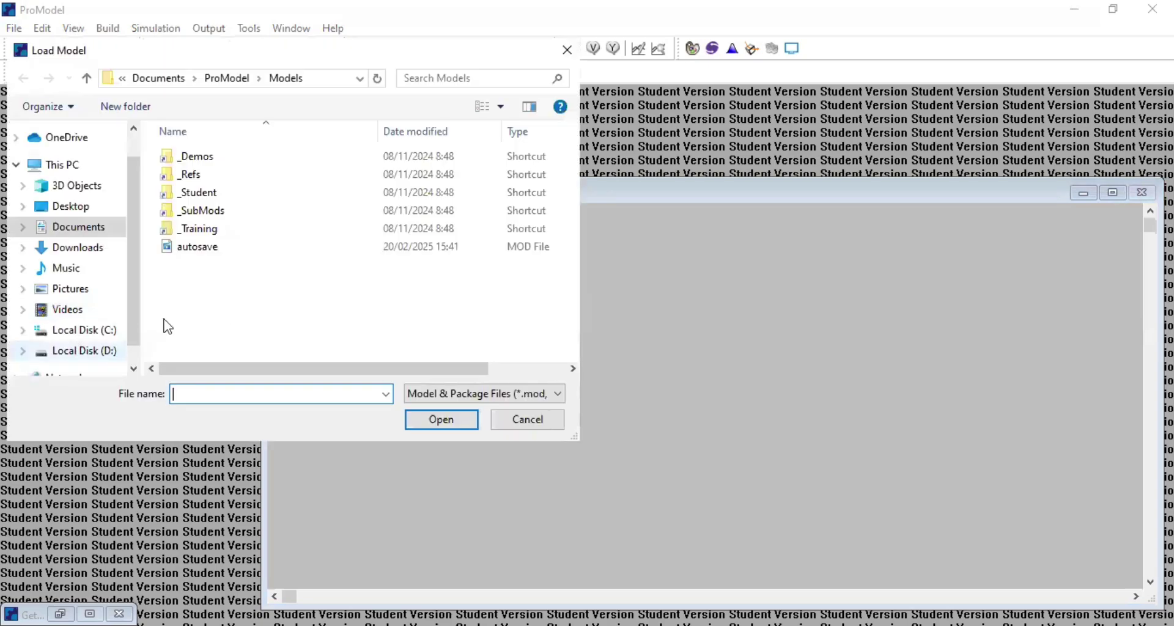
click(82, 350)
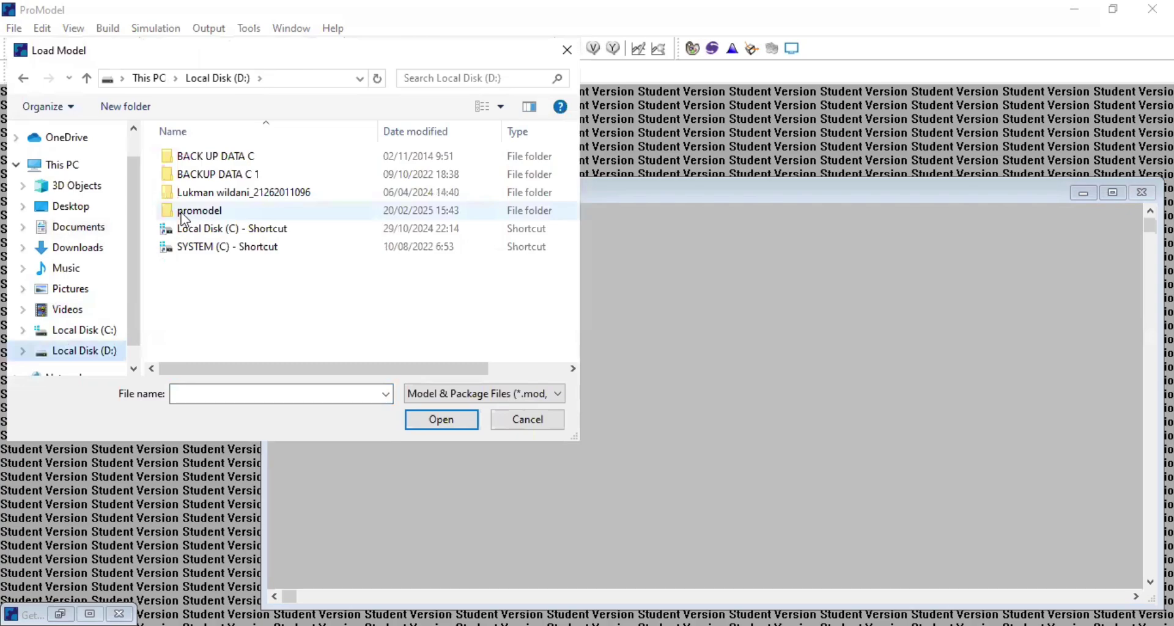
double_click(180, 212)
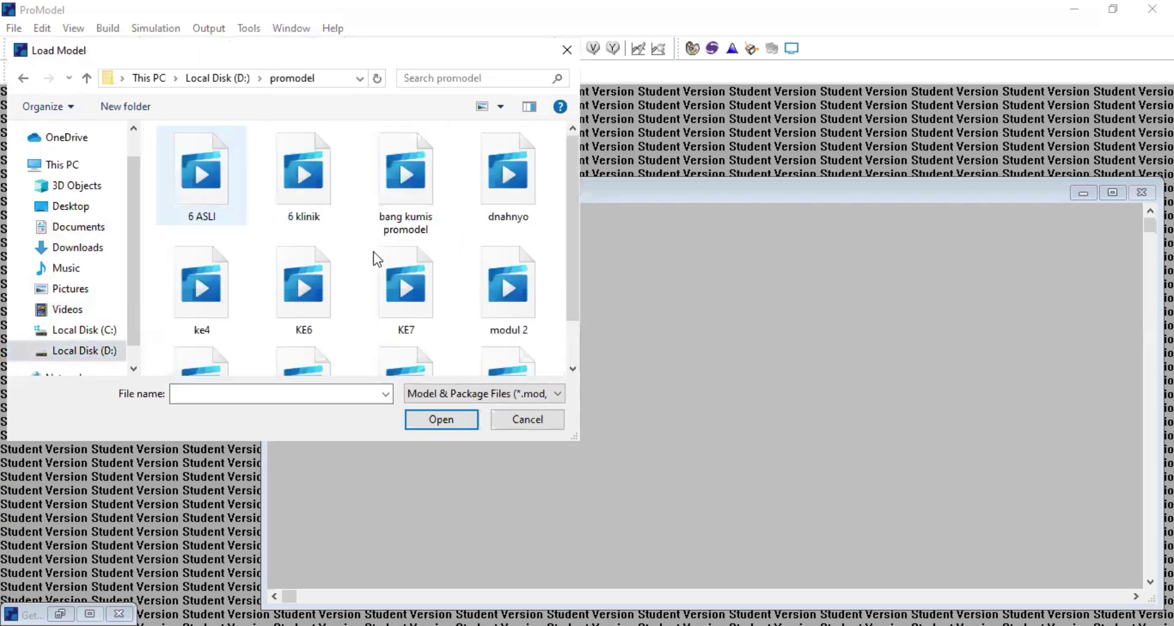
scroll(408, 286, down, 1)
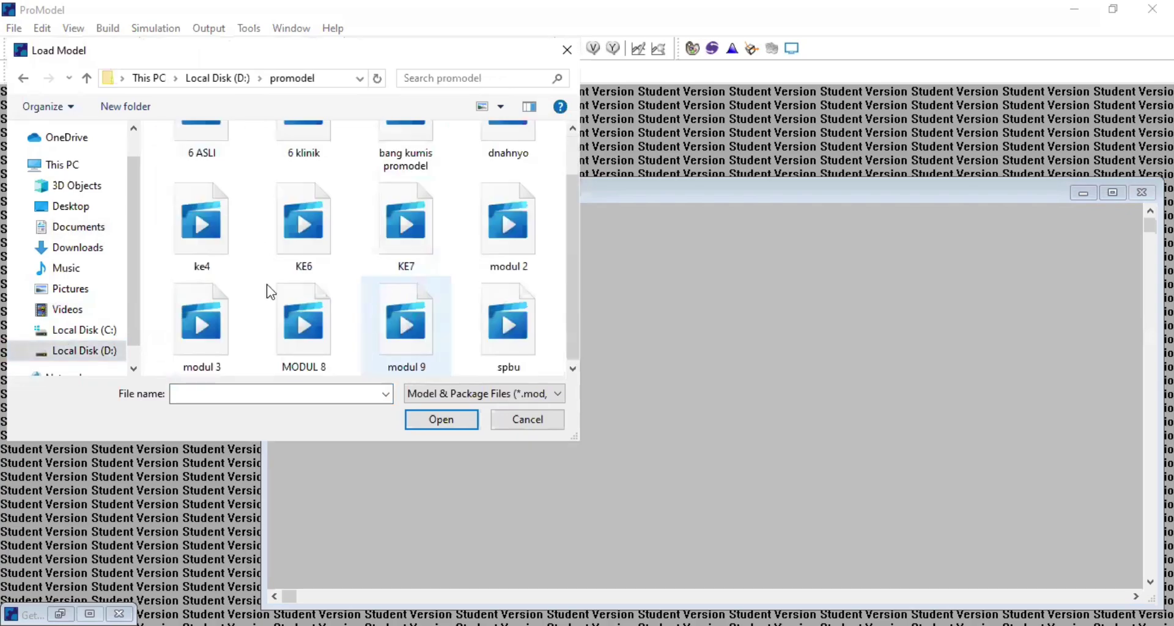
scroll(271, 292, up, 1)
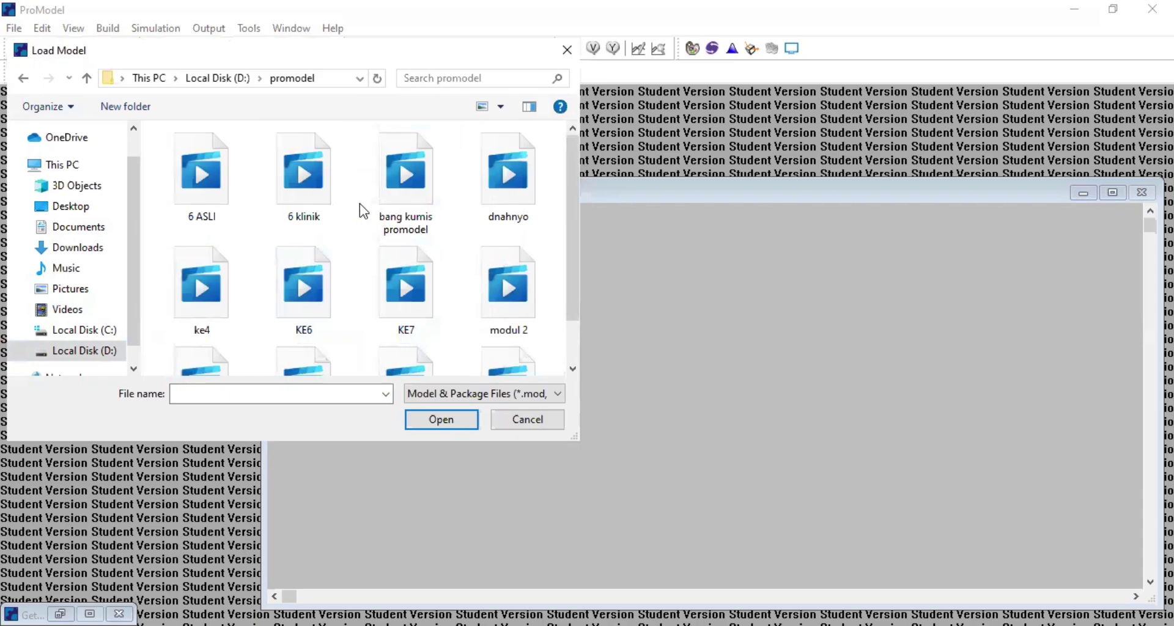
scroll(474, 223, down, 1)
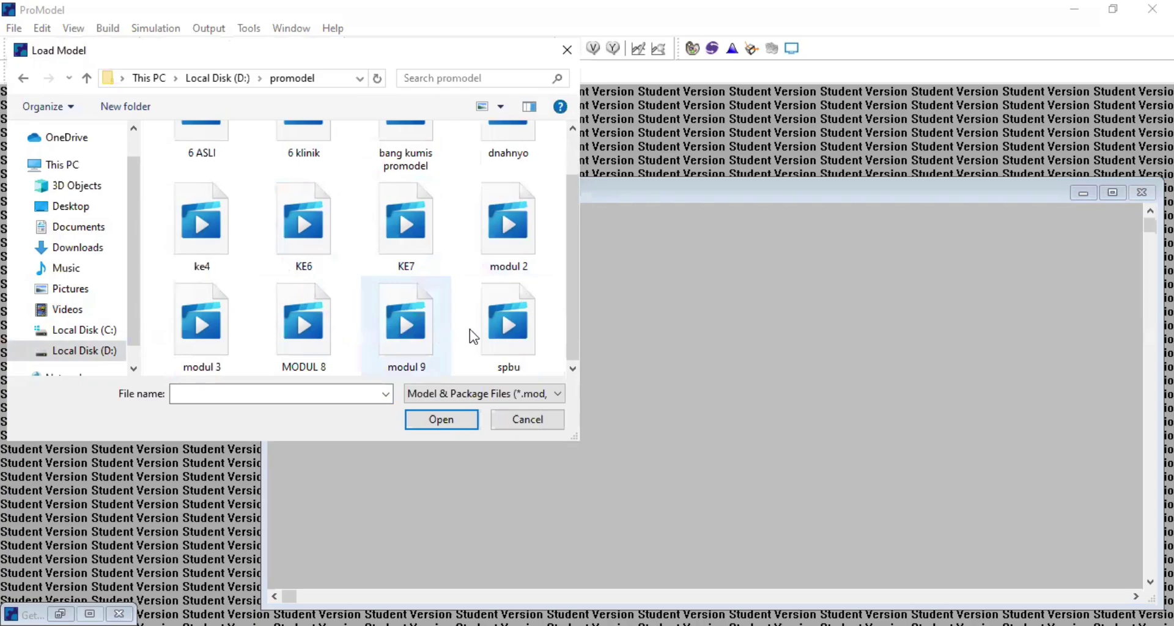
double_click(506, 335)
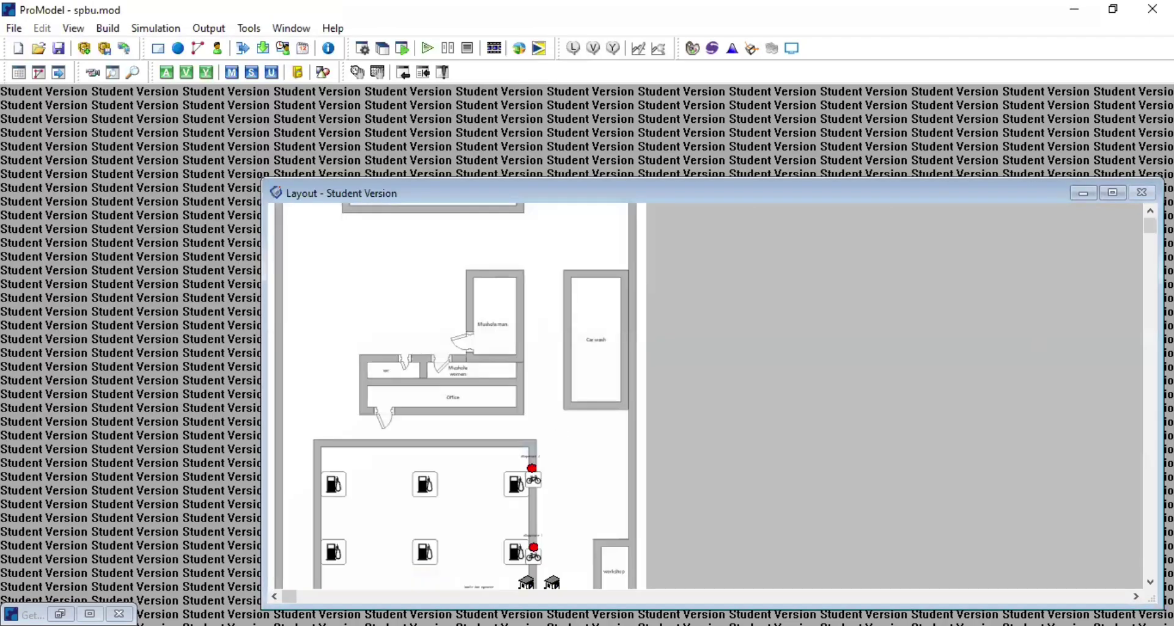
Step: Zoom to fit the whole SPBU layout and look over the background graphics and layout settings options
click(73, 29)
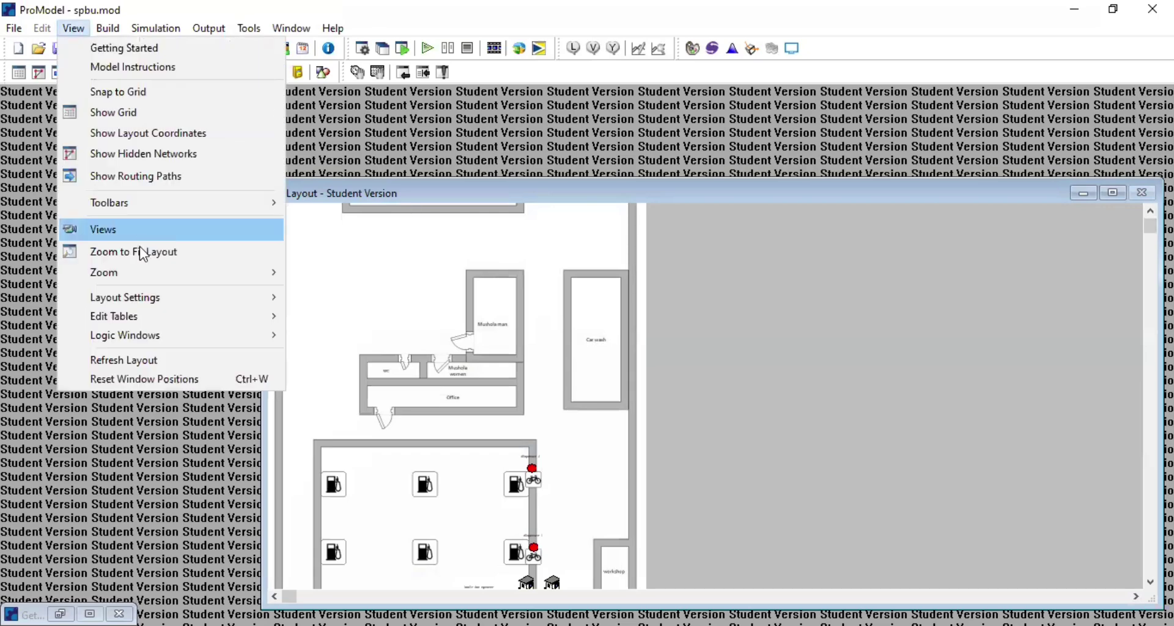
click(140, 248)
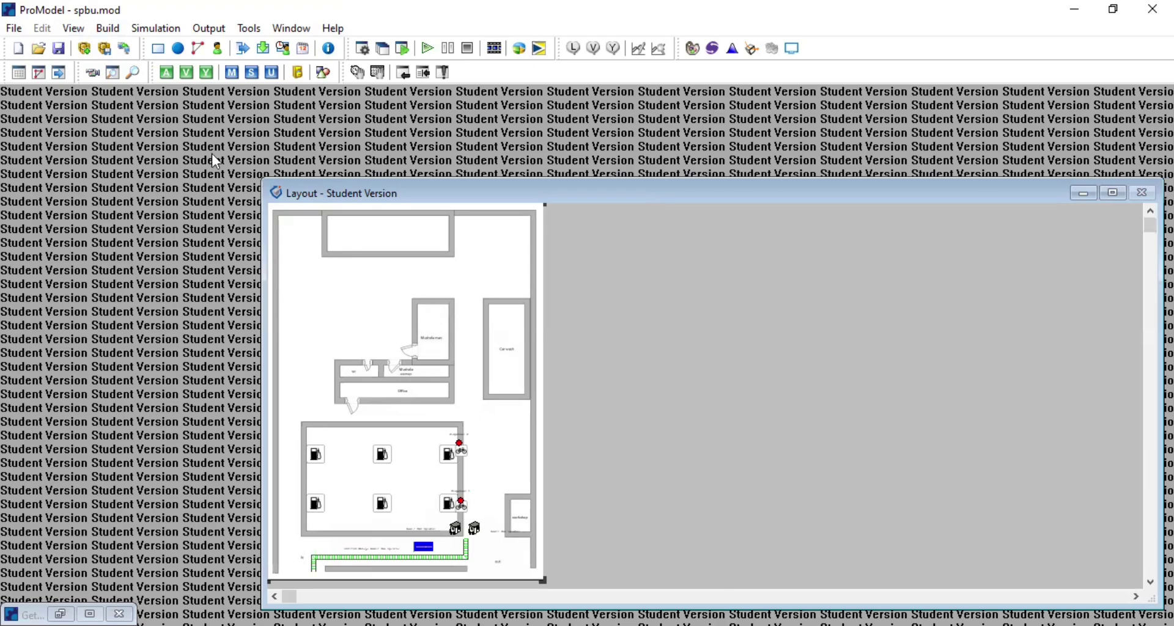
click(107, 30)
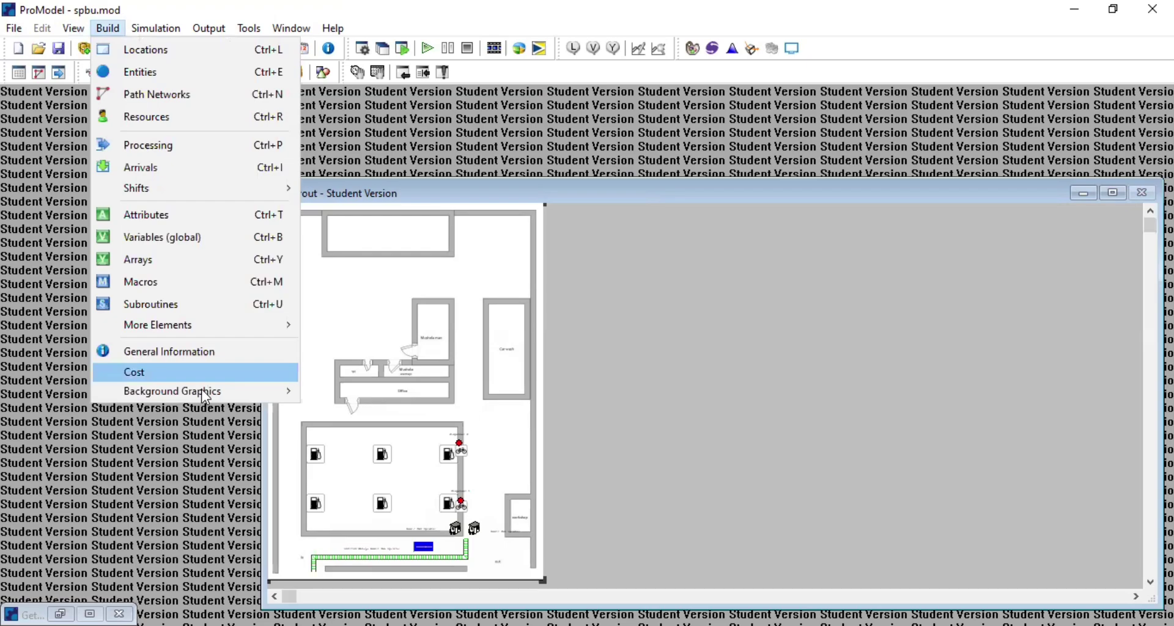
mouse_move(214, 393)
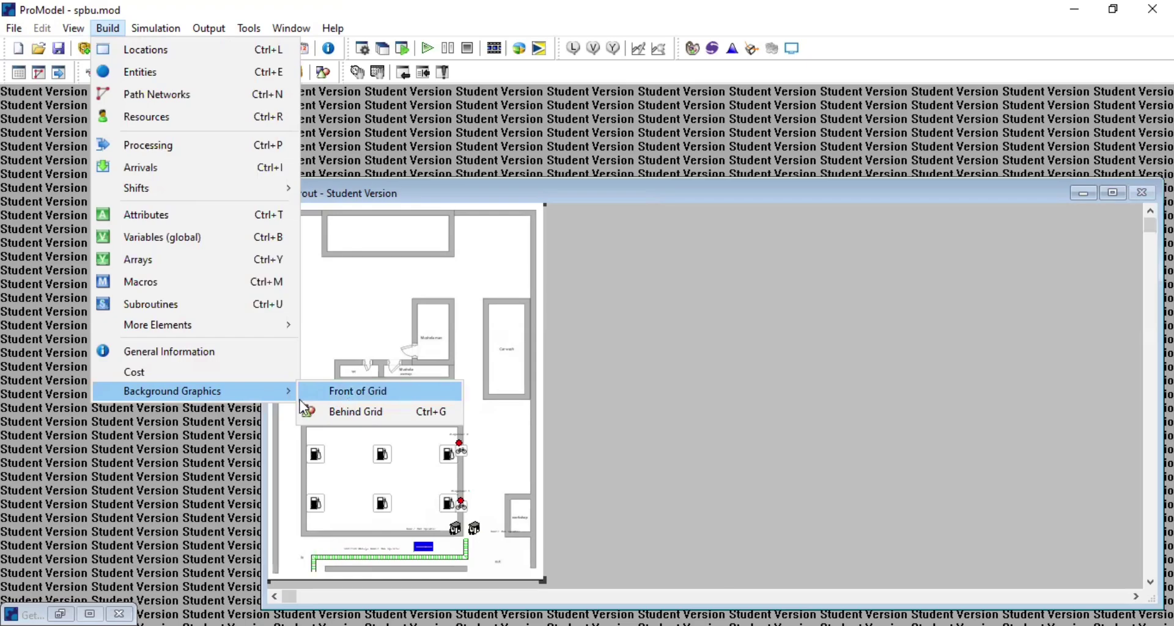
click(82, 33)
click(73, 29)
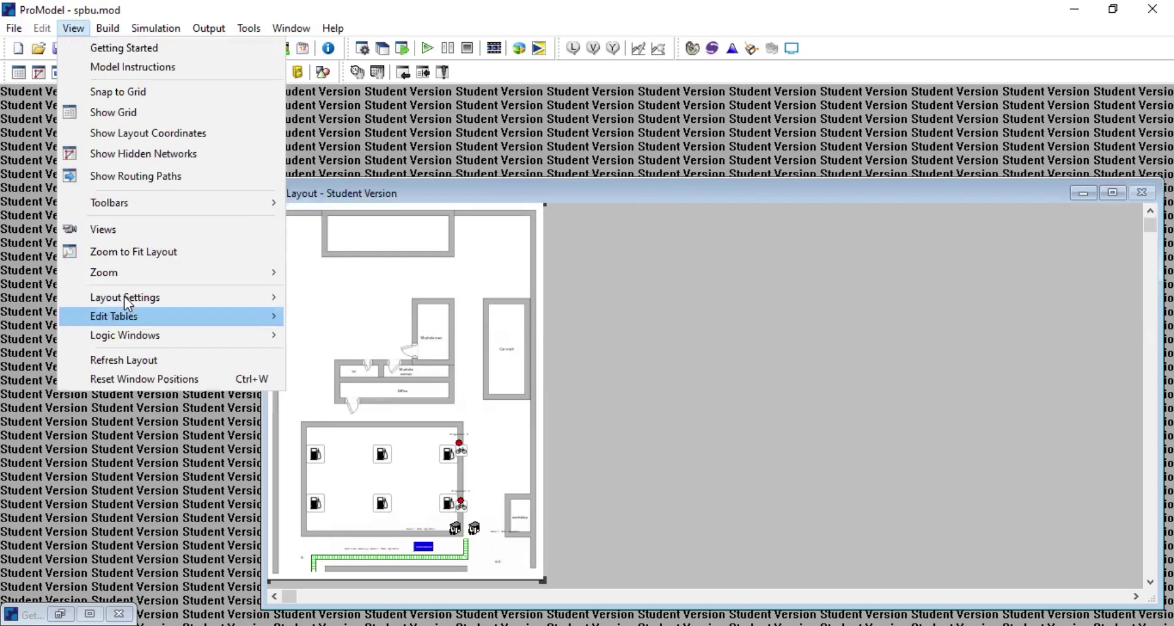
mouse_move(124, 296)
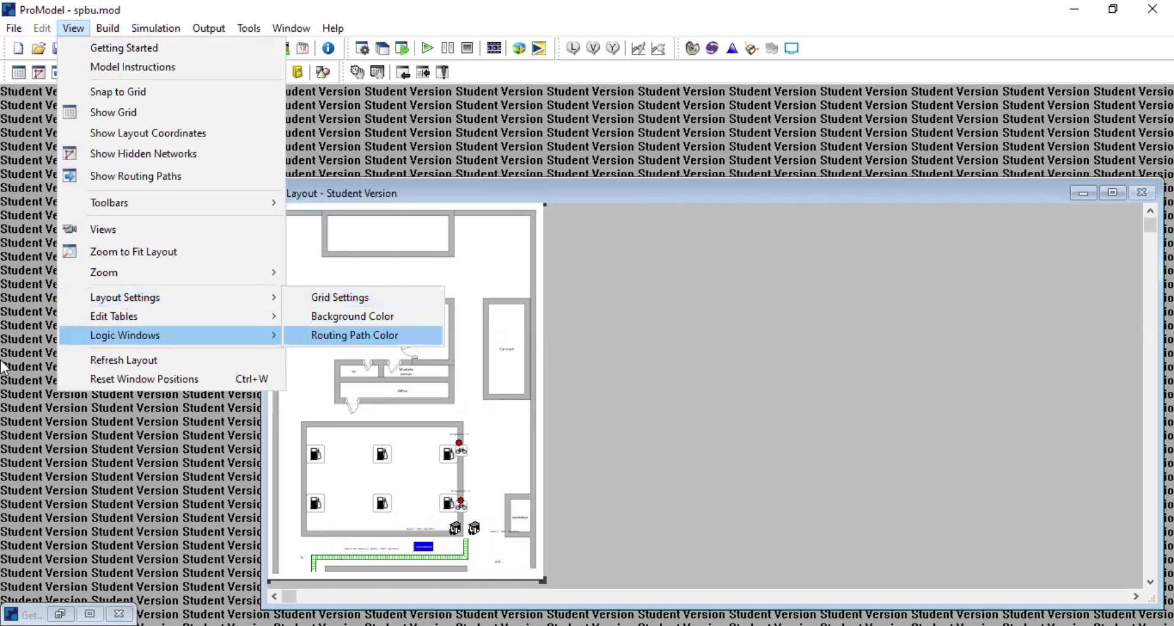
Step: Open the model's Locations table and set the units of kasir_dan_oprator to 1
click(371, 257)
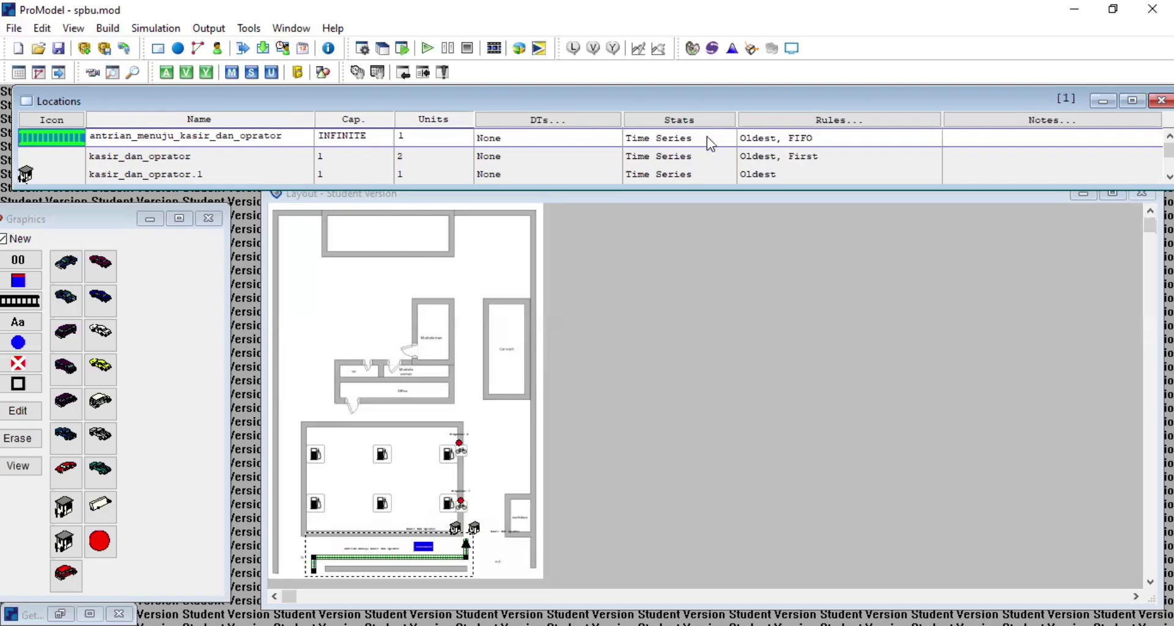
click(340, 157)
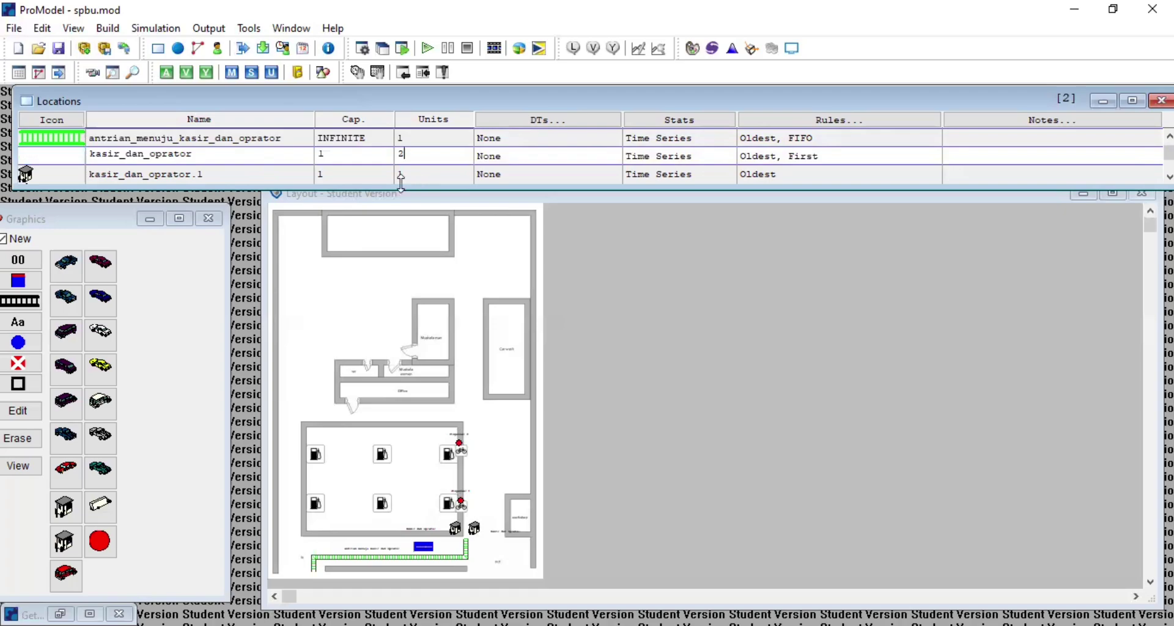
key(BackSpace)
text(1)
key(Up)
click(243, 178)
scroll(244, 179, up, 2)
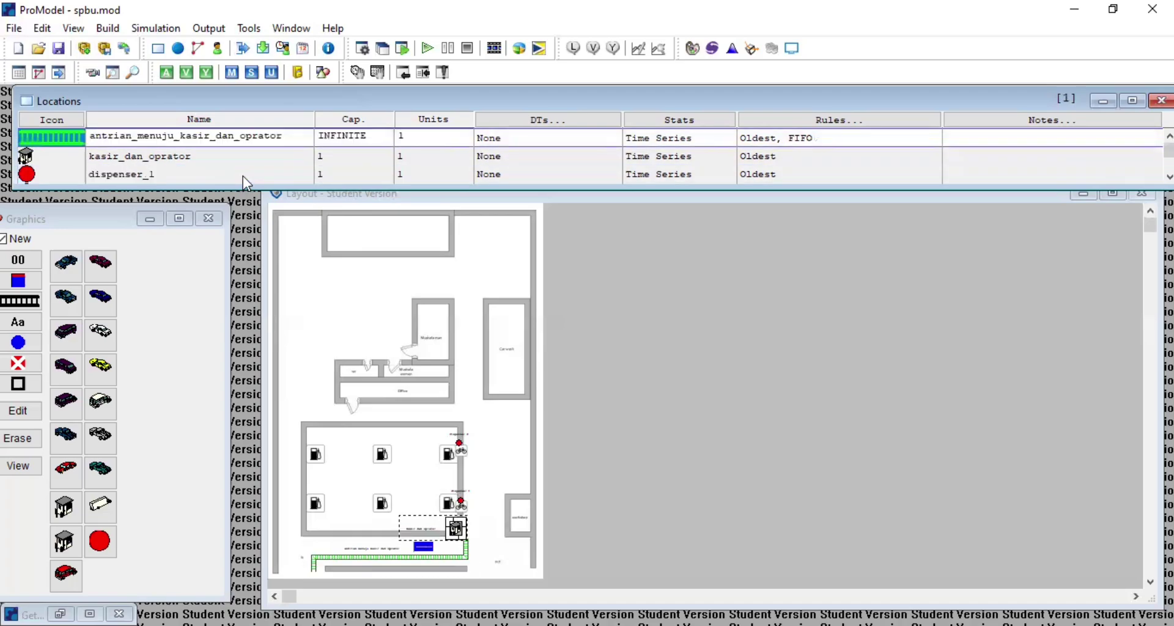
Step: Review the capacity and units of the kasir_dan_oprator, dispenser_1 and dispenser_2 locations
scroll(243, 176, down, 1)
click(184, 154)
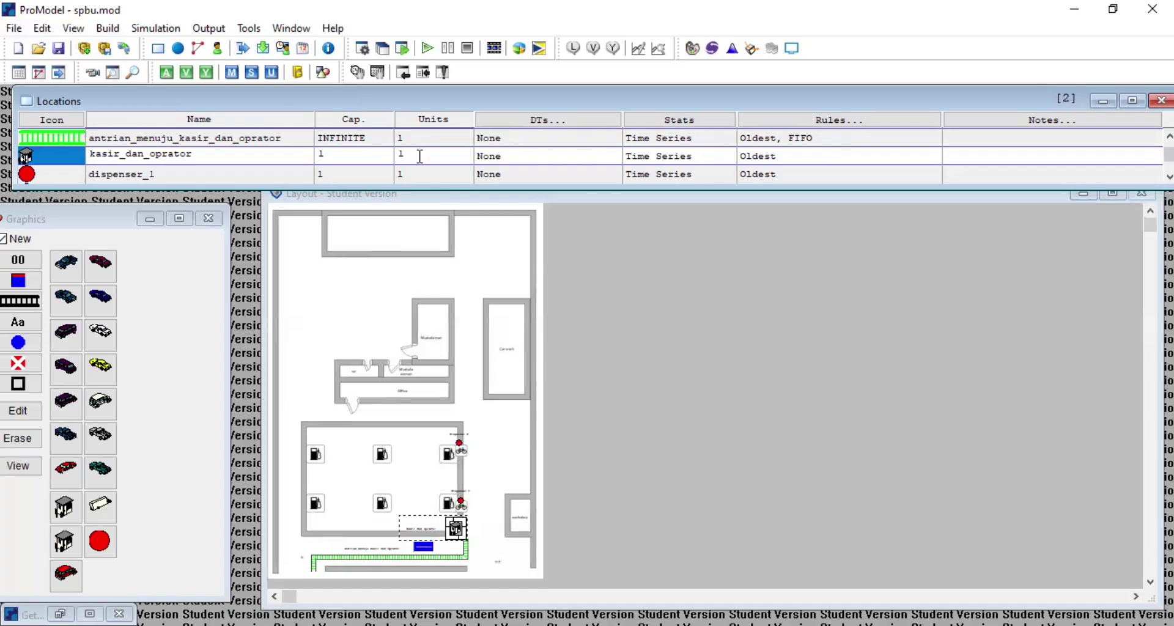
click(380, 167)
scroll(379, 165, down, 1)
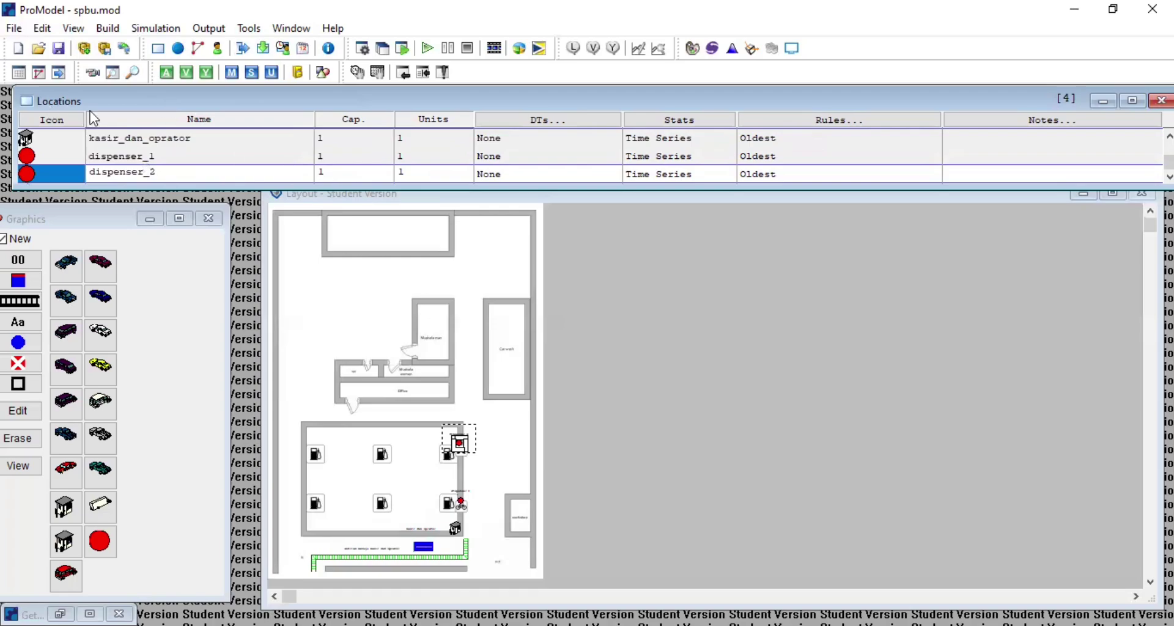
click(325, 157)
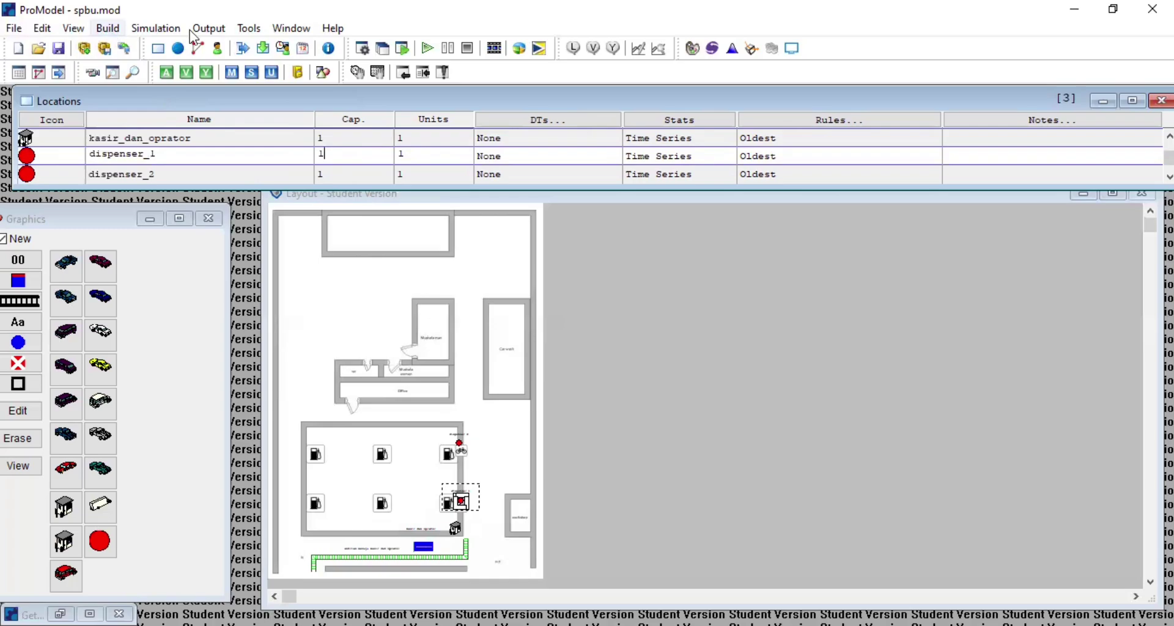
Step: Open the Entities table and add three entities with the white bus, blue pickup and dark purple van graphics
click(113, 29)
click(137, 75)
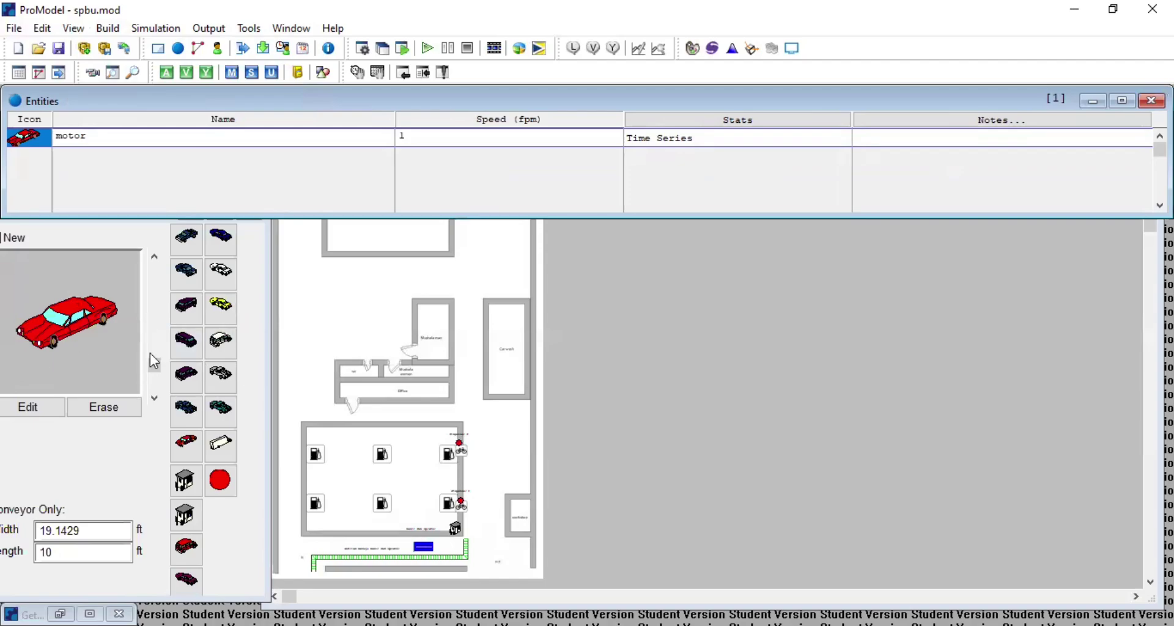
click(221, 445)
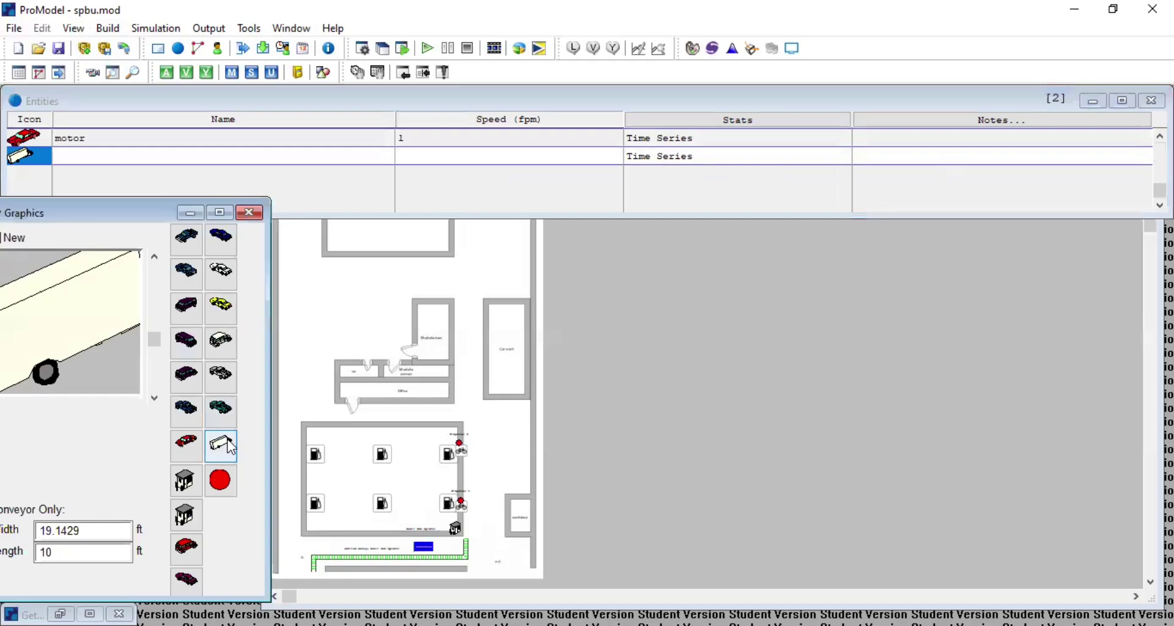
click(186, 348)
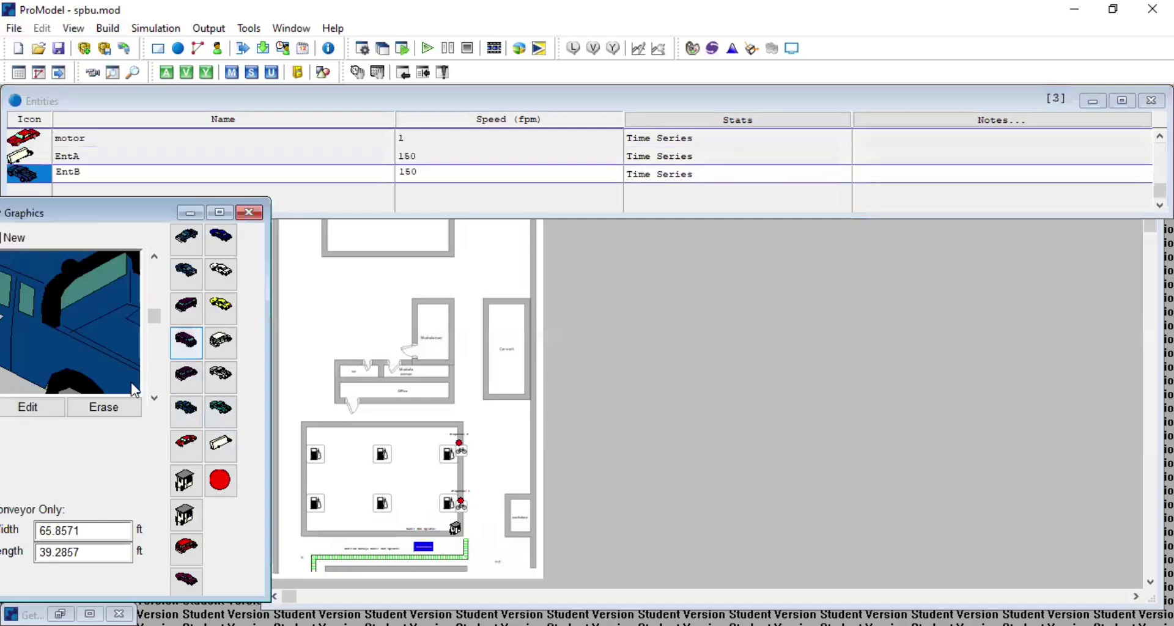
click(153, 361)
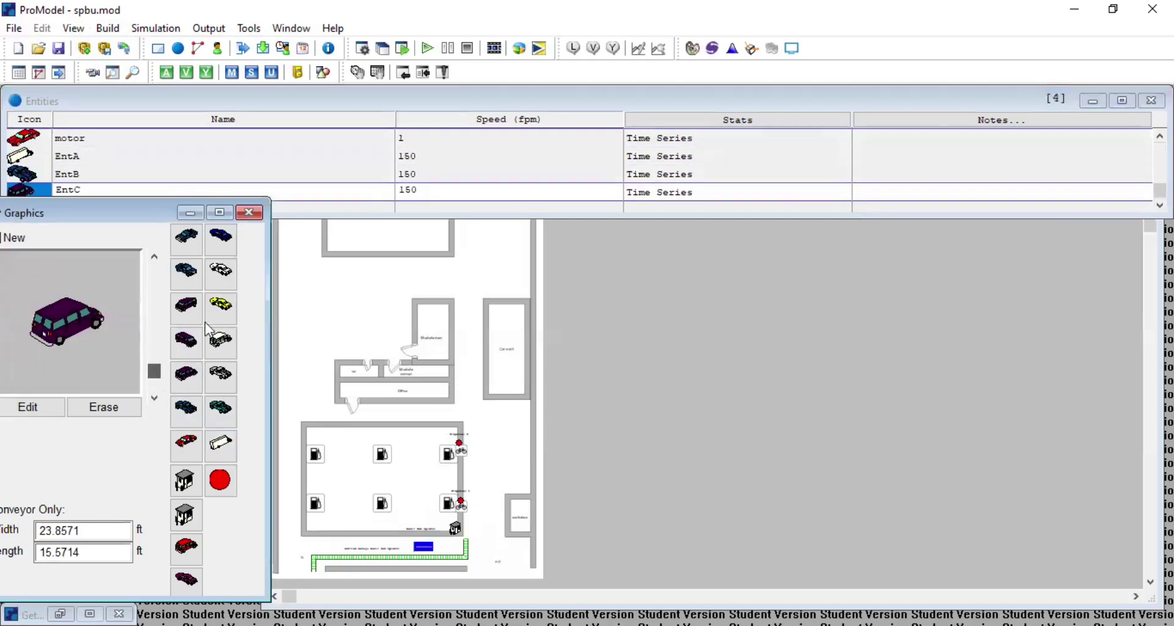
Step: Add another entity with the yellow car graphic and reduce the size of its picture in the graphics preview
click(217, 308)
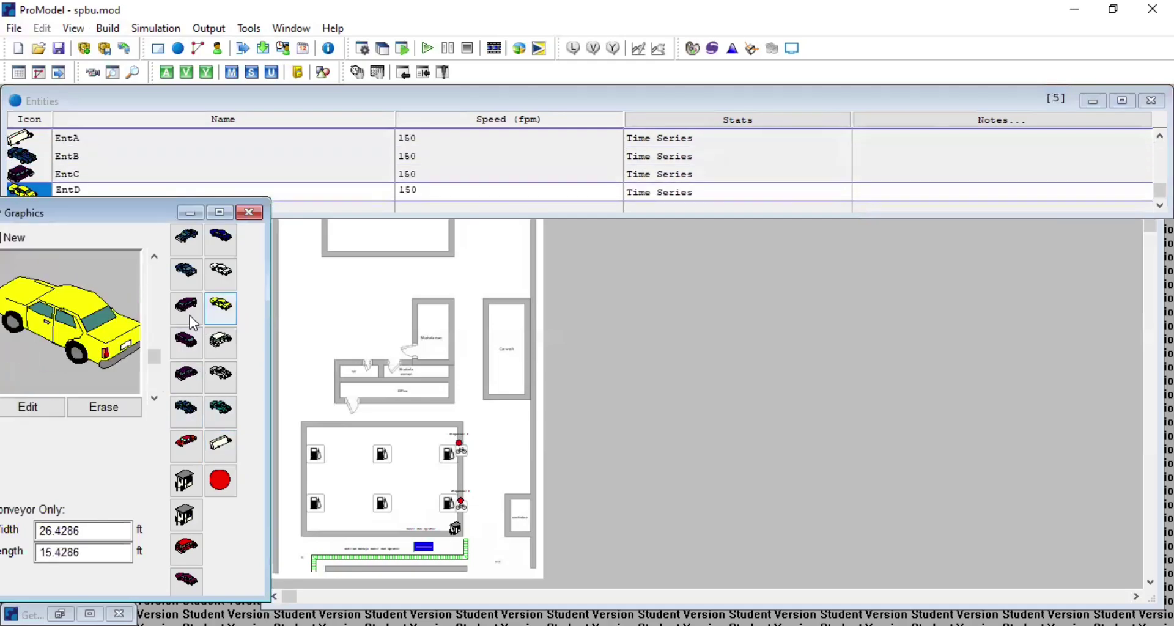
click(153, 361)
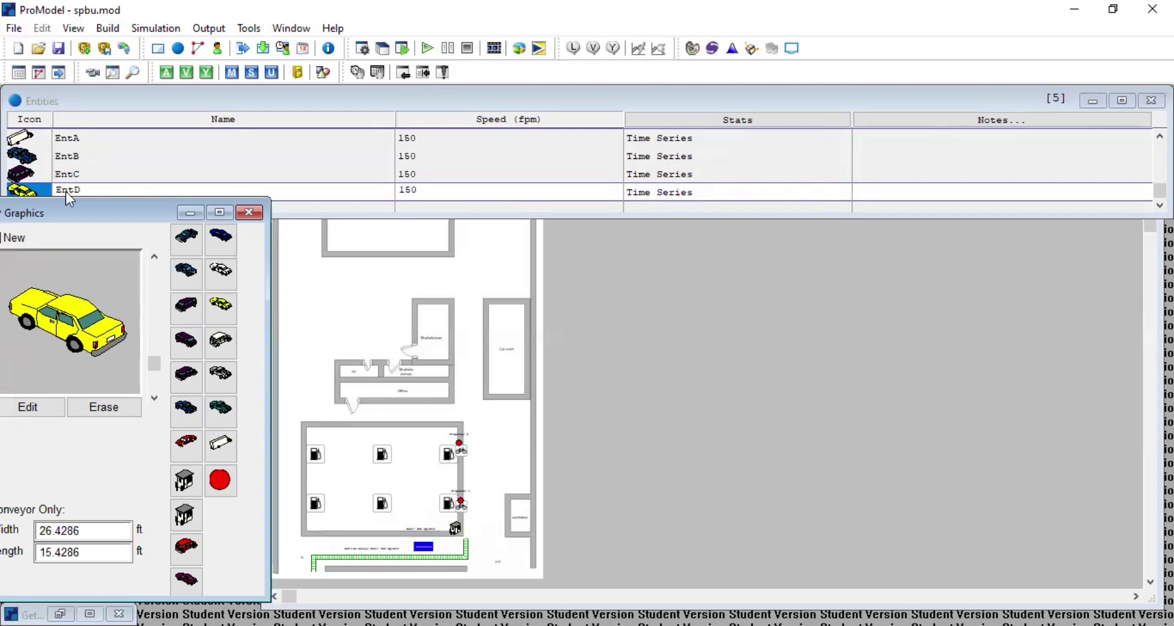
drag(76, 205, 101, 206)
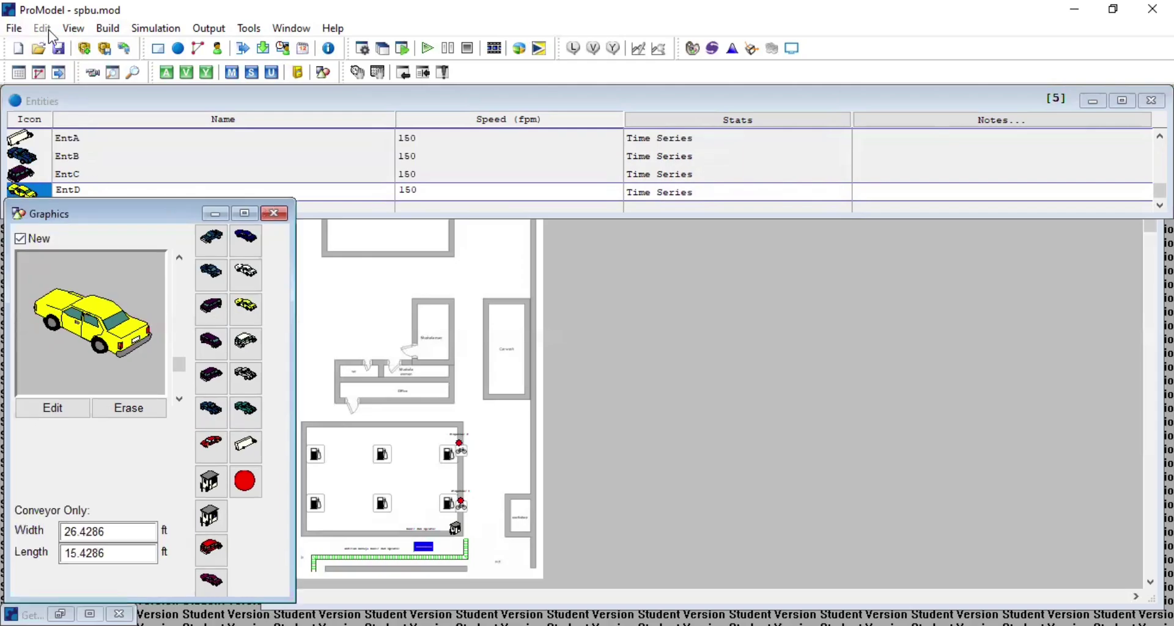
Step: Delete the EntD, EntA, EntB and EntC records from the Entities table, leaving only motor
click(79, 187)
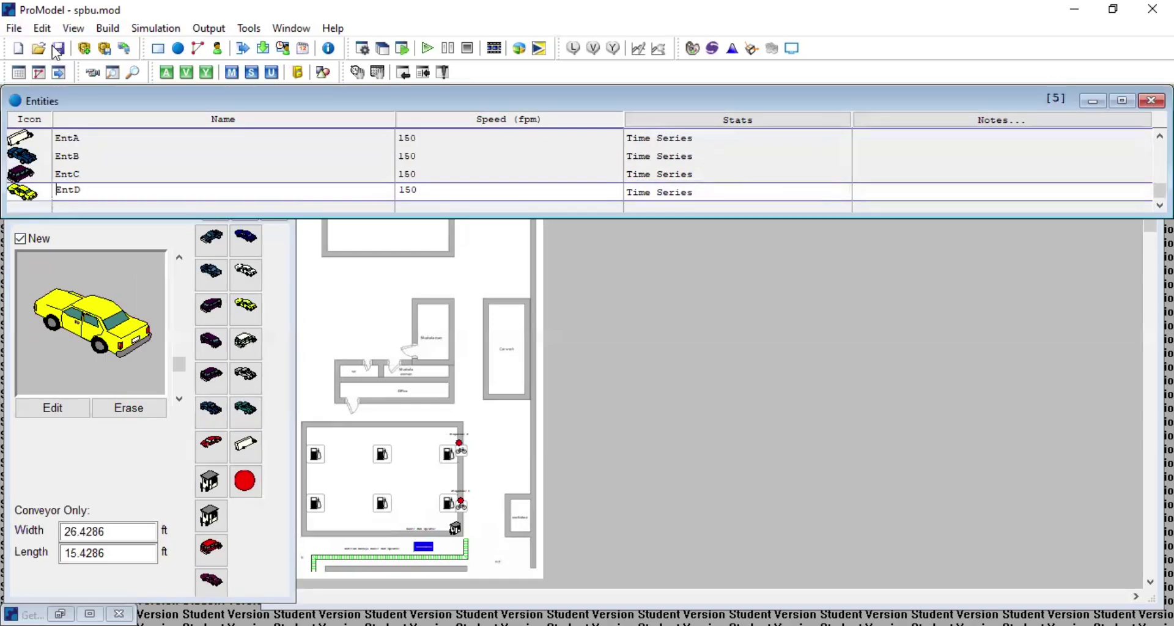
key(Delete)
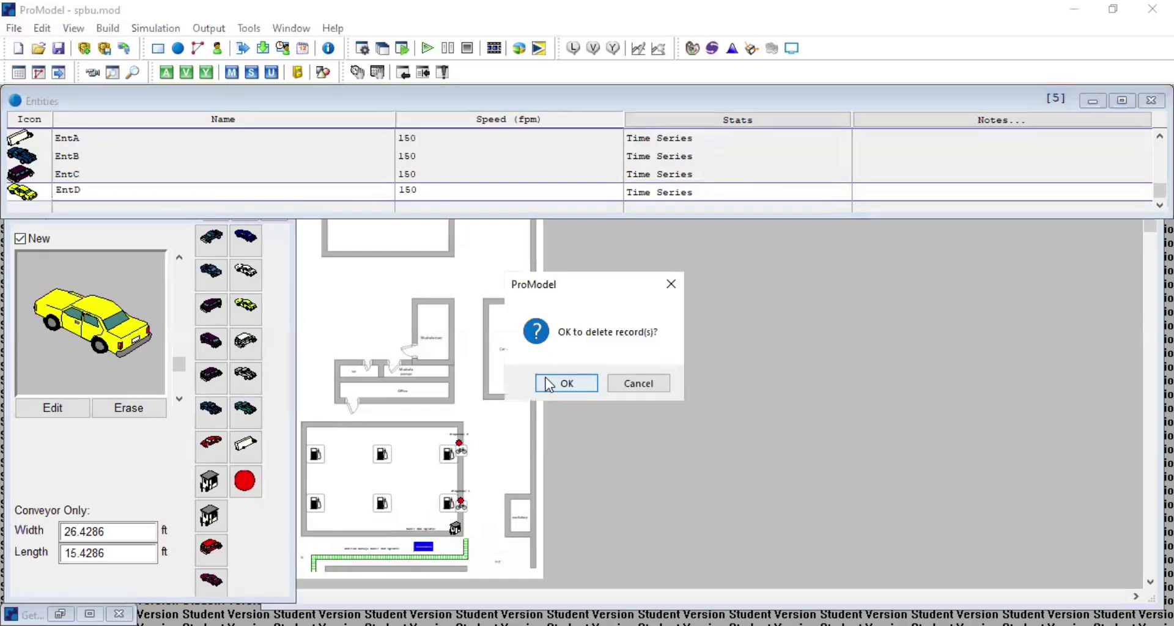
key(Return)
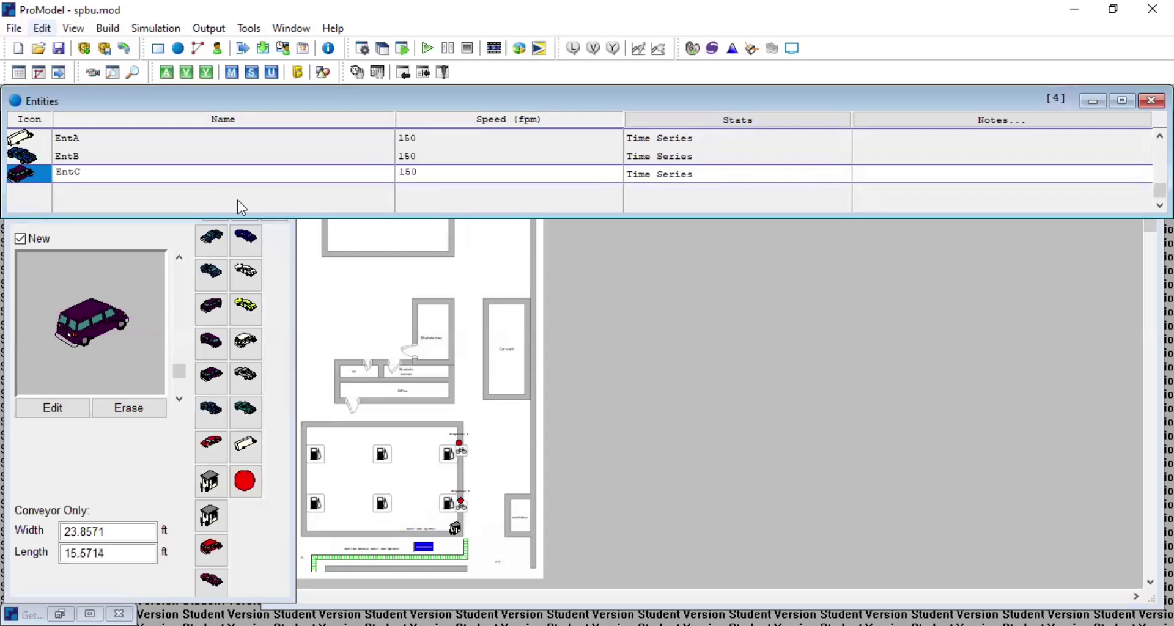
scroll(234, 173, up, 3)
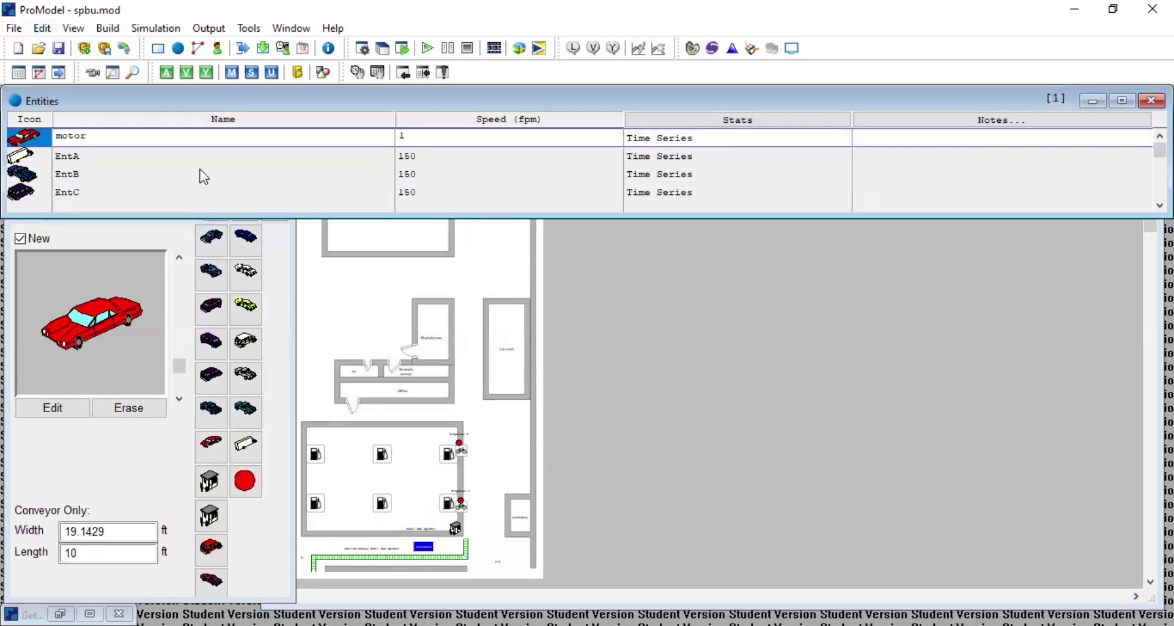
scroll(203, 176, down, 1)
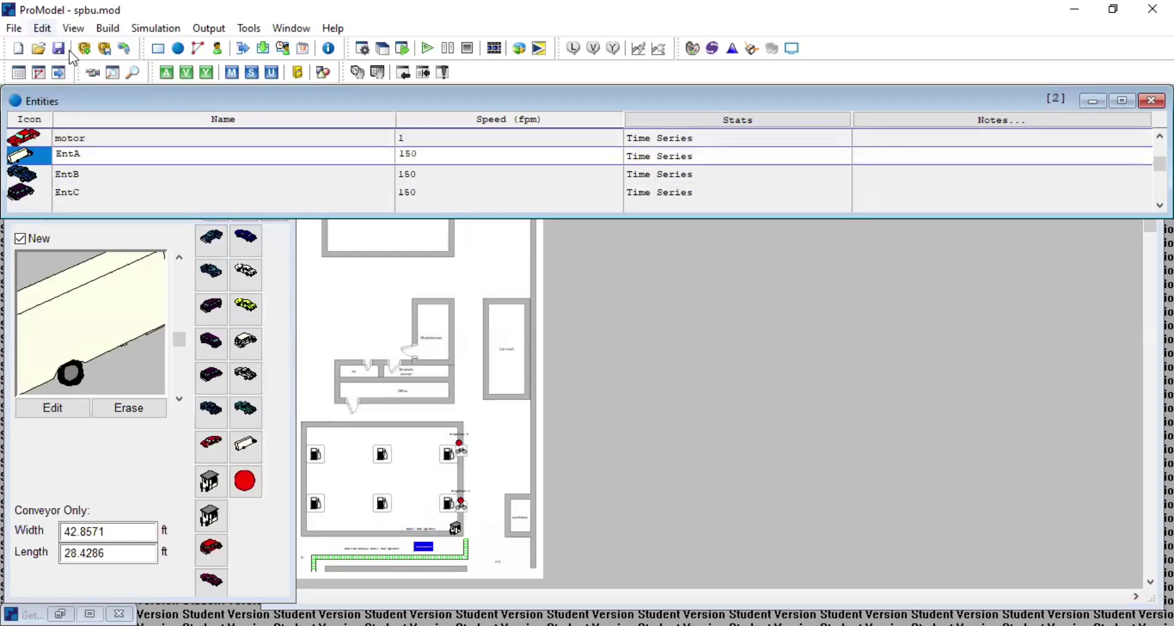
key(Delete)
click(546, 382)
click(43, 29)
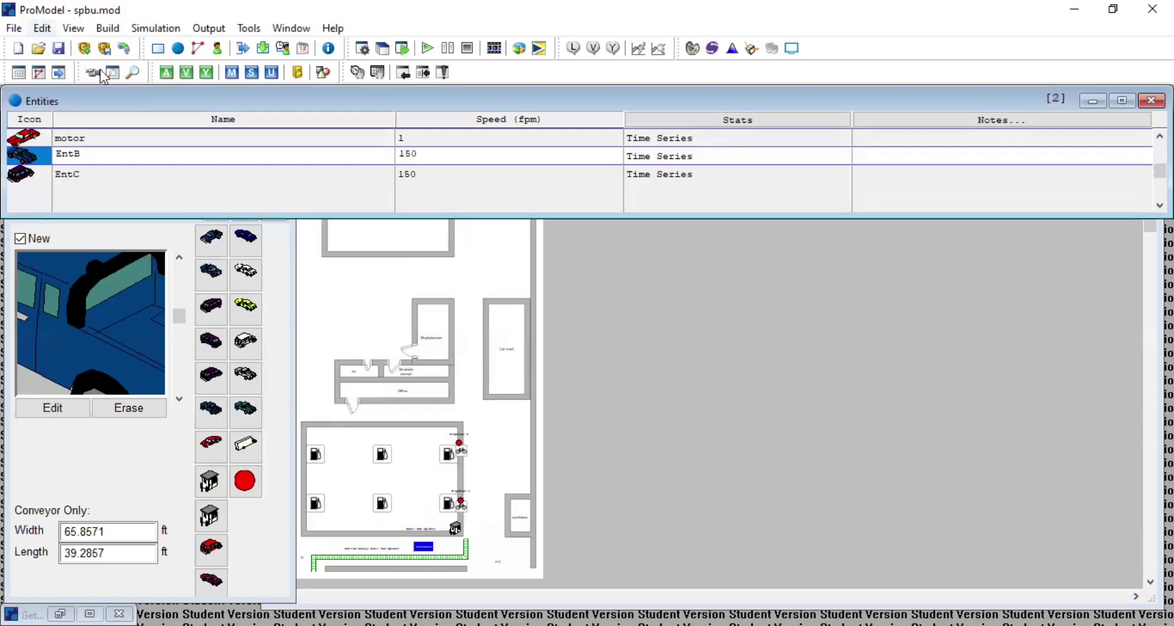
click(94, 54)
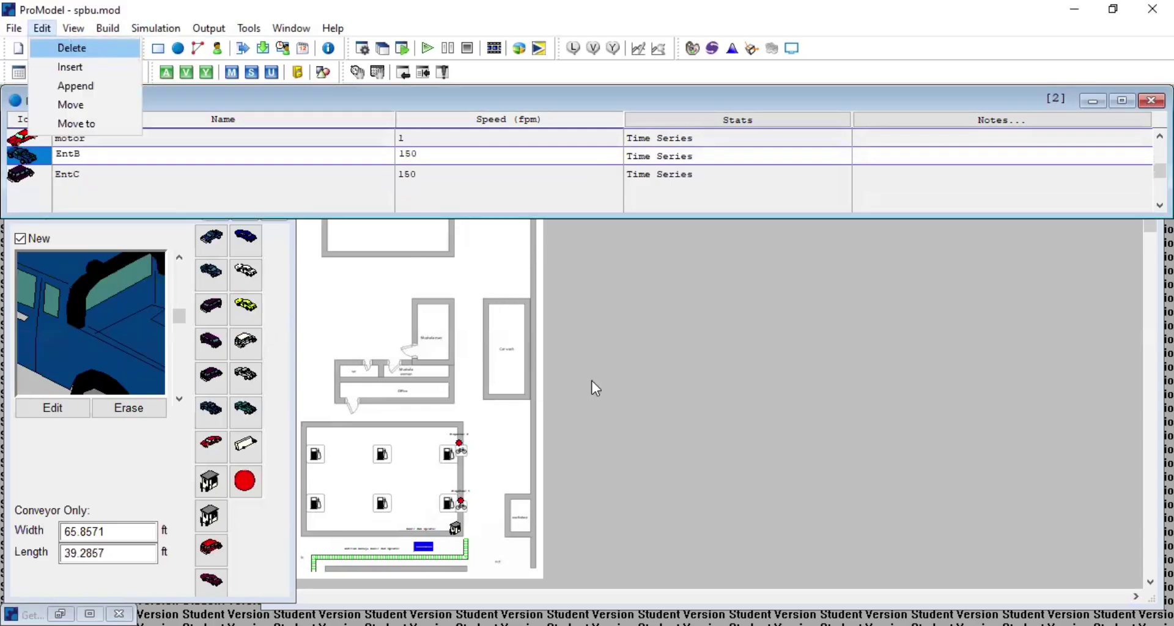
click(566, 384)
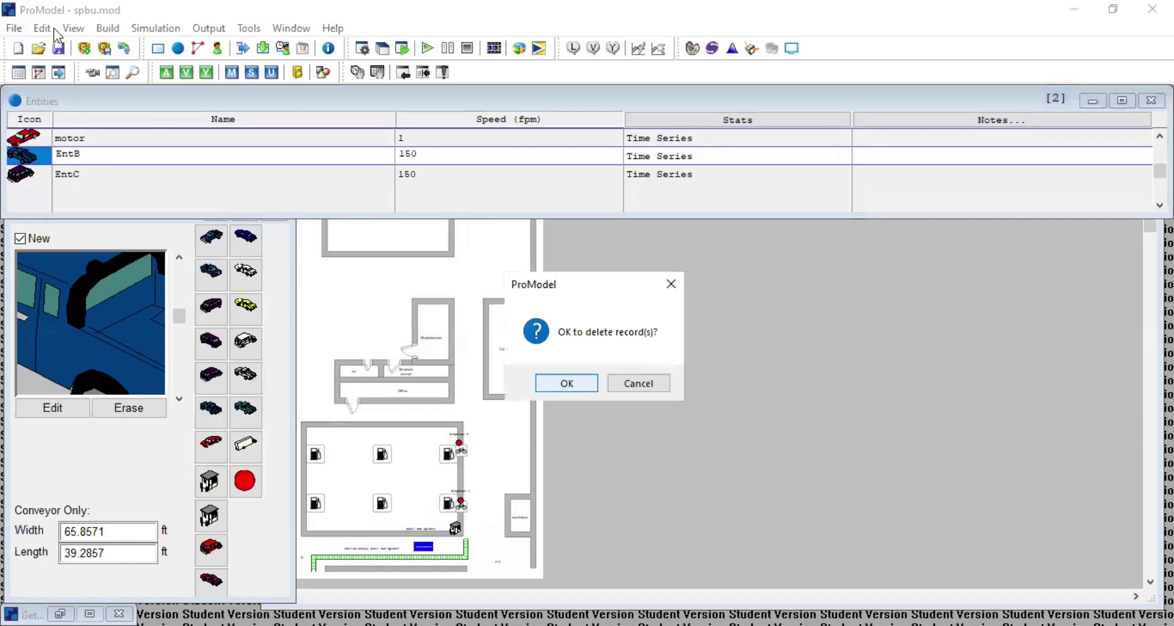
key(alt+e)
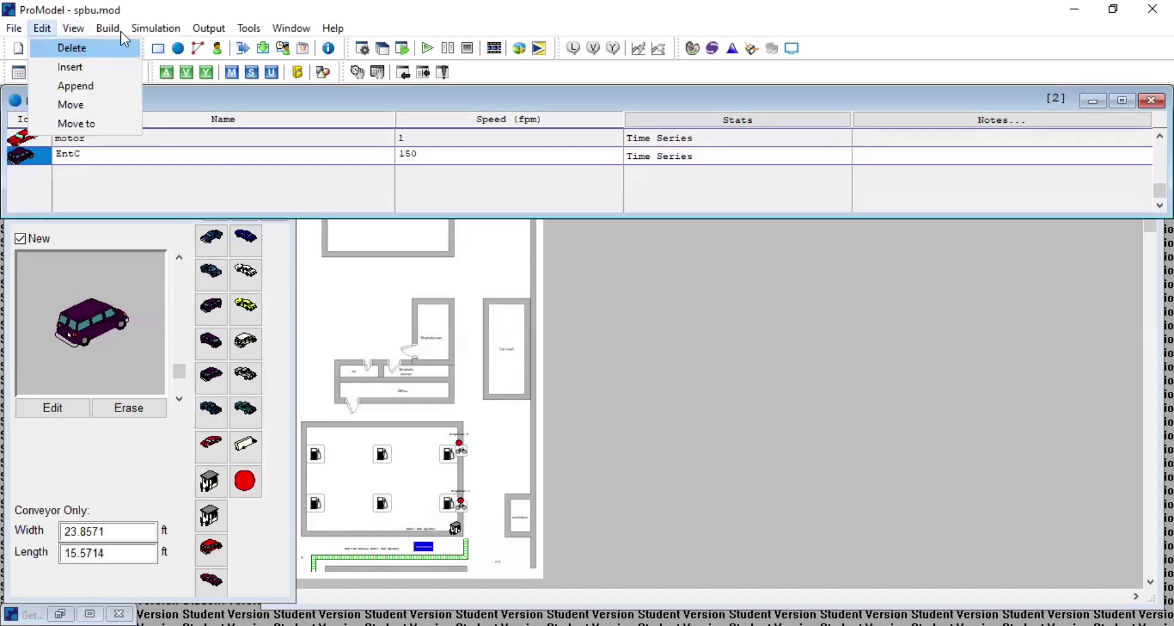
key(Return)
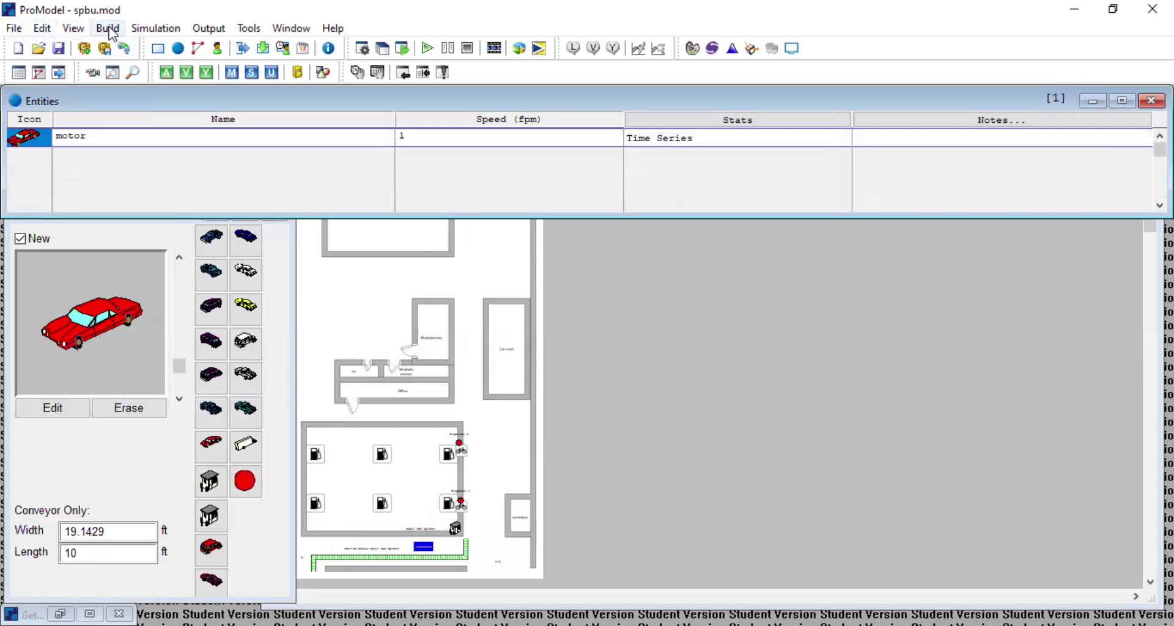
Step: Review the motor entry in the Arrivals table and the wip entry in the global Variables table
click(110, 29)
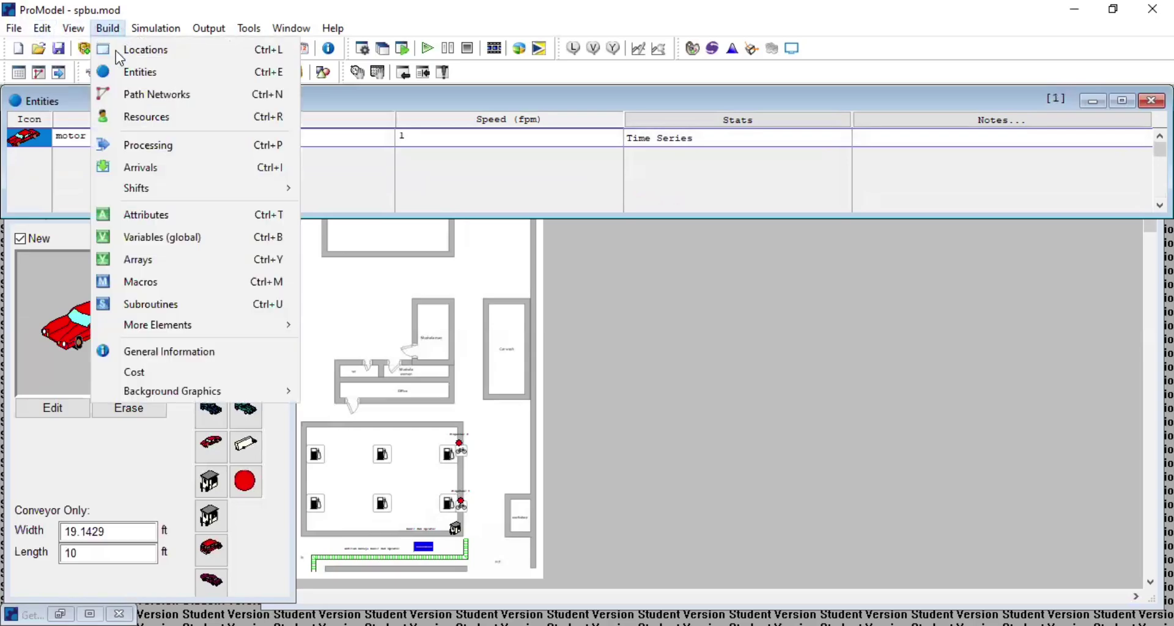
click(170, 166)
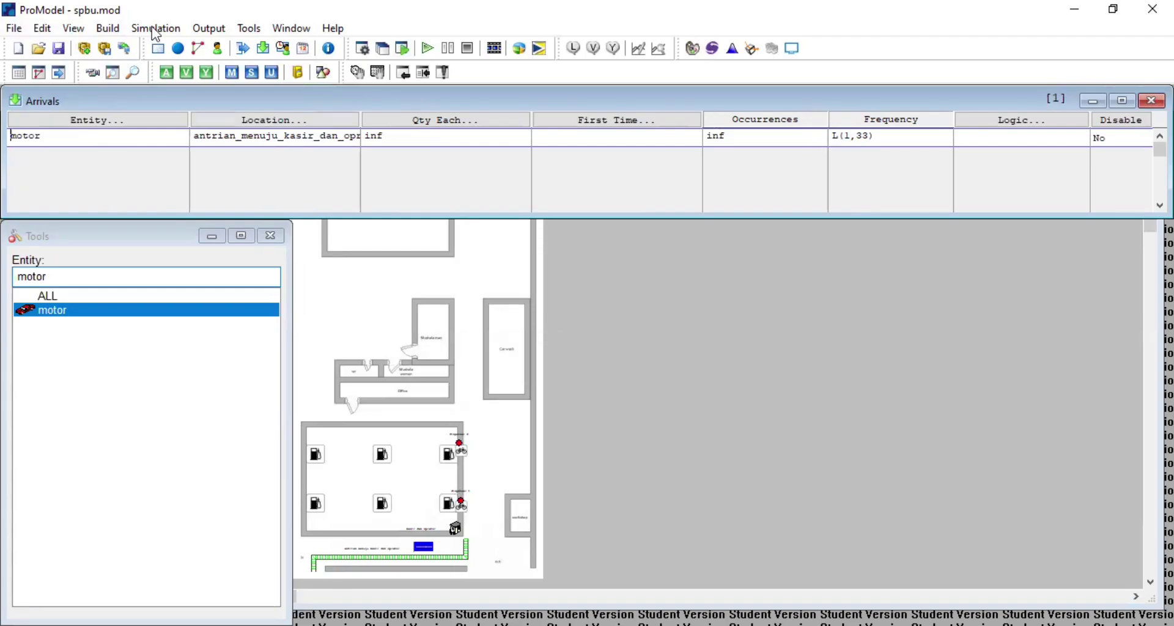
click(106, 31)
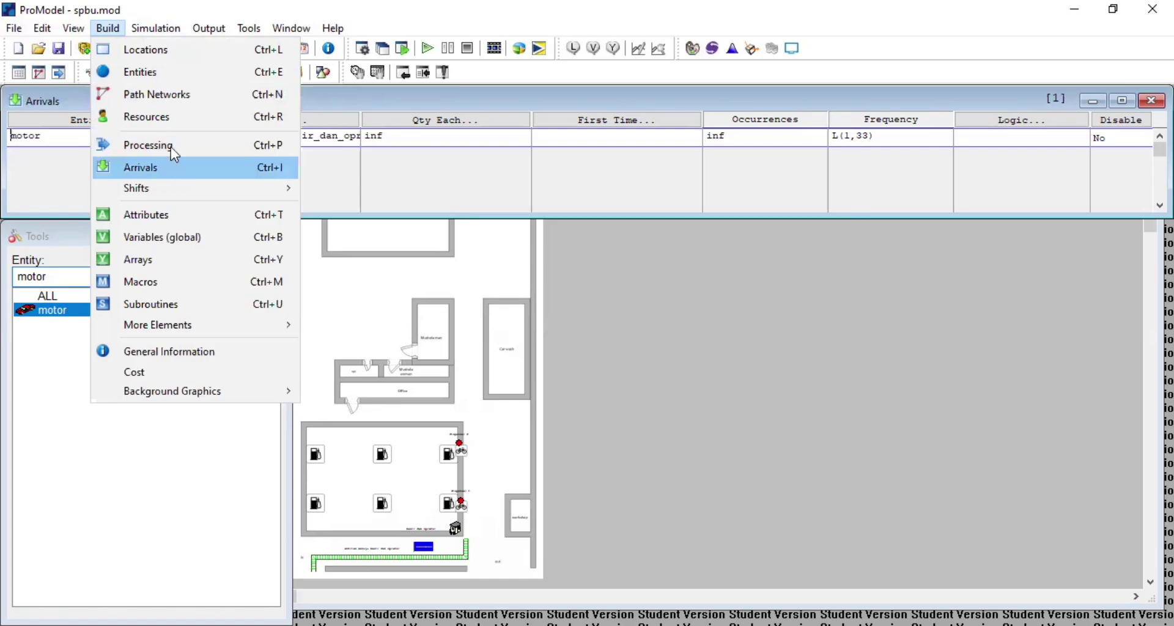
click(173, 238)
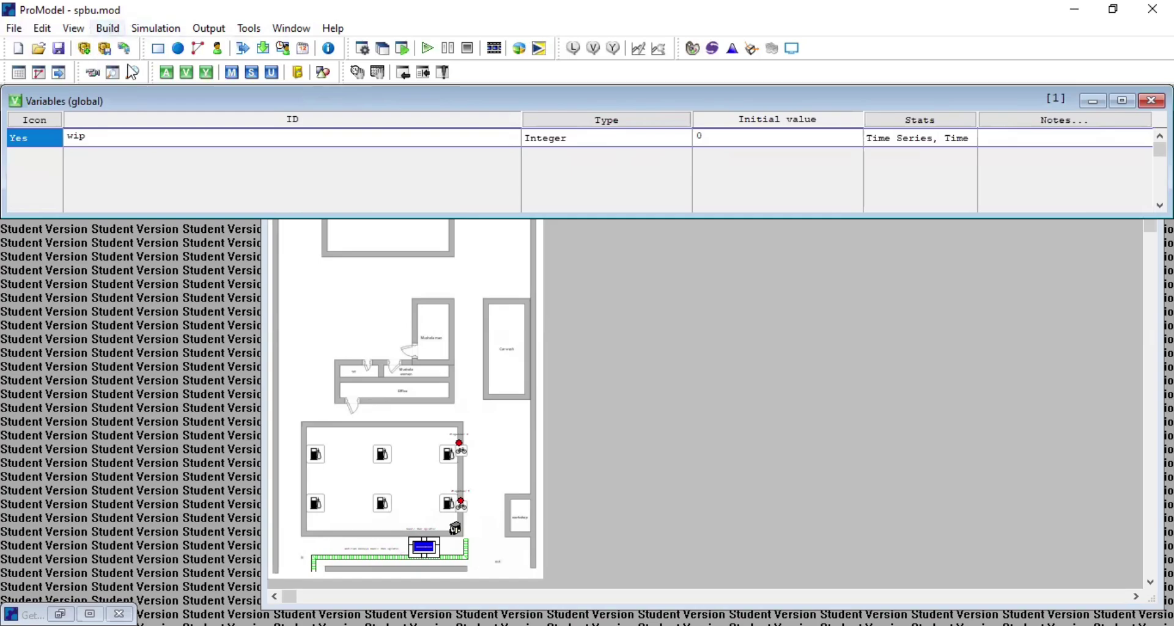
Step: Open the Processing tables and delete the duplicate kasir_dan_oprator routing line, without move logic, from the motor process at antrian_menuju_kasir_dan_oprator
key(alt+b)
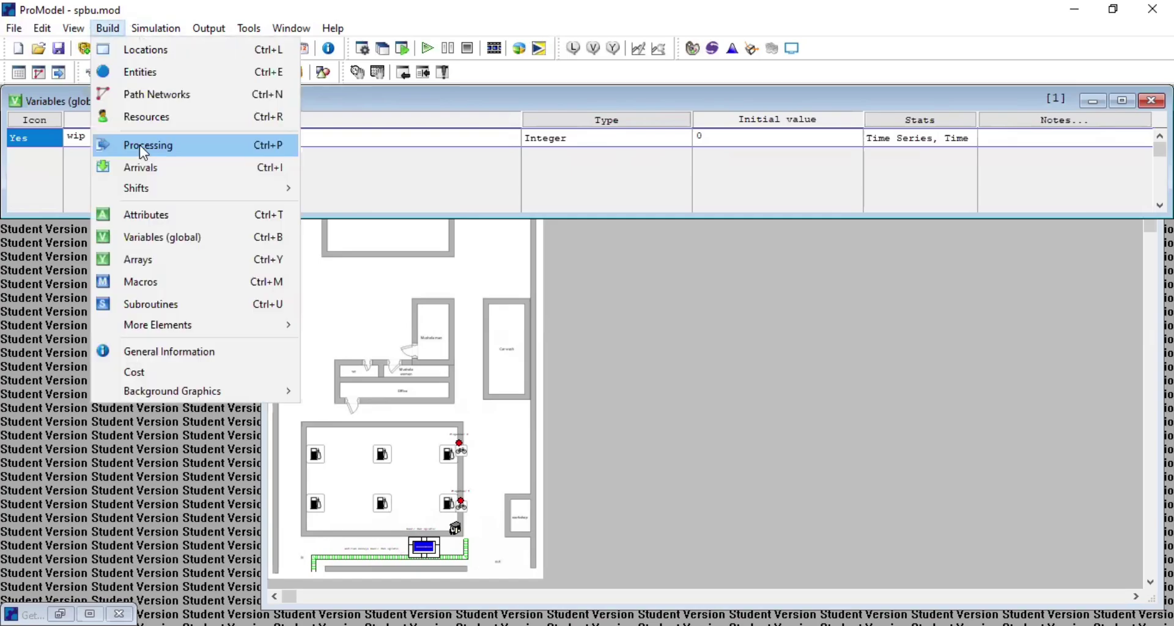
click(150, 146)
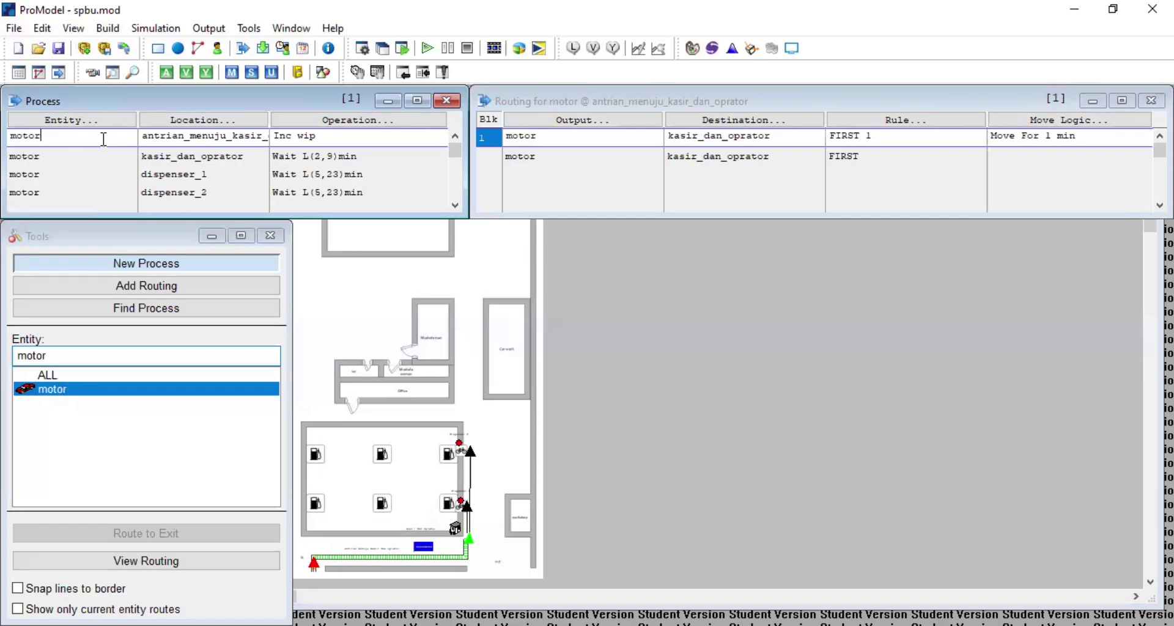
click(50, 136)
click(598, 158)
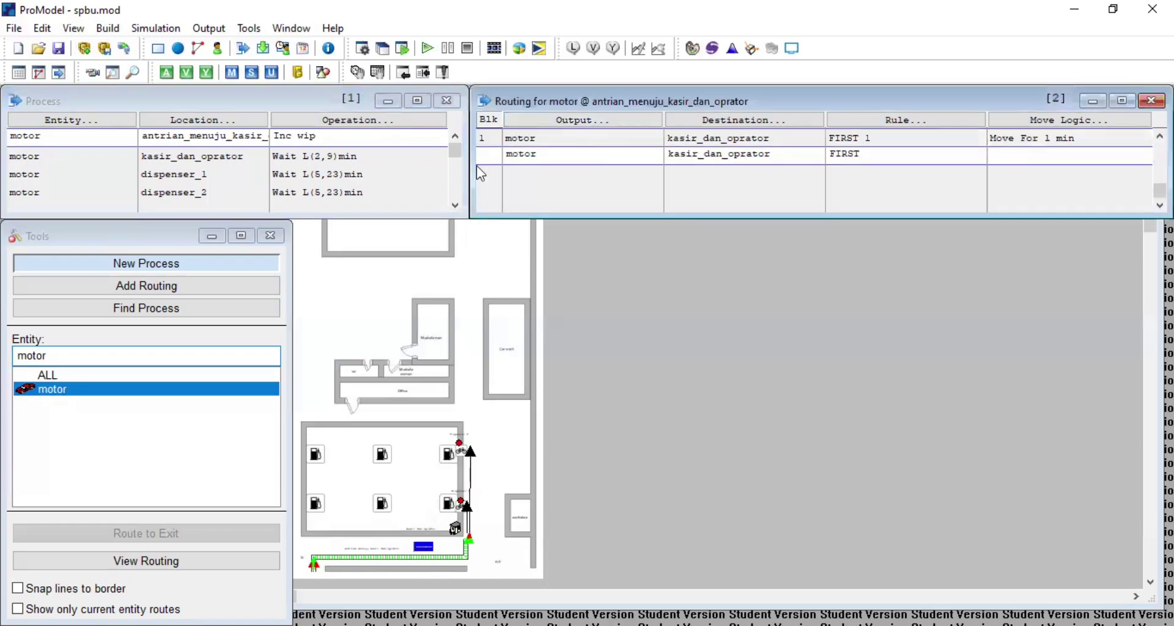
click(527, 157)
click(371, 156)
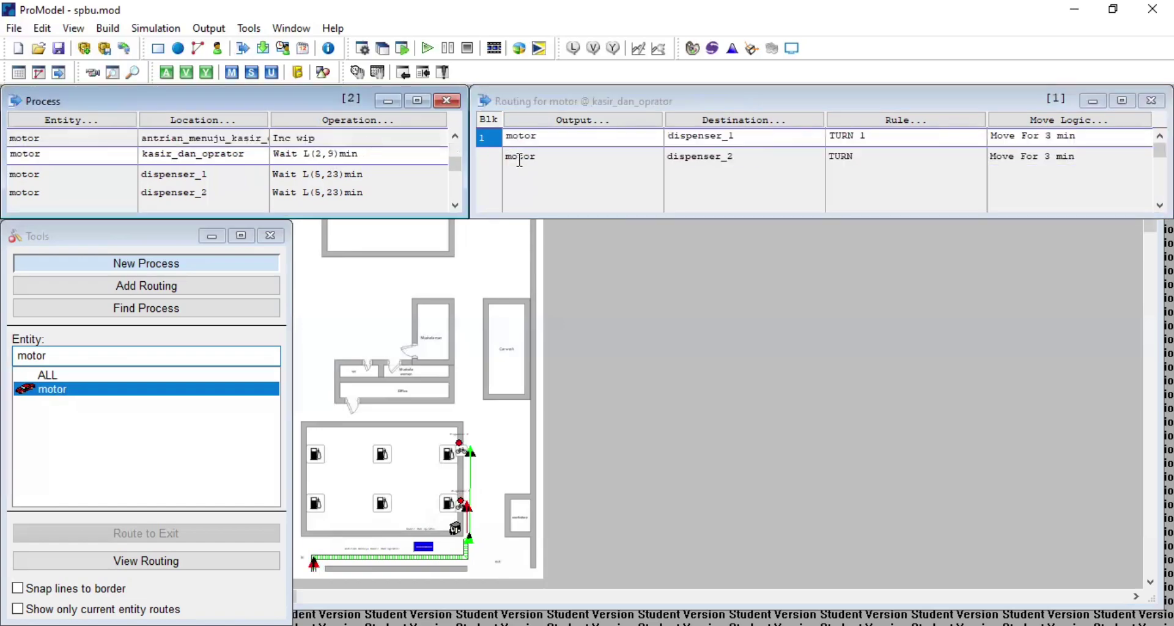
key(Up)
click(617, 154)
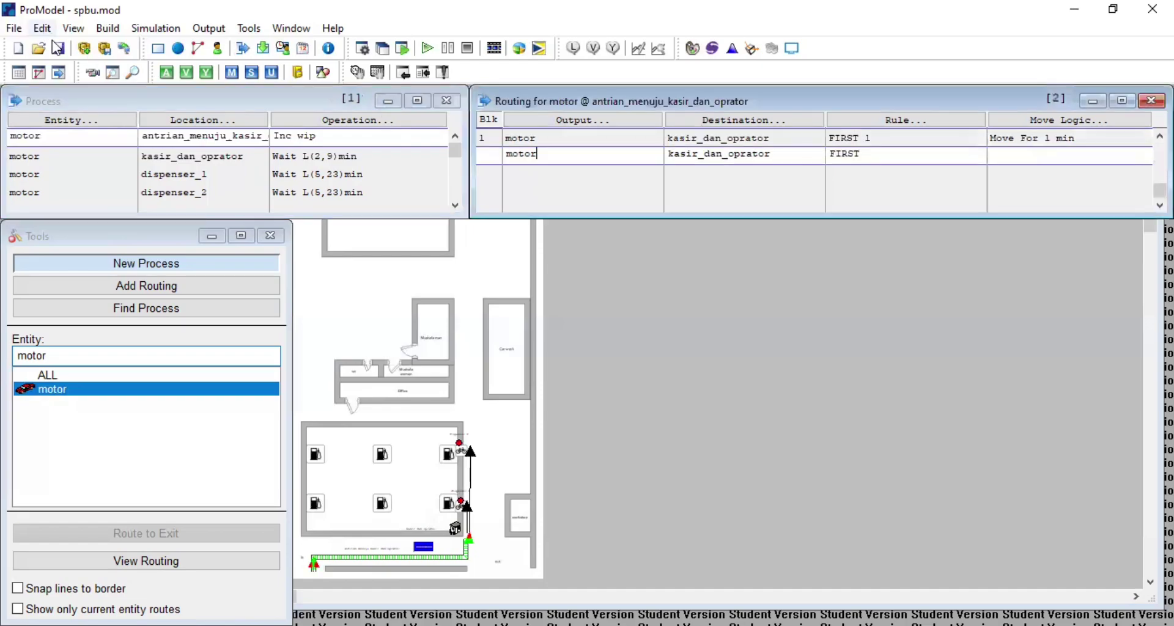
key(alt+e)
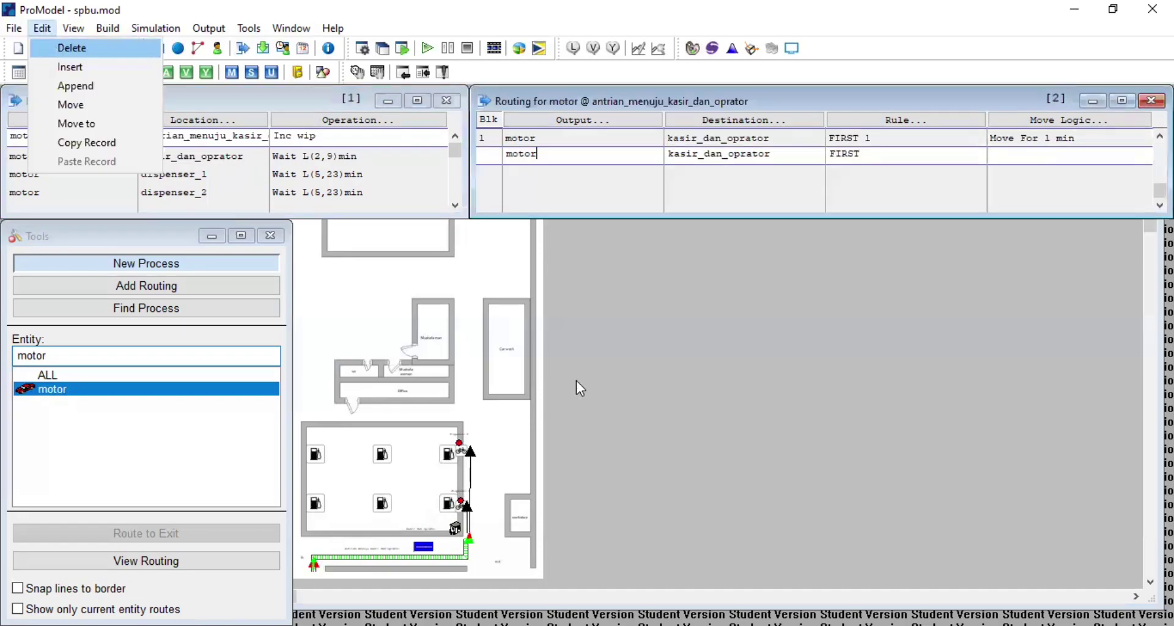
key(Return)
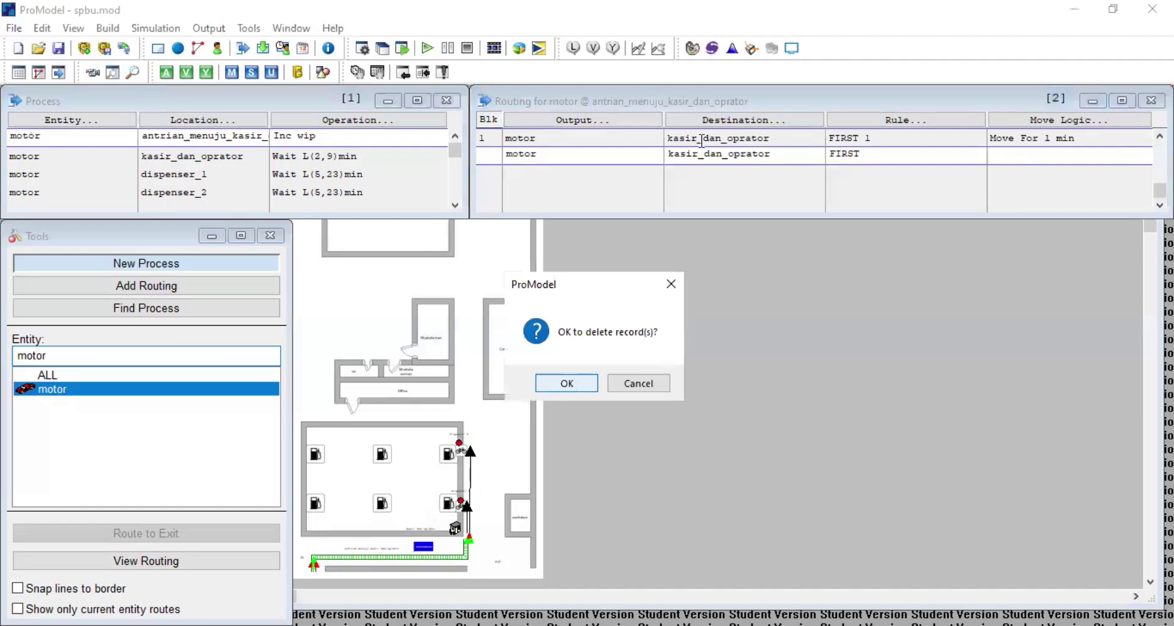
key(Return)
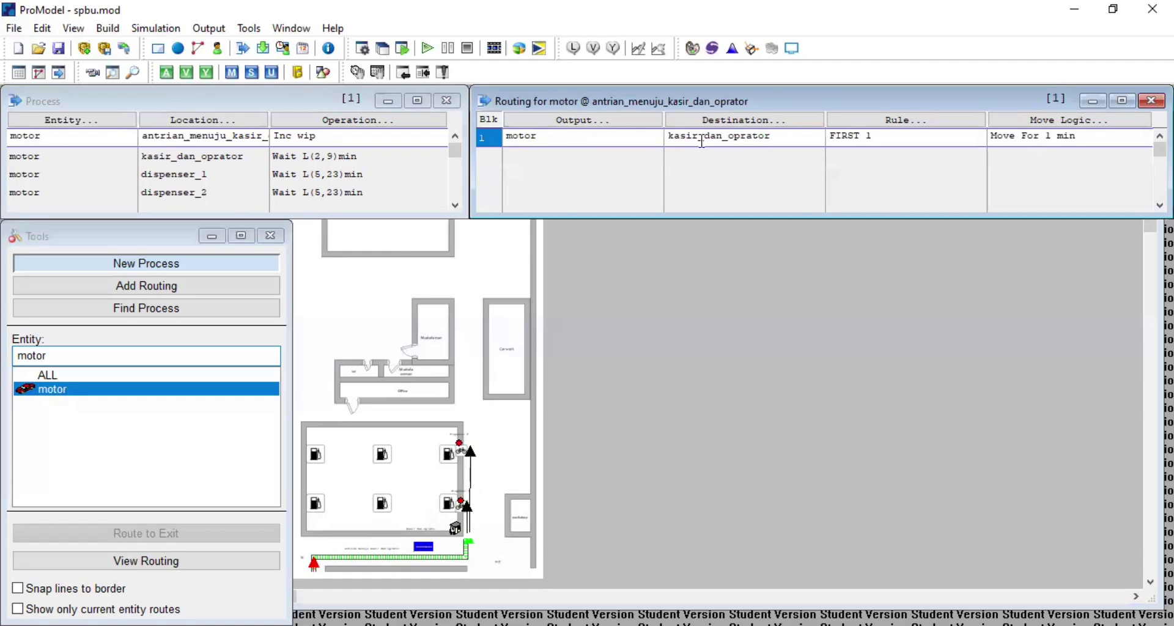
Step: Review the operation and routing of motor at kasir_dan_oprator, dispenser_1 and dispenser_2
click(234, 156)
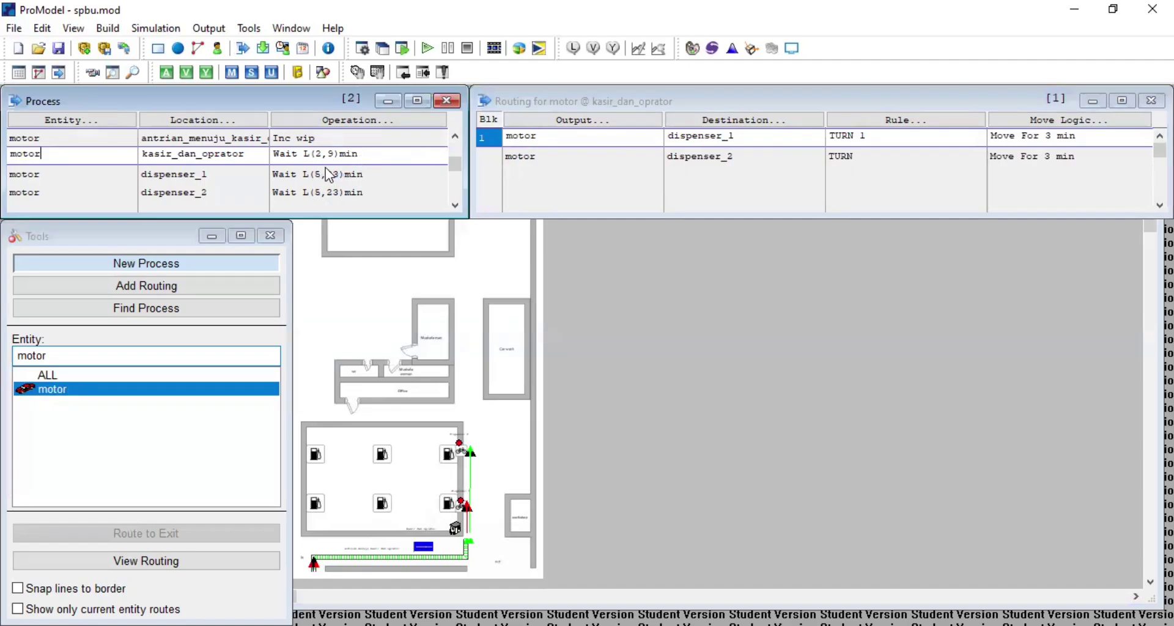
click(683, 146)
click(703, 153)
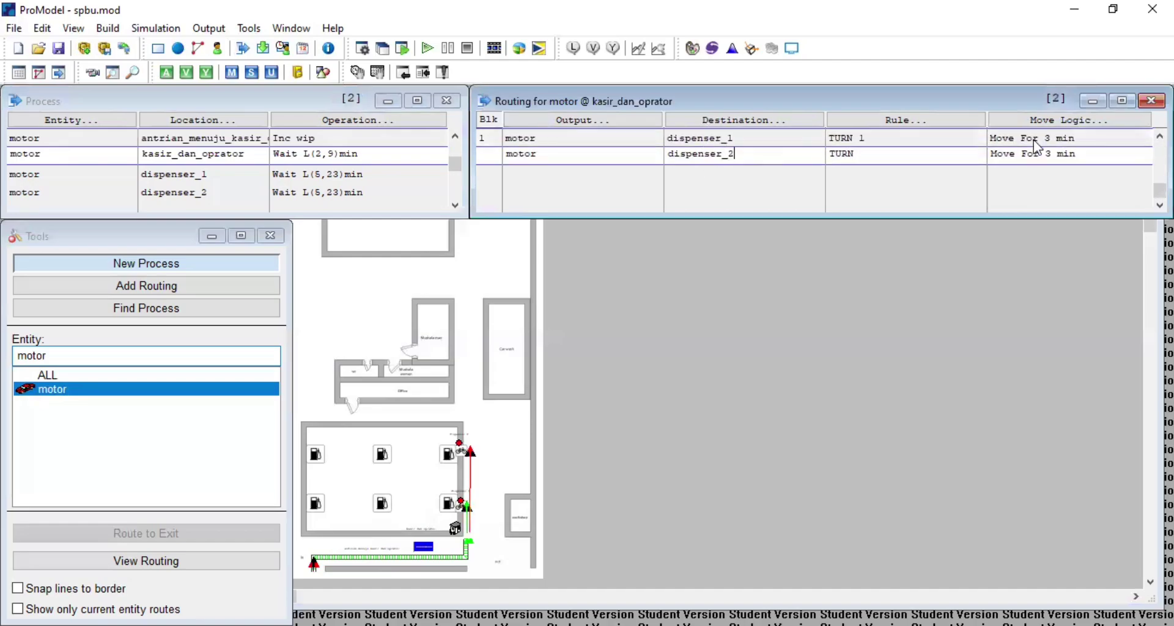
click(340, 173)
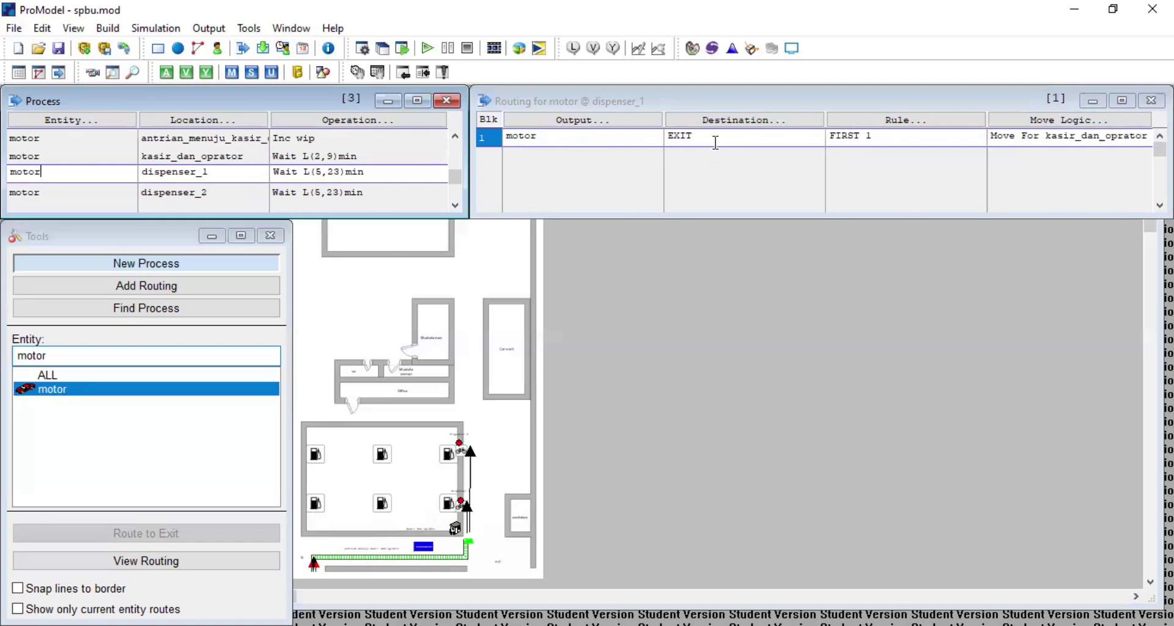
click(329, 192)
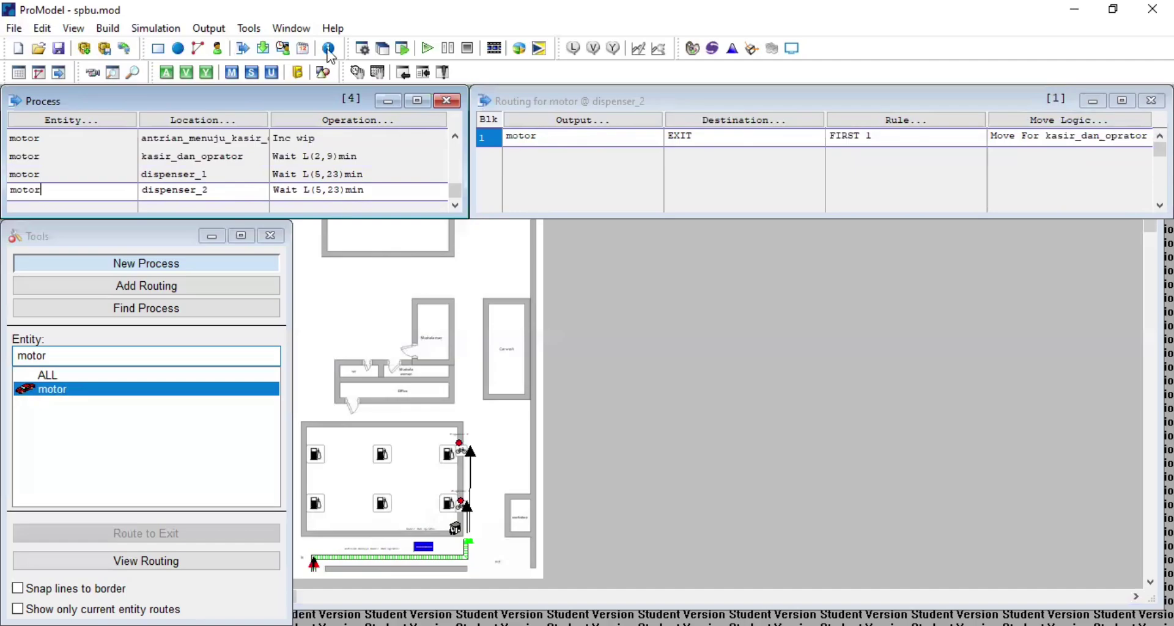
Step: Confirm the simulation options with the clock precision unit set to Minute and run the simulation
click(156, 28)
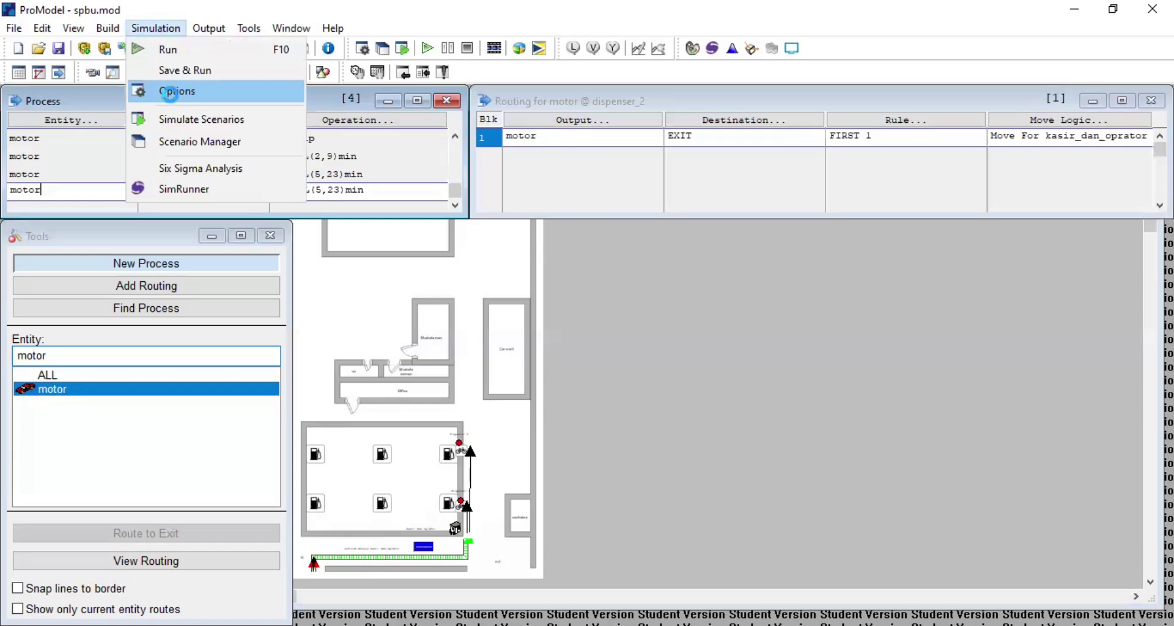
click(171, 91)
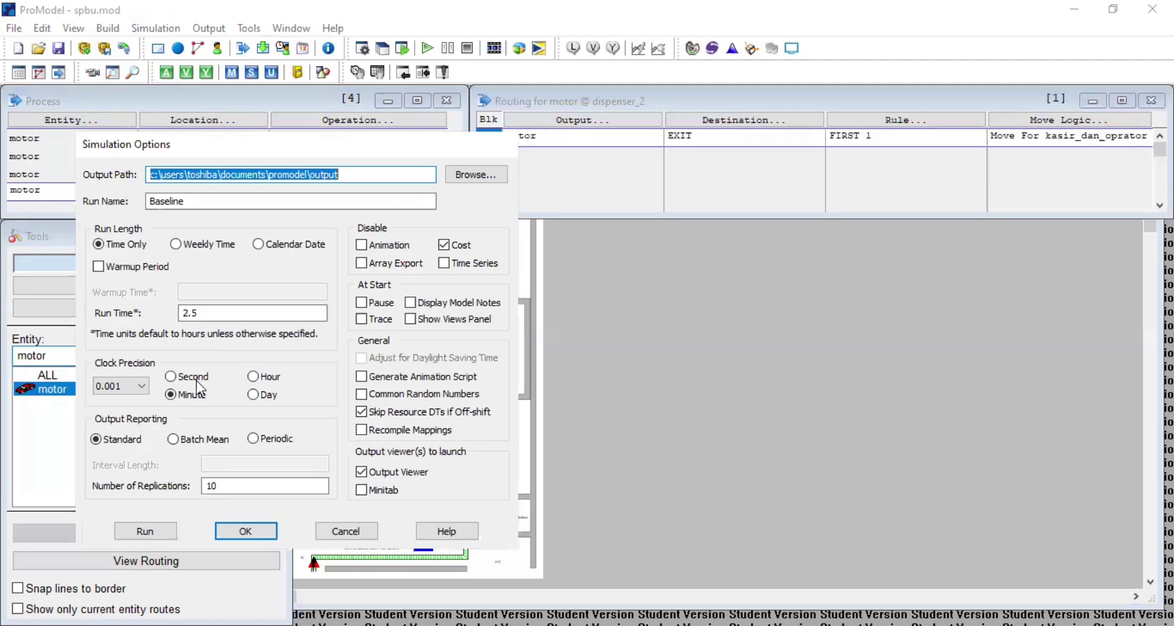
click(254, 378)
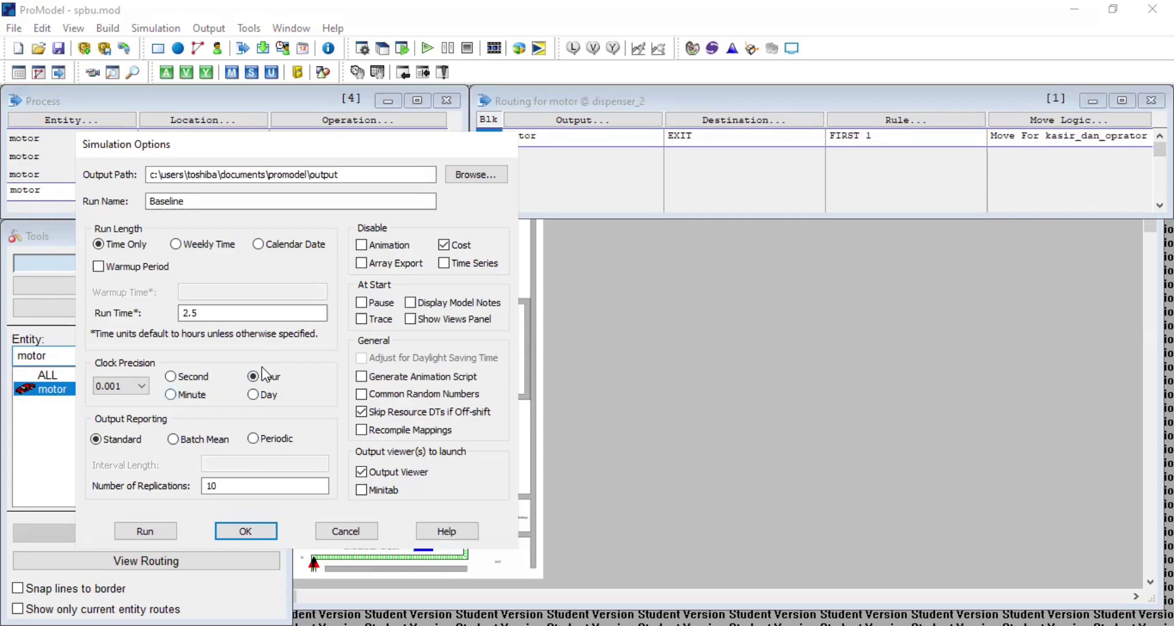
click(190, 395)
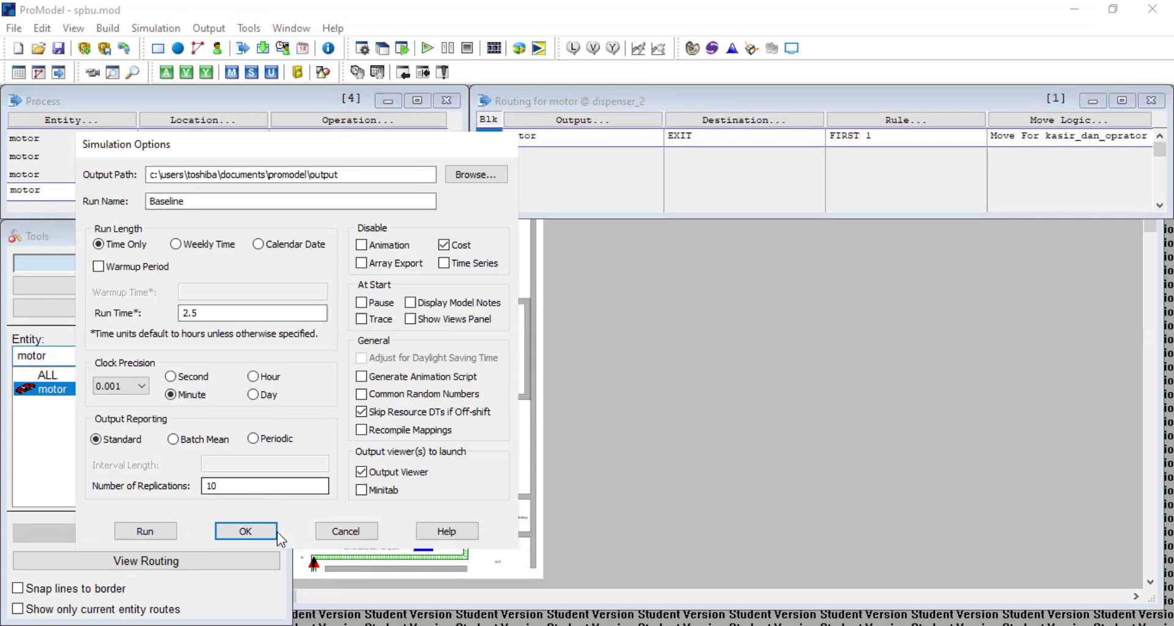
click(246, 531)
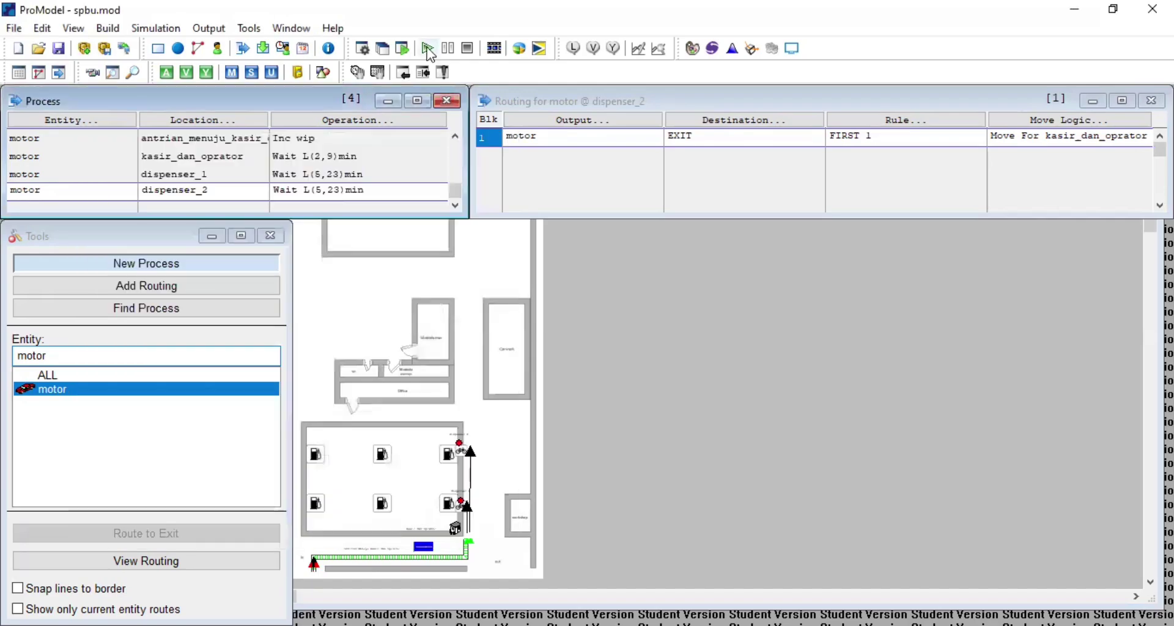
click(428, 49)
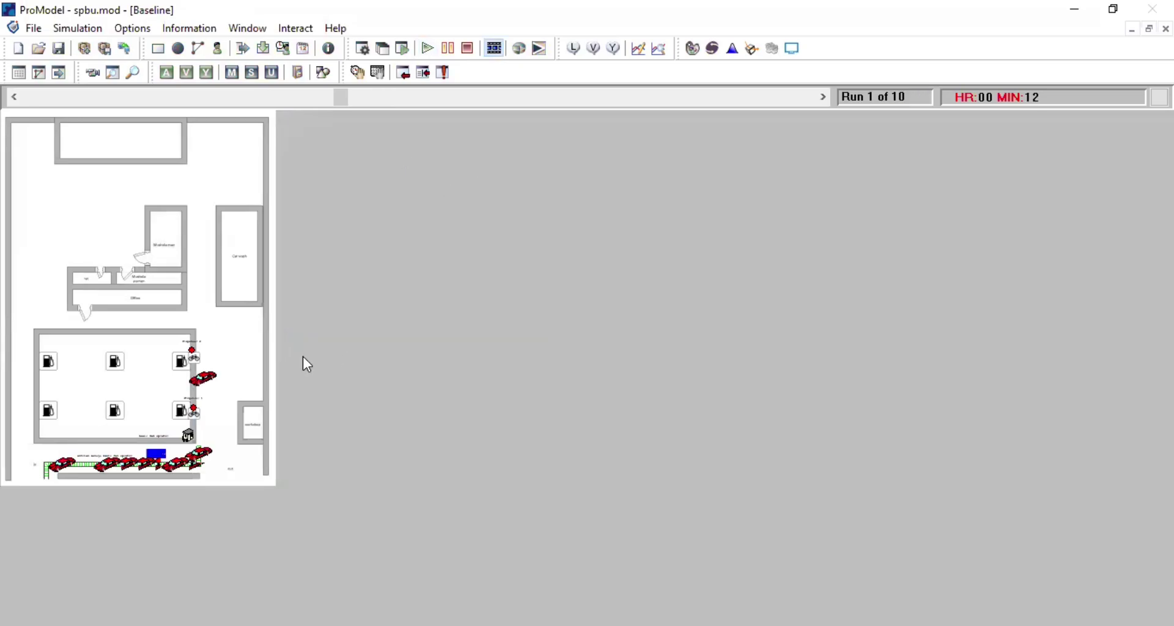
Step: End the running simulation and enlarge the layout around the dispensers, cashier booth and motorcycle queue
click(474, 50)
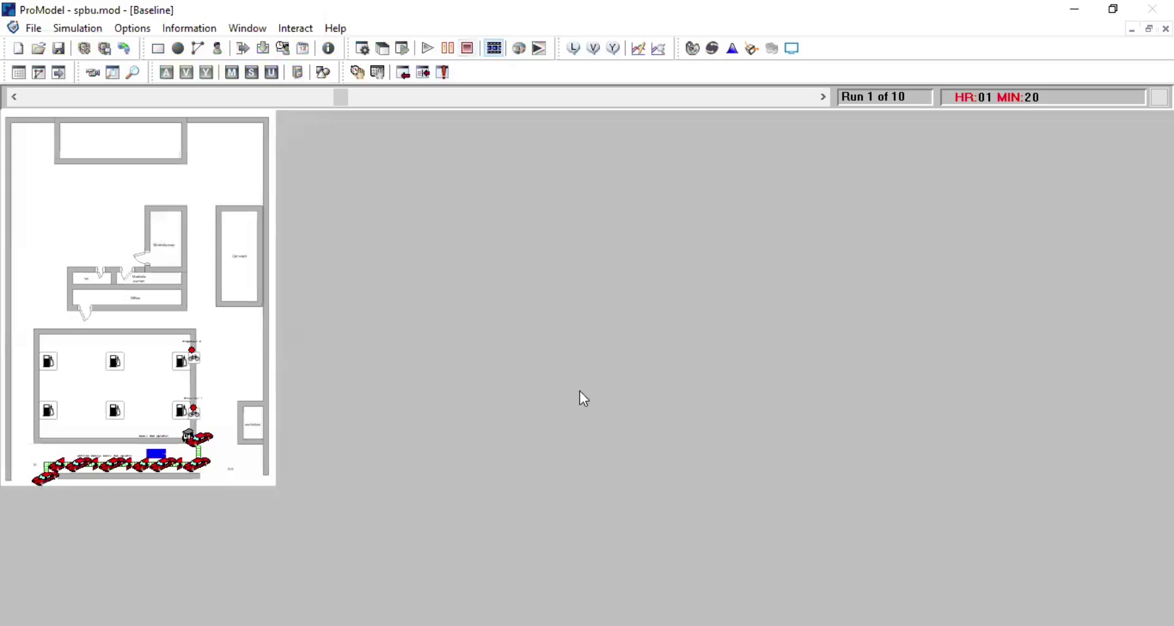
click(585, 380)
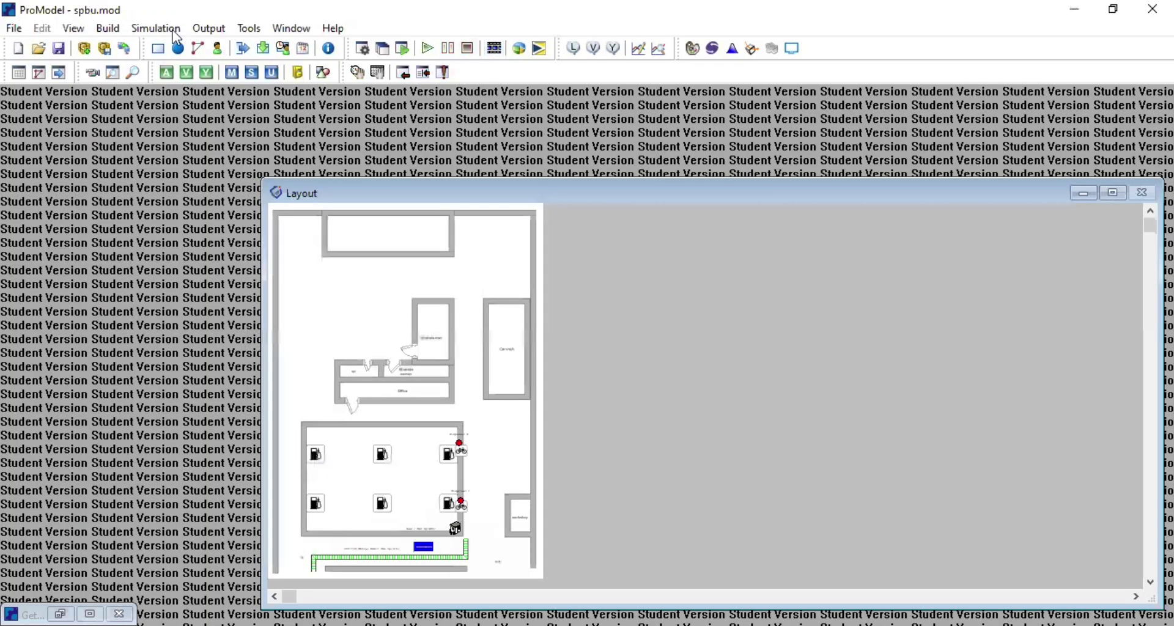
click(74, 28)
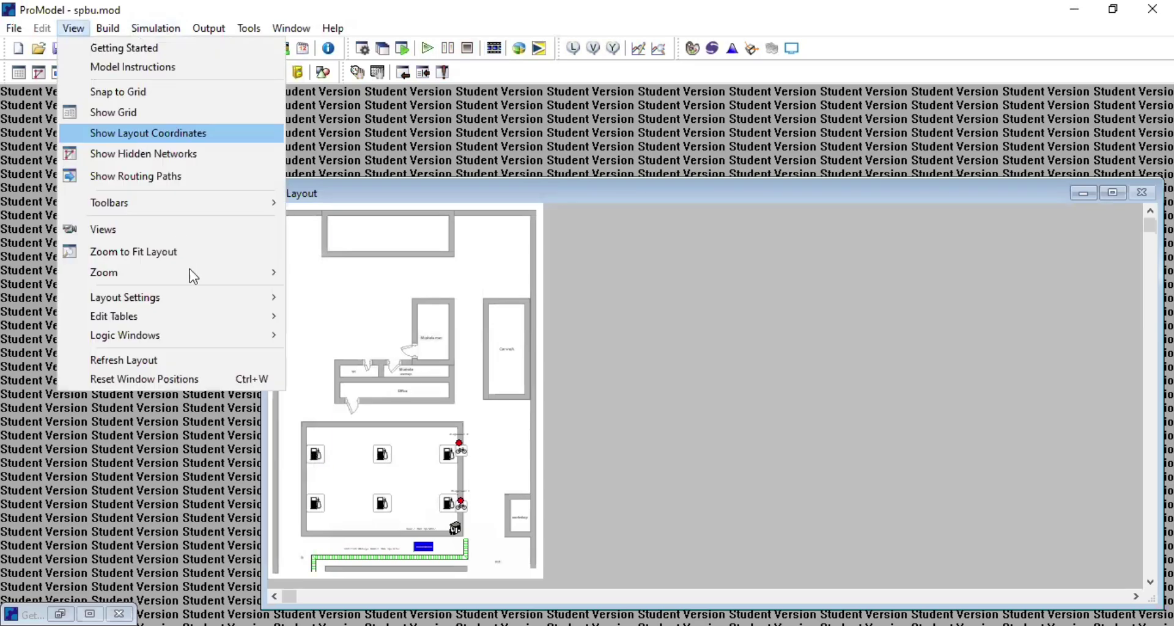
click(323, 292)
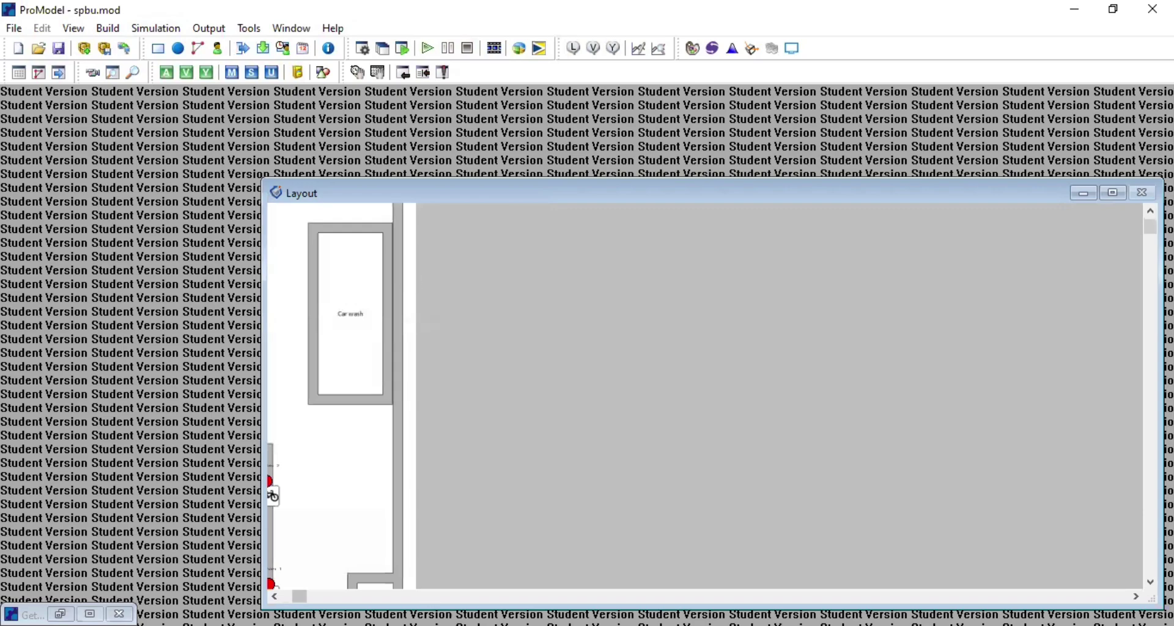
drag(299, 596, 289, 596)
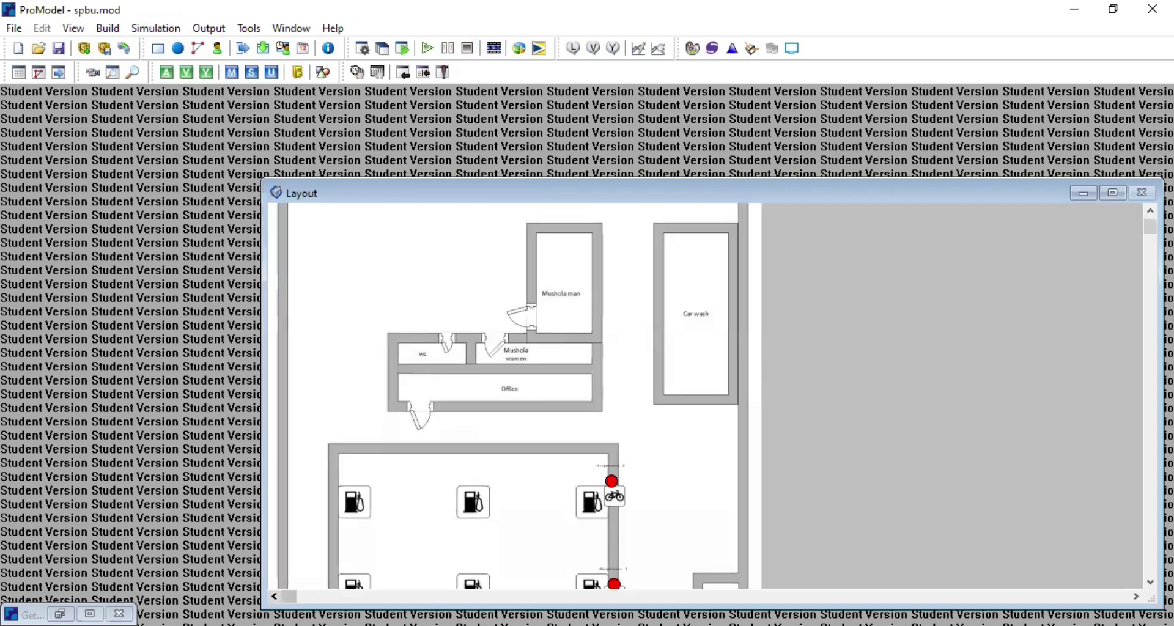
drag(1150, 227, 1090, 226)
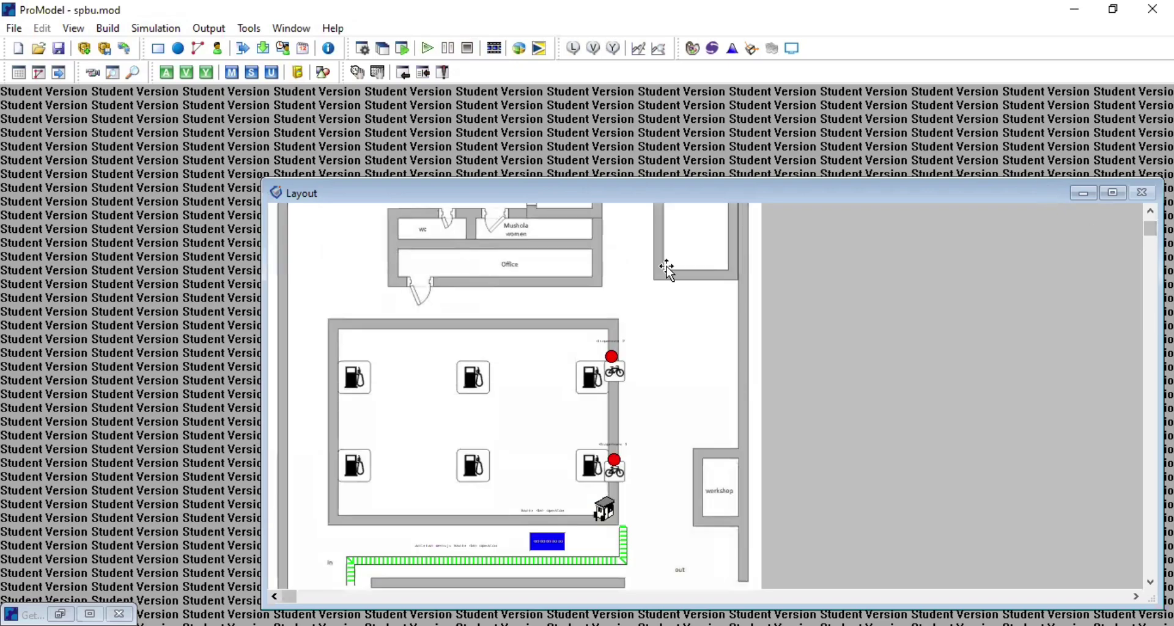
drag(1041, 181, 1042, 143)
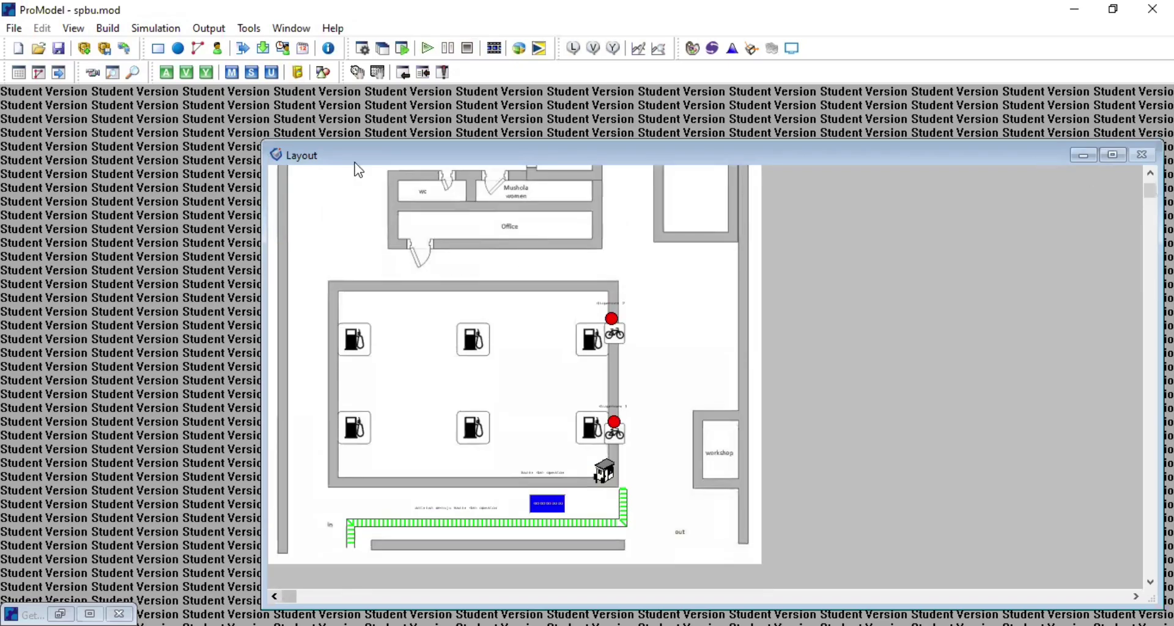
Step: Run the simulation again through all 10 replications at a higher animation speed and open its results
click(428, 48)
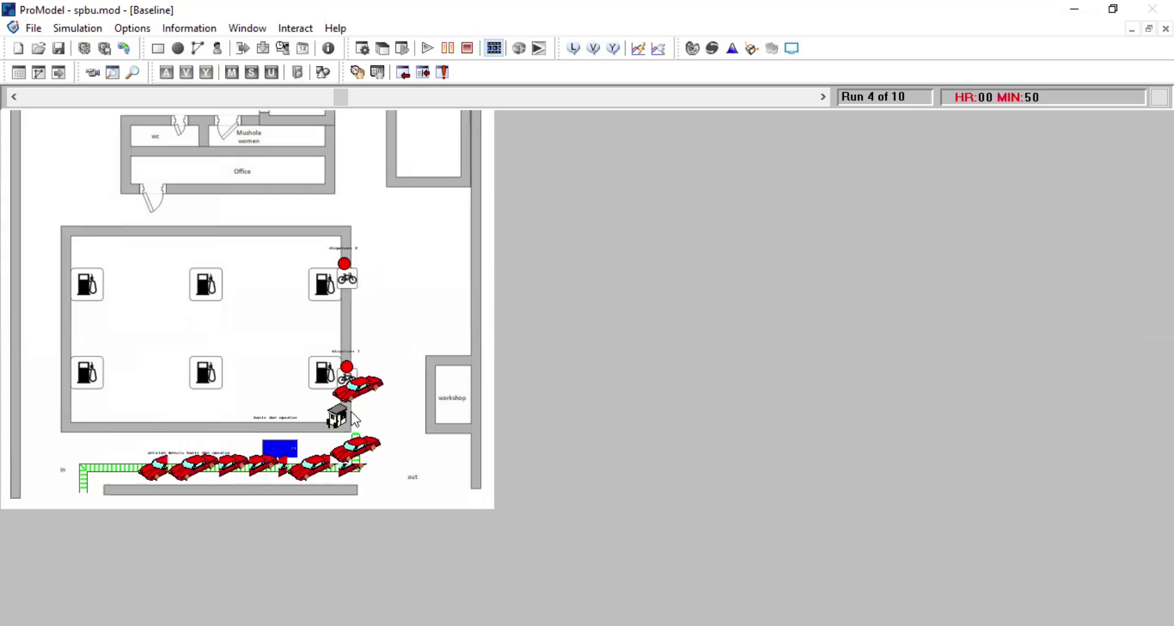
click(387, 101)
click(492, 101)
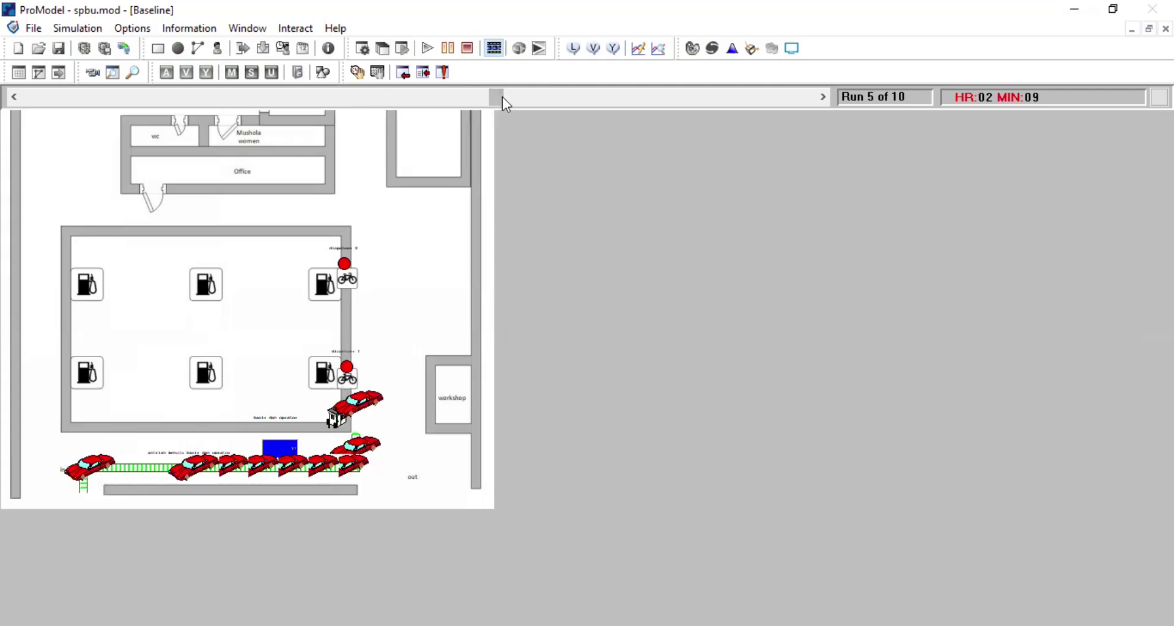
click(632, 94)
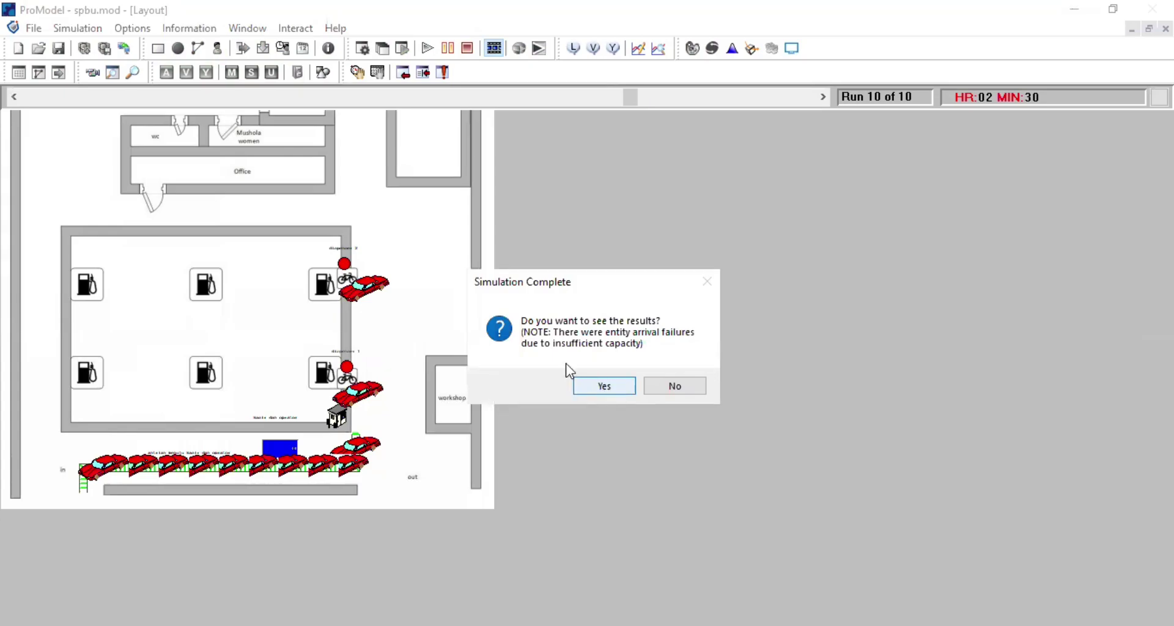
key(Return)
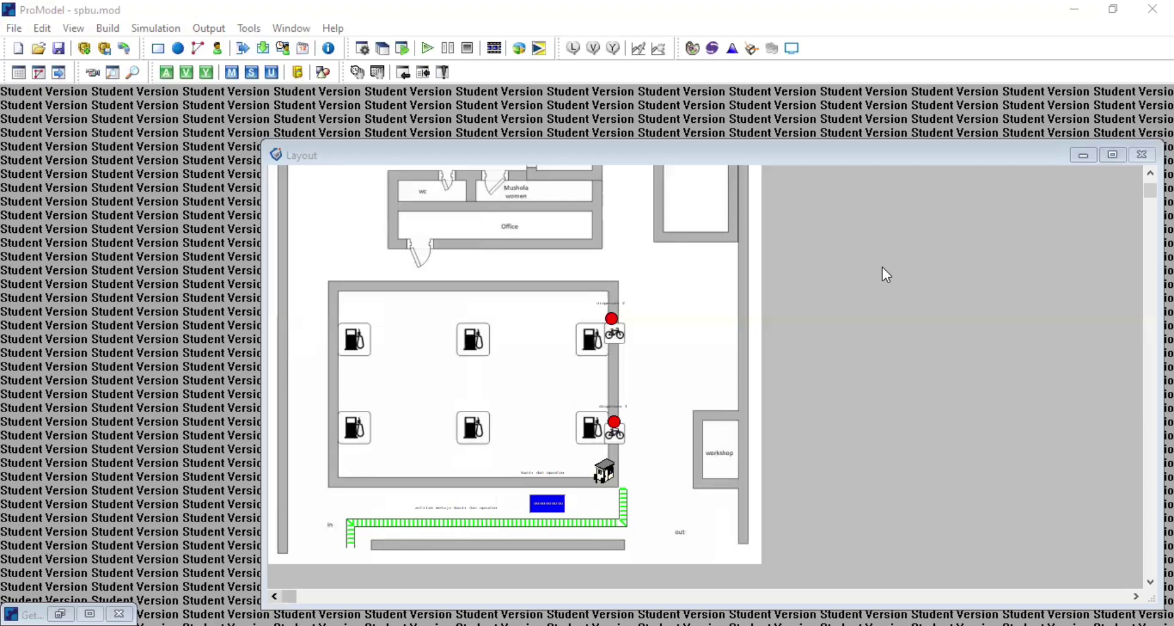
Step: Open the Processing tables for motor and launch the Stat::Fit tool
click(228, 277)
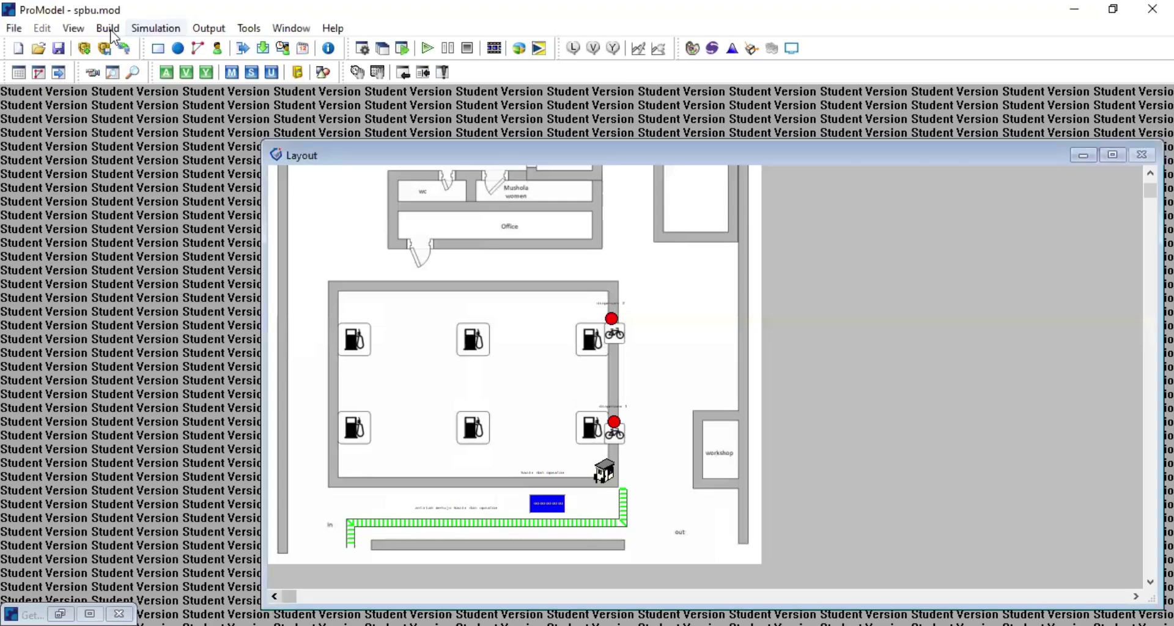
key(alt+b)
click(160, 149)
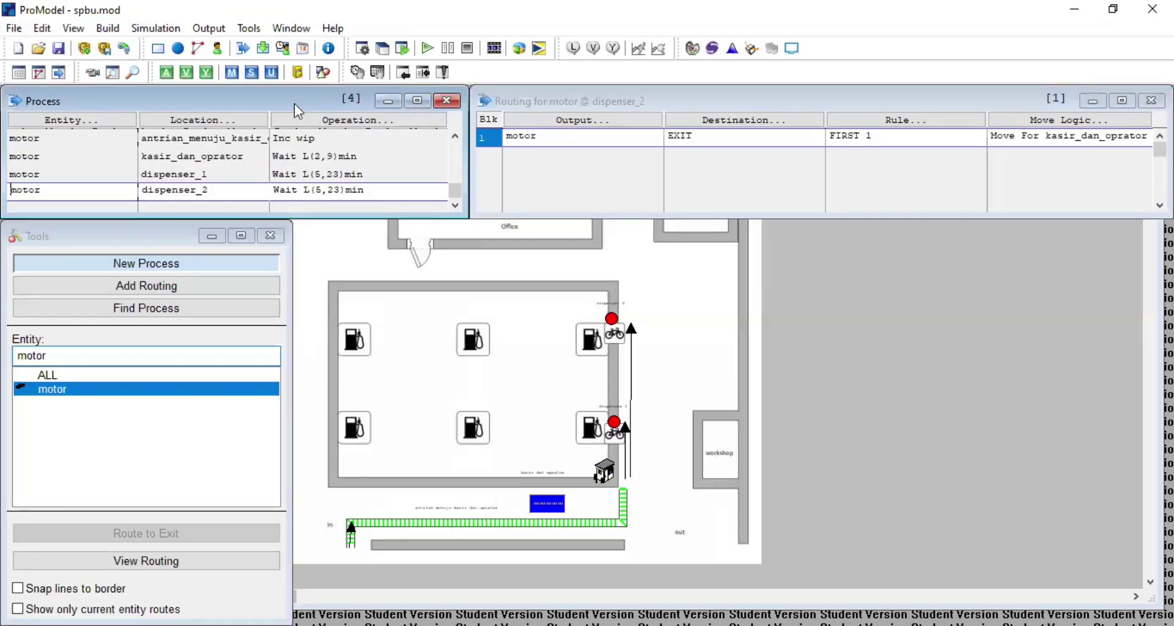
click(249, 29)
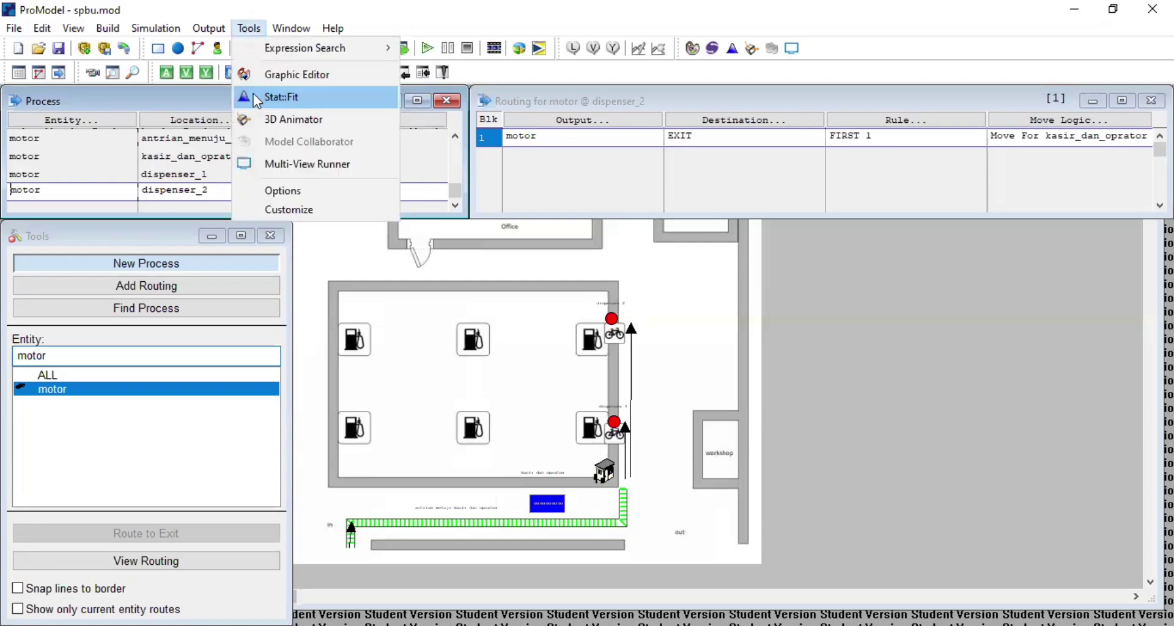
click(253, 96)
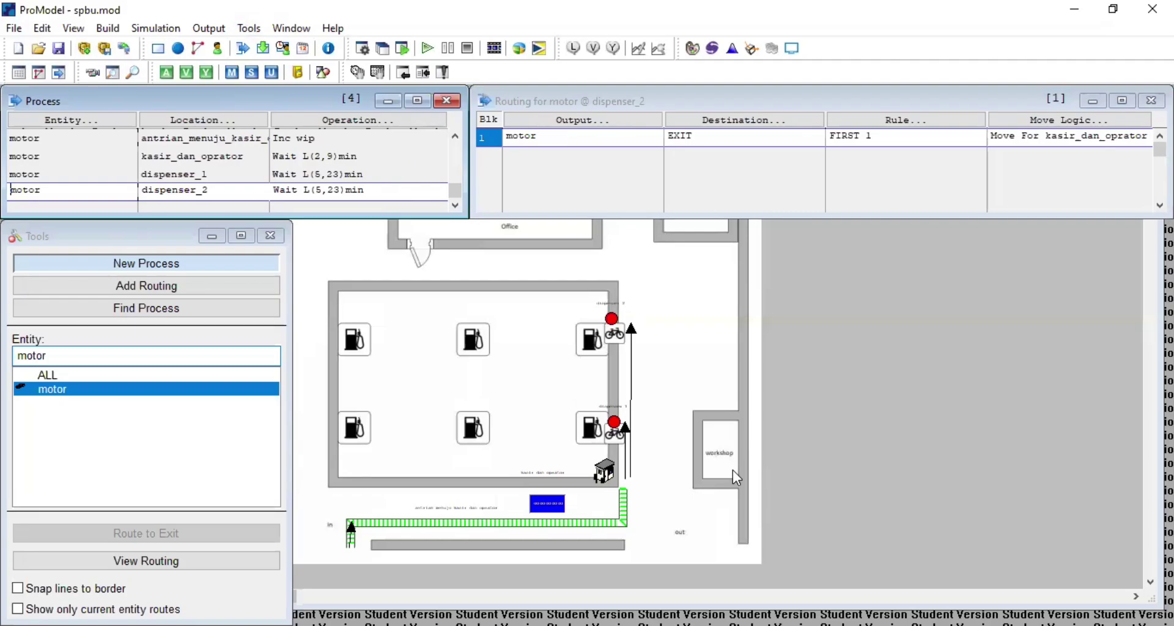
click(1016, 325)
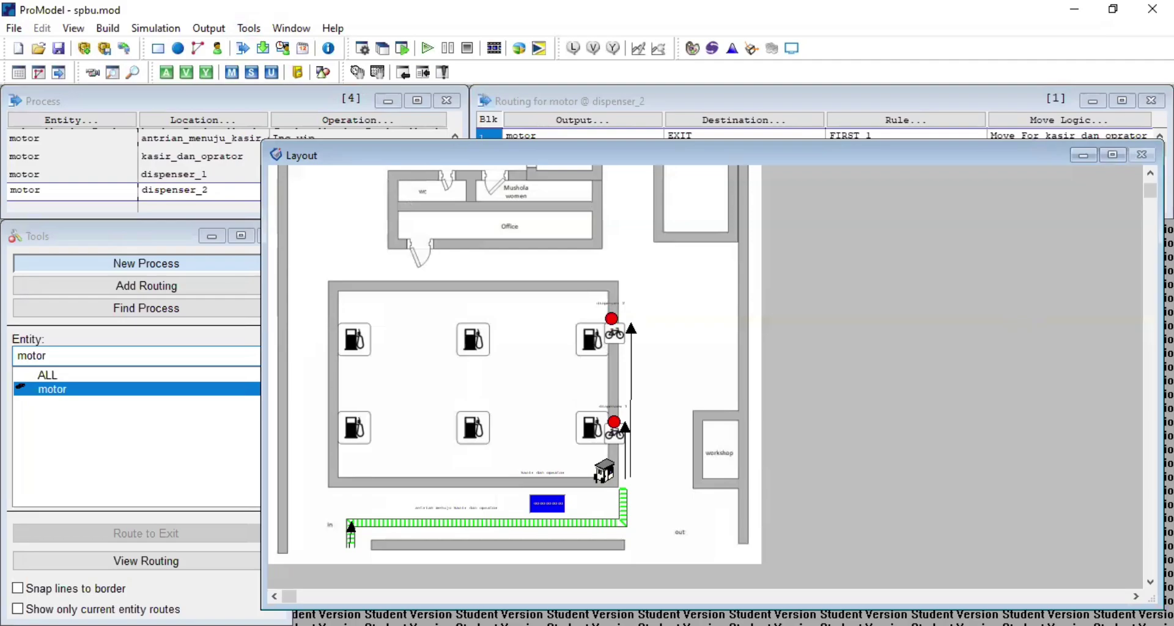
key(alt+Tab)
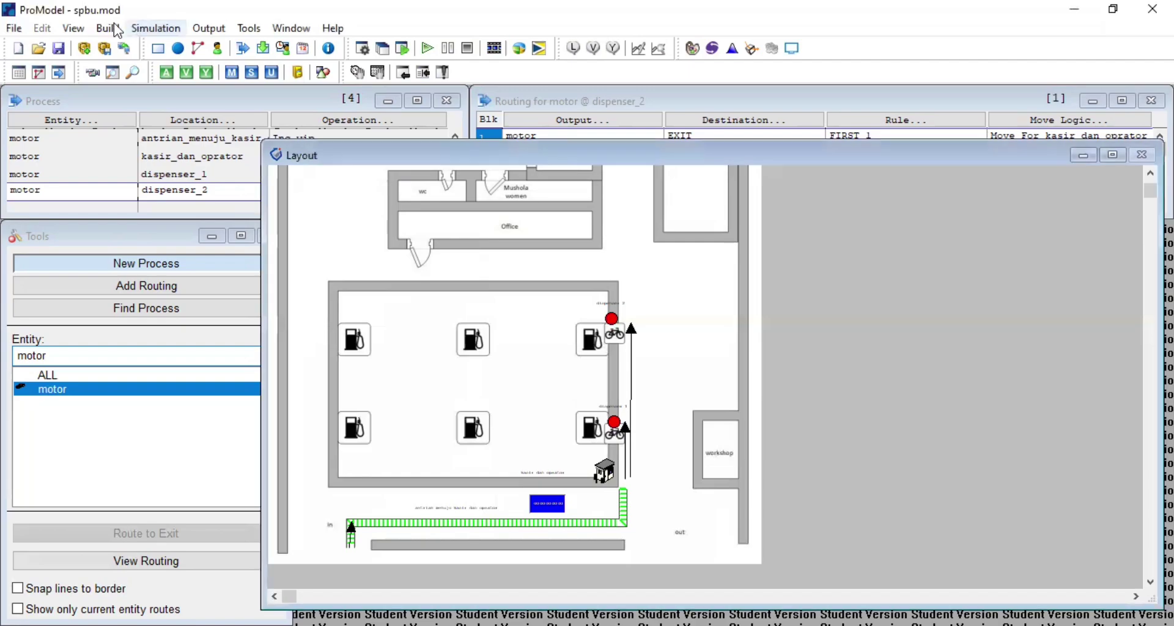
Step: Review the motor entity in the Entities table and its entry in the Arrivals table
click(178, 48)
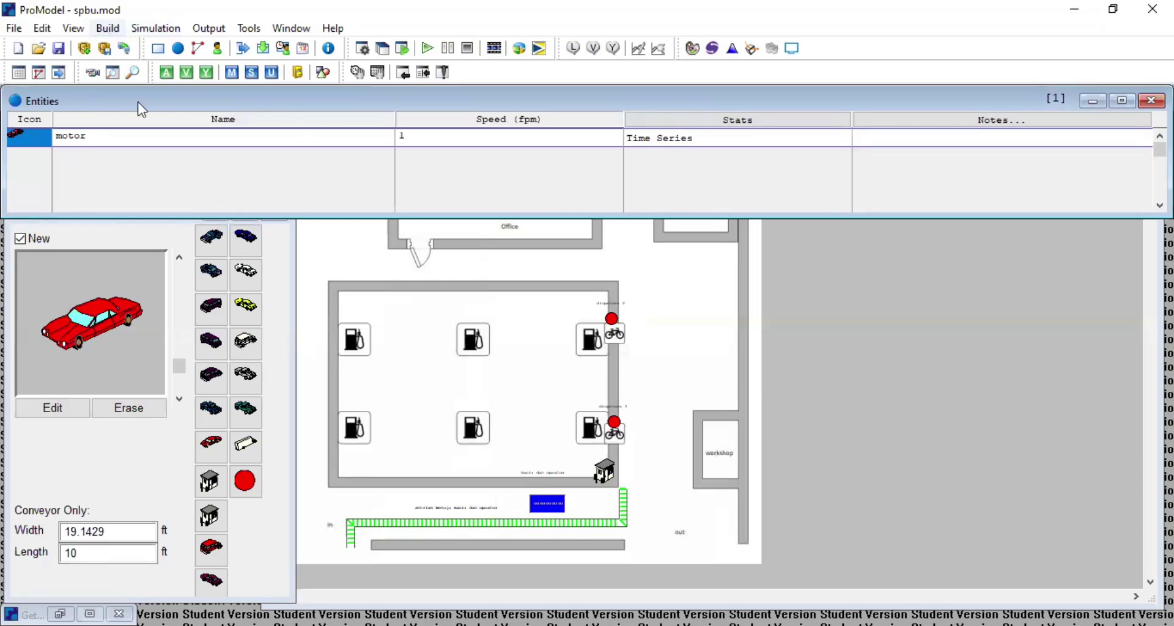
key(alt+b)
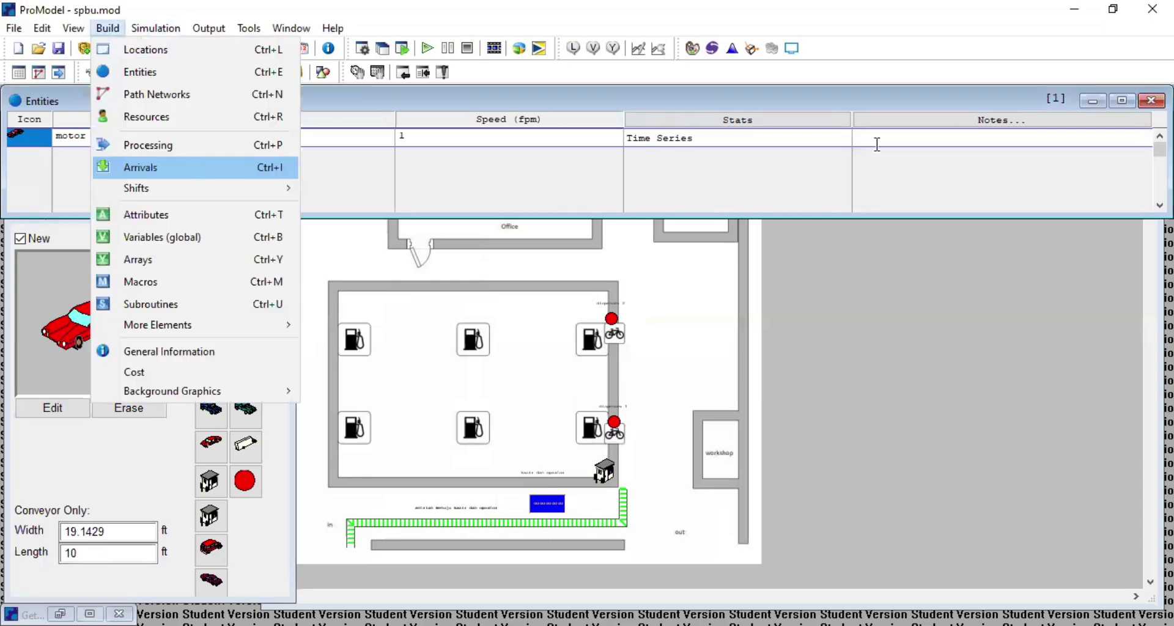
key(Return)
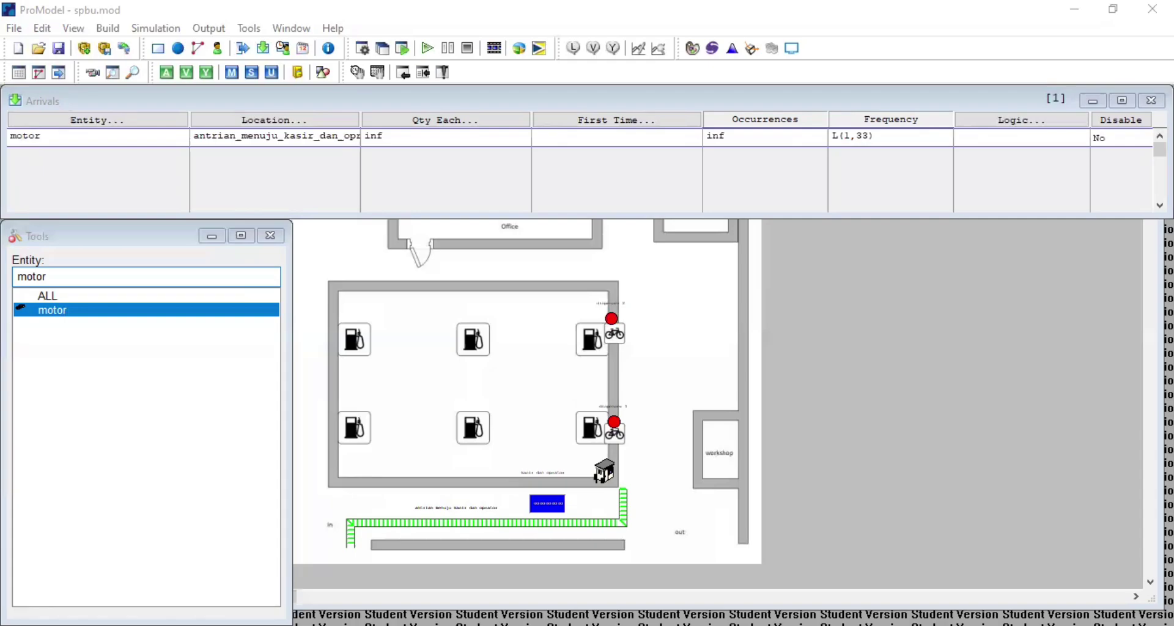
key(alt+Tab)
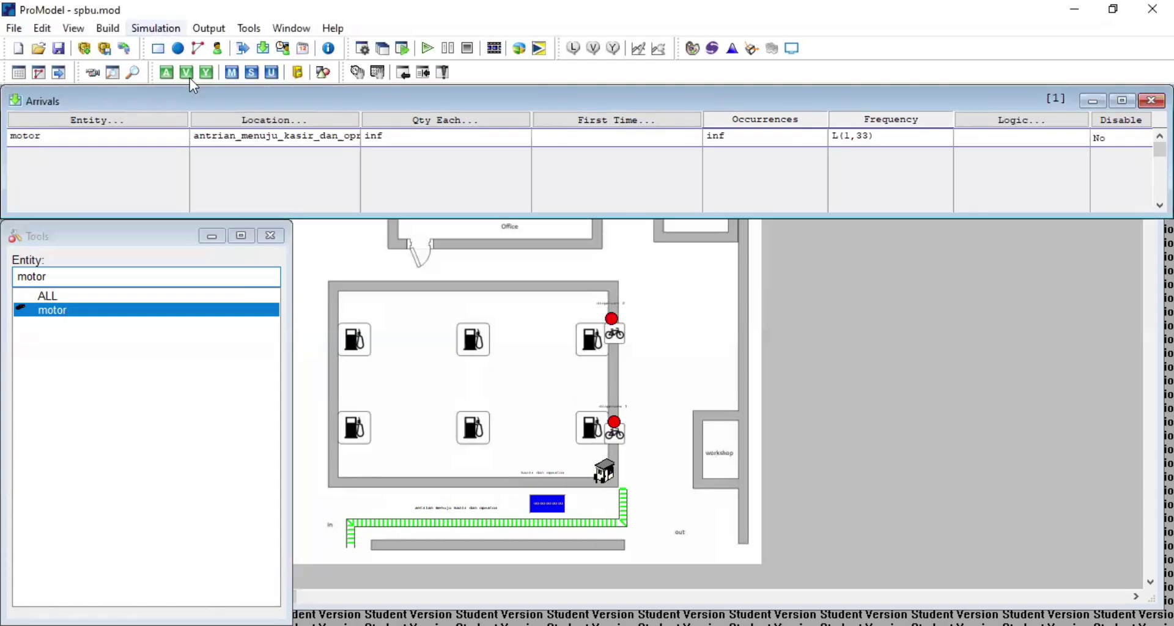
Step: Reopen the Processing tables and review the motor operation and routing at dispenser_2 and antrian_menuju_kasir_dan_oprator
click(136, 29)
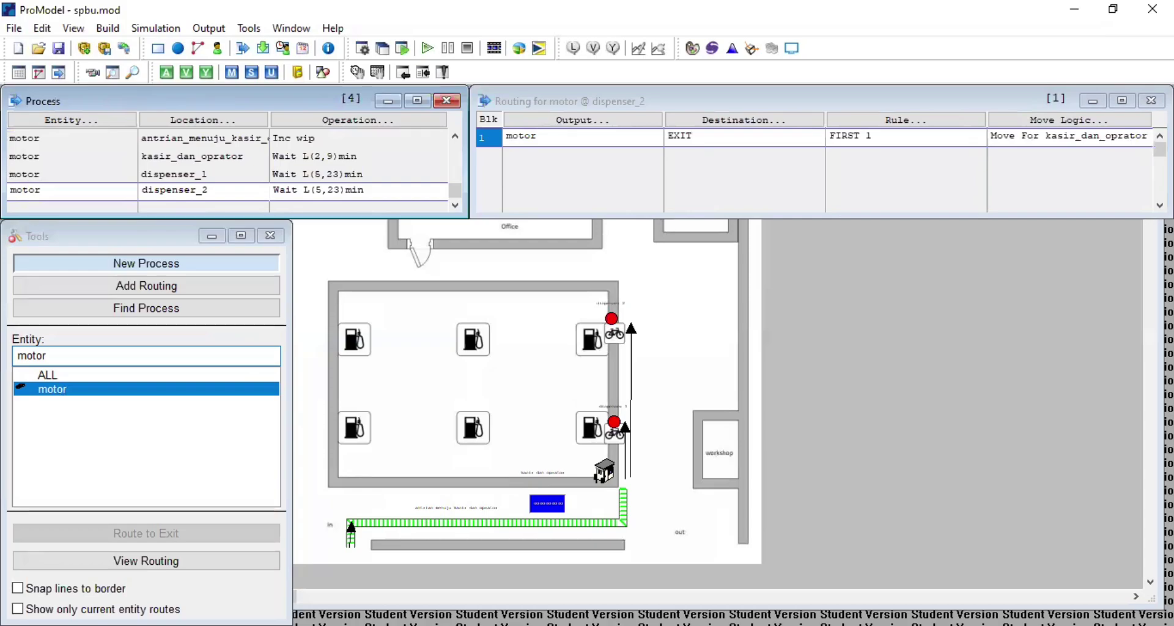
key(alt+Tab)
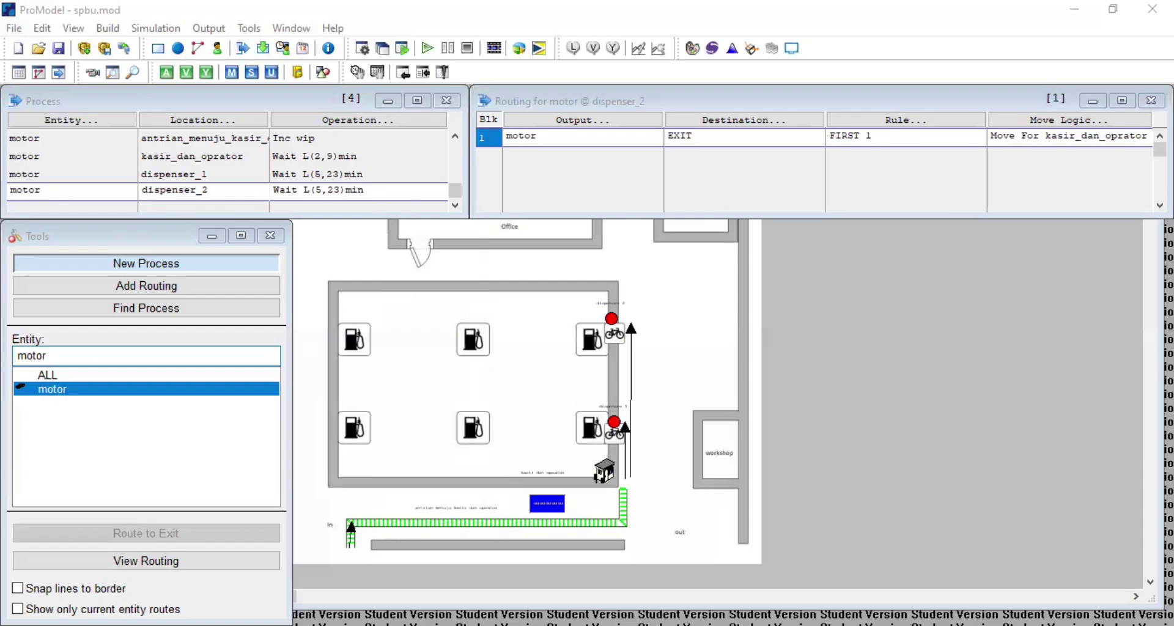
click(316, 164)
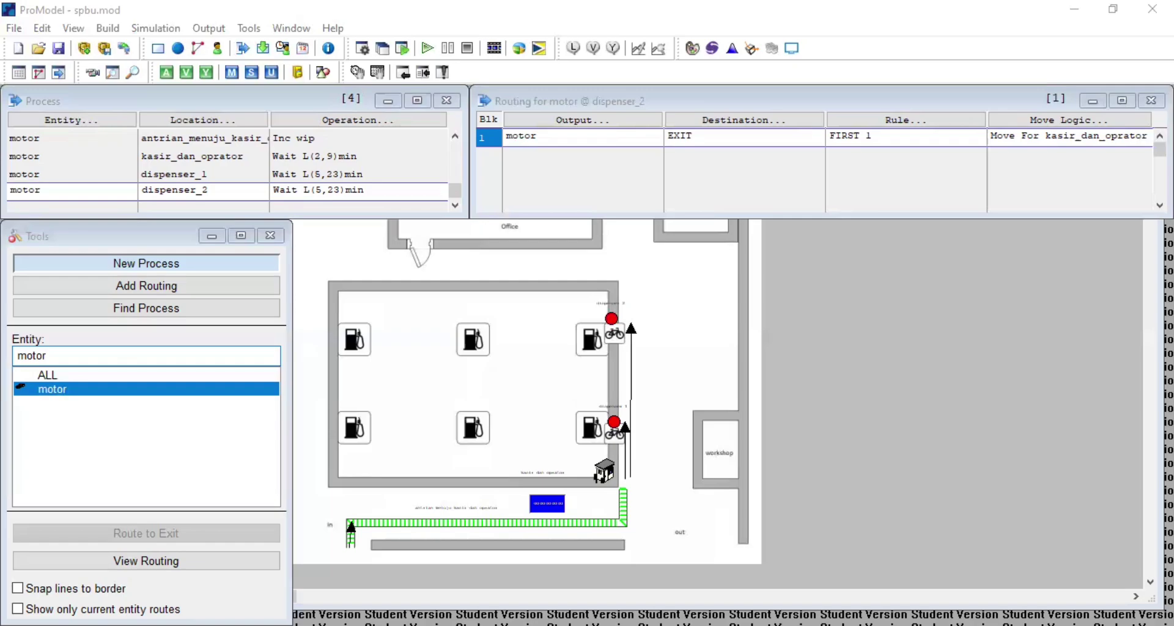
click(273, 188)
click(293, 189)
key(Up)
key(Up)
key(Up)
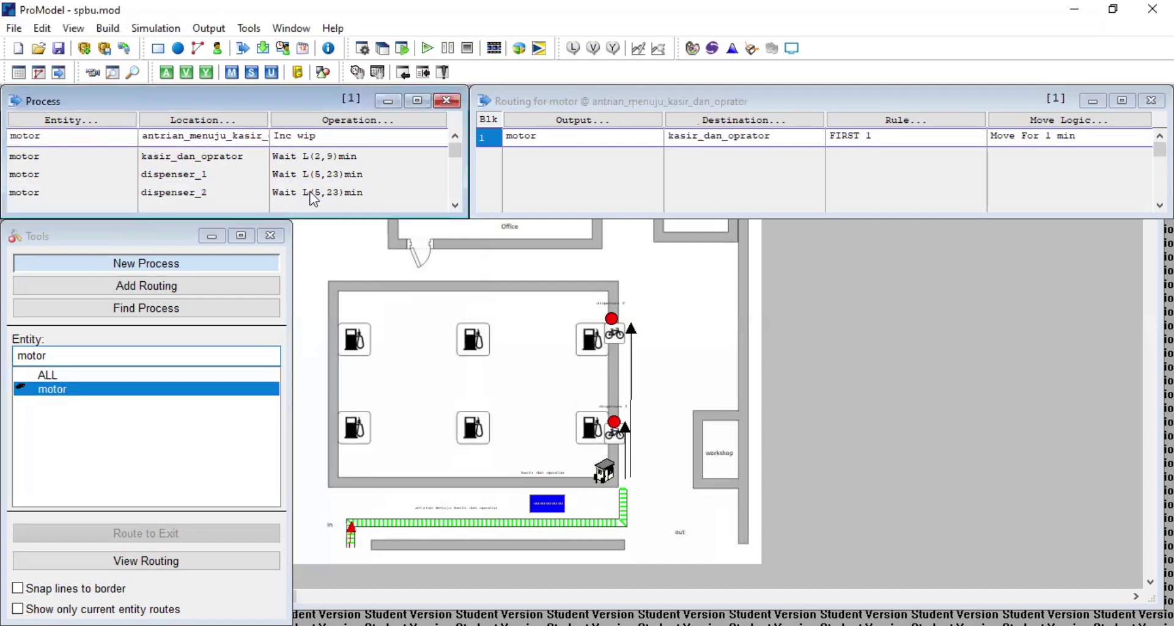
click(299, 190)
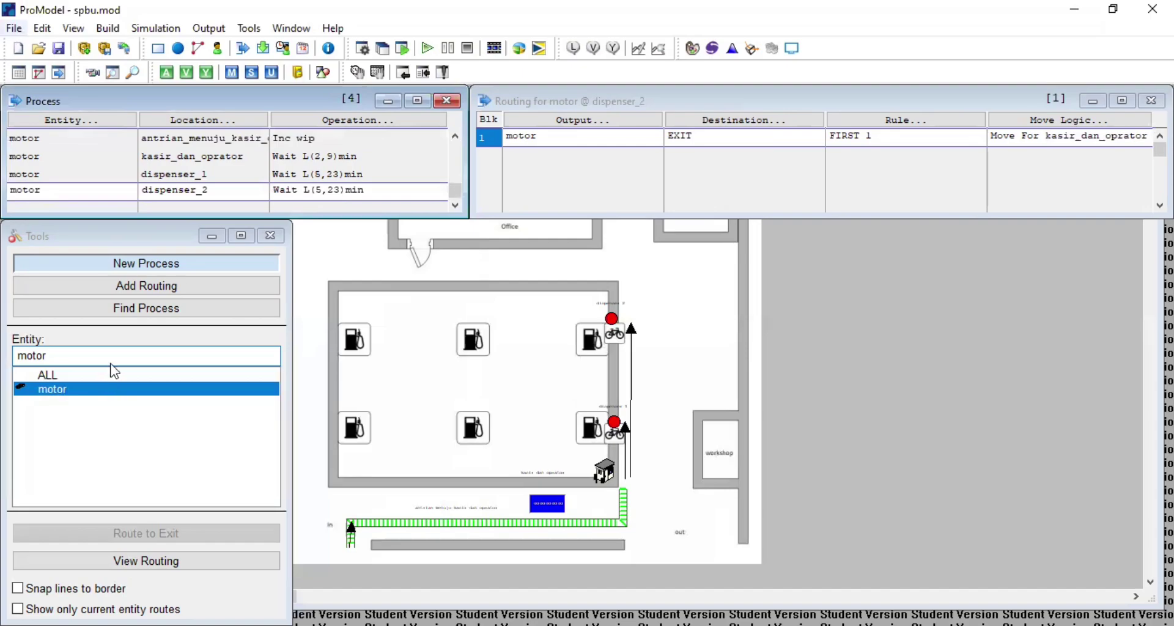
Step: Reopen the recent model D:\promodel\spbu.mod and show the motor process at kasir_dan_oprator
key(alt+f)
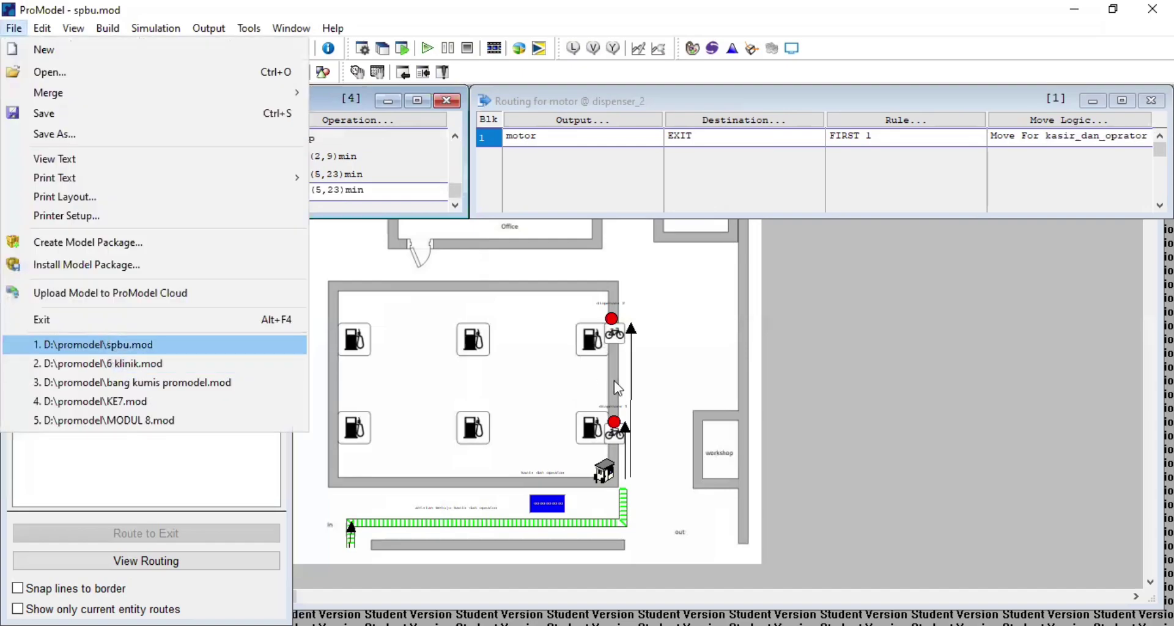
key(Return)
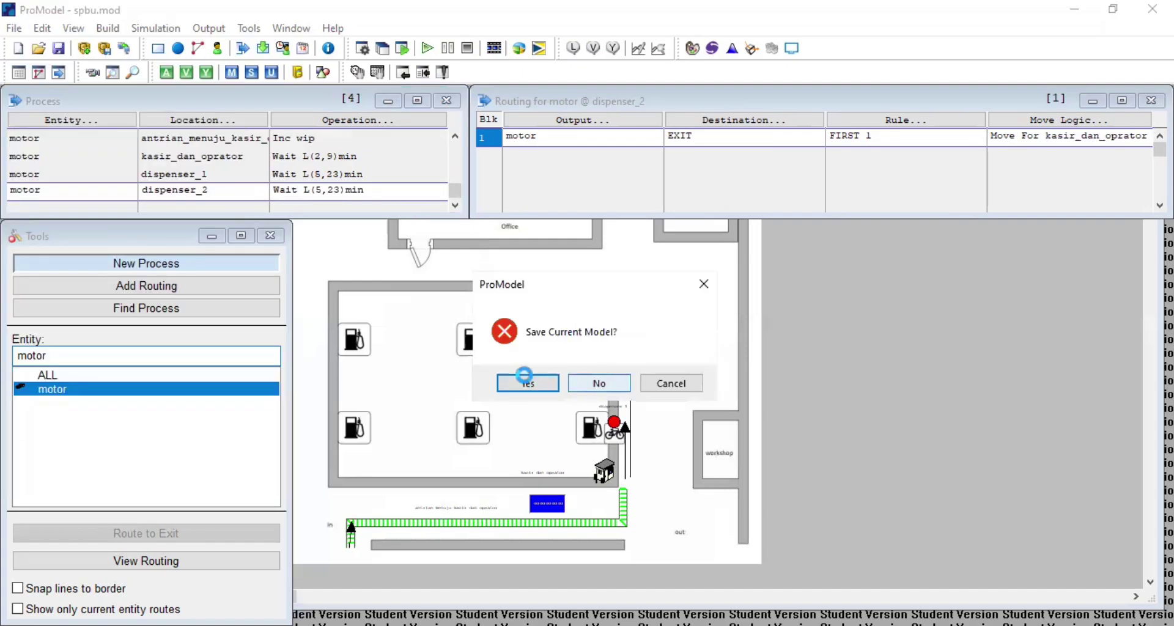
click(523, 380)
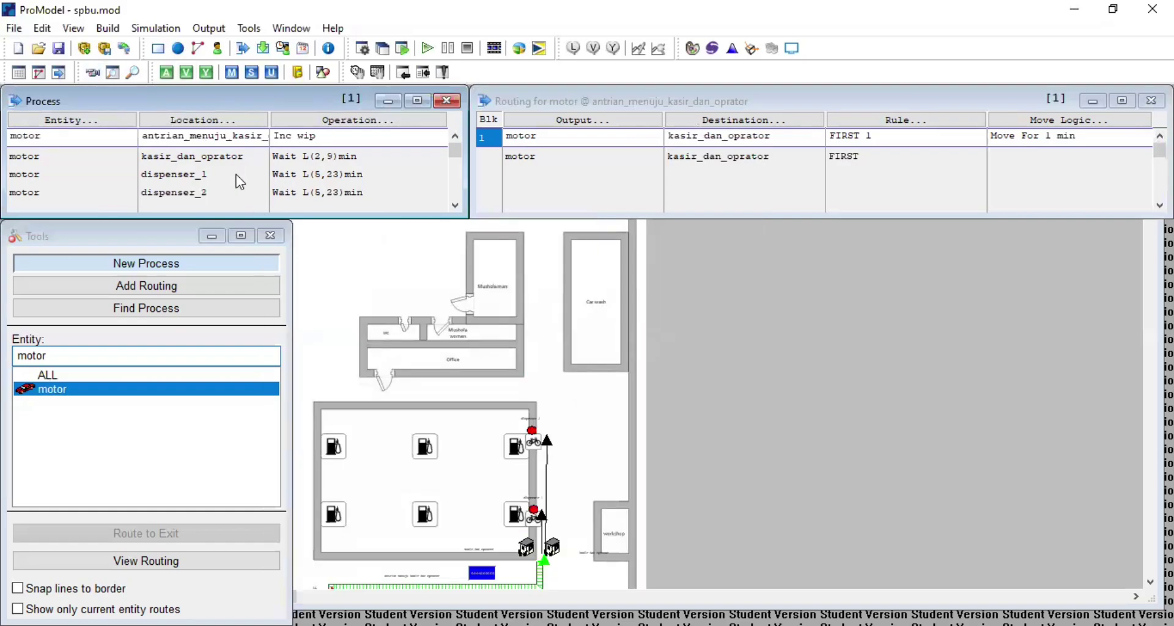
key(Down)
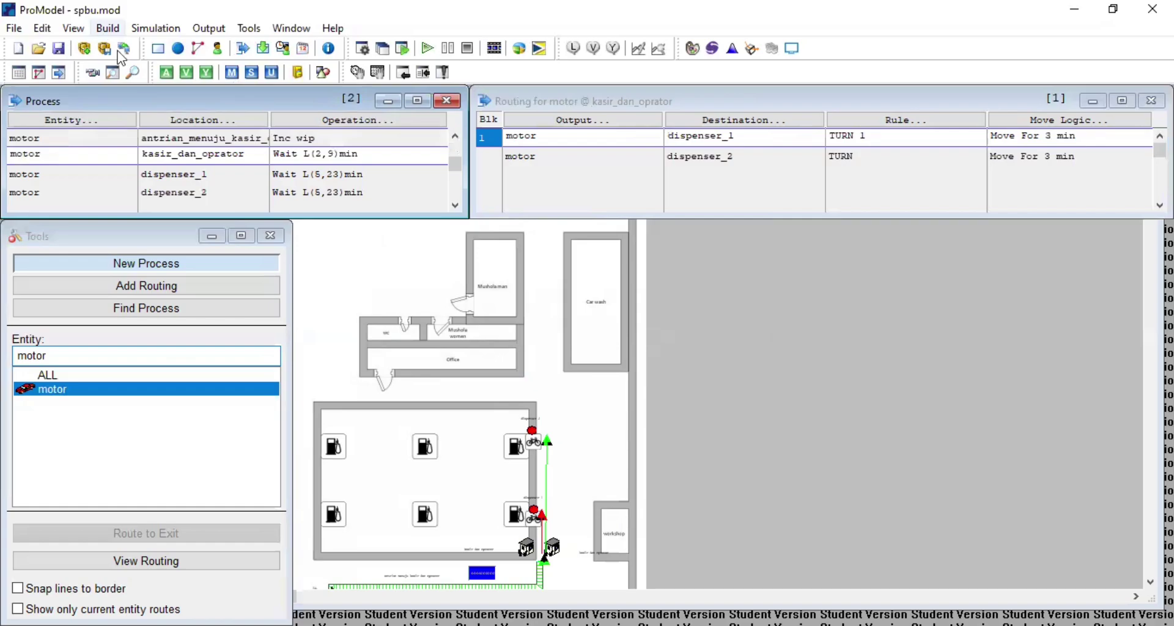
Step: Open the Locations table and go through the entries from kasir_dan_oprator to dispenser_1
key(alt+b)
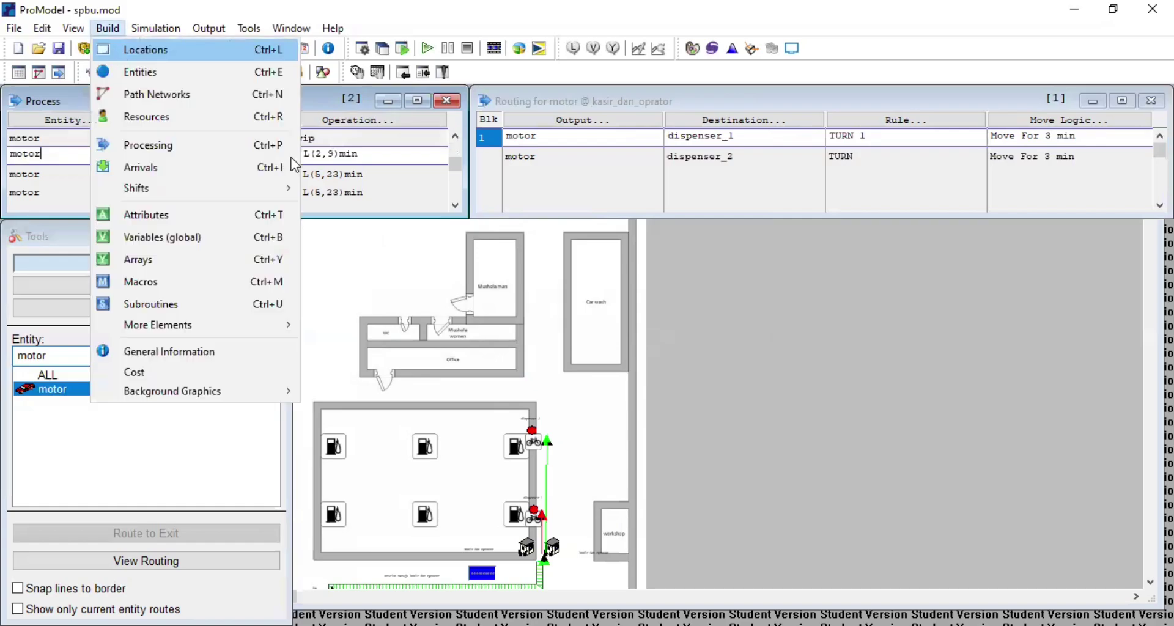
key(Return)
click(262, 155)
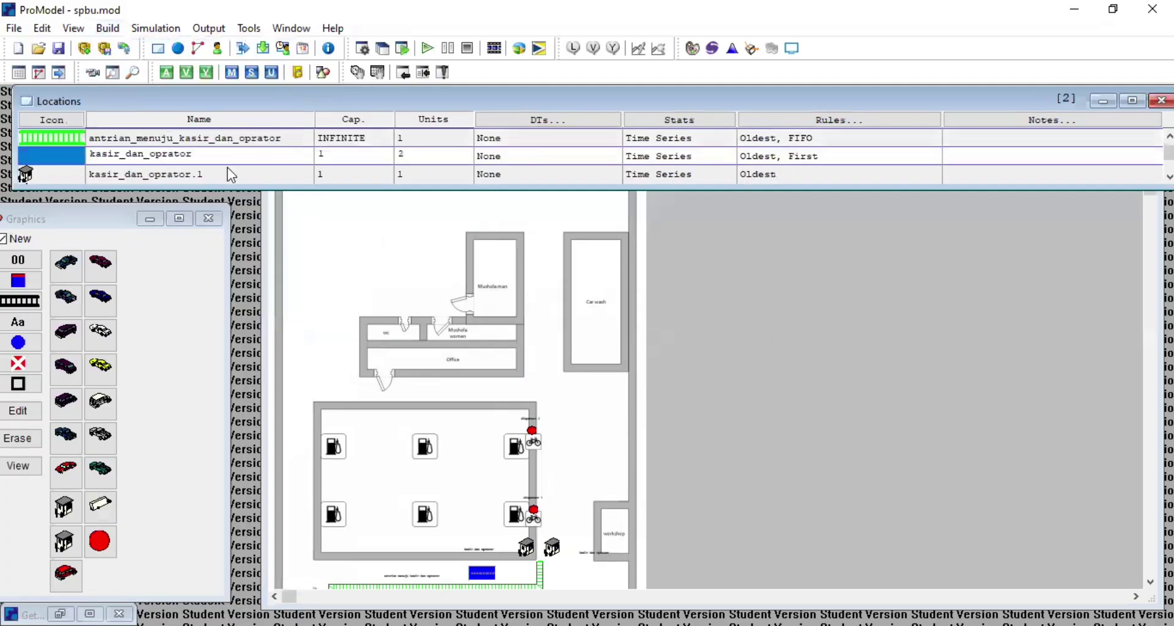
key(Down)
key(Down)
key(Down)
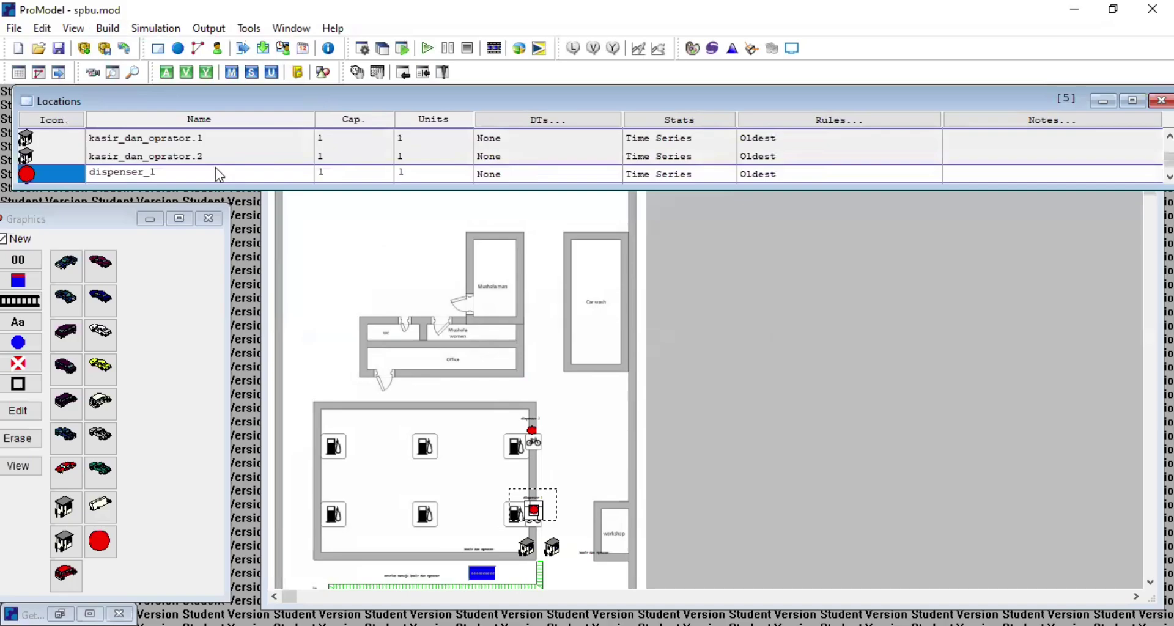
Step: Examine the units of the kasir_dan_oprator location and its individual entries kasir_dan_oprator.1 and kasir_dan_oprator.2 in the layout
key(Up)
key(Up)
key(Up)
key(Down)
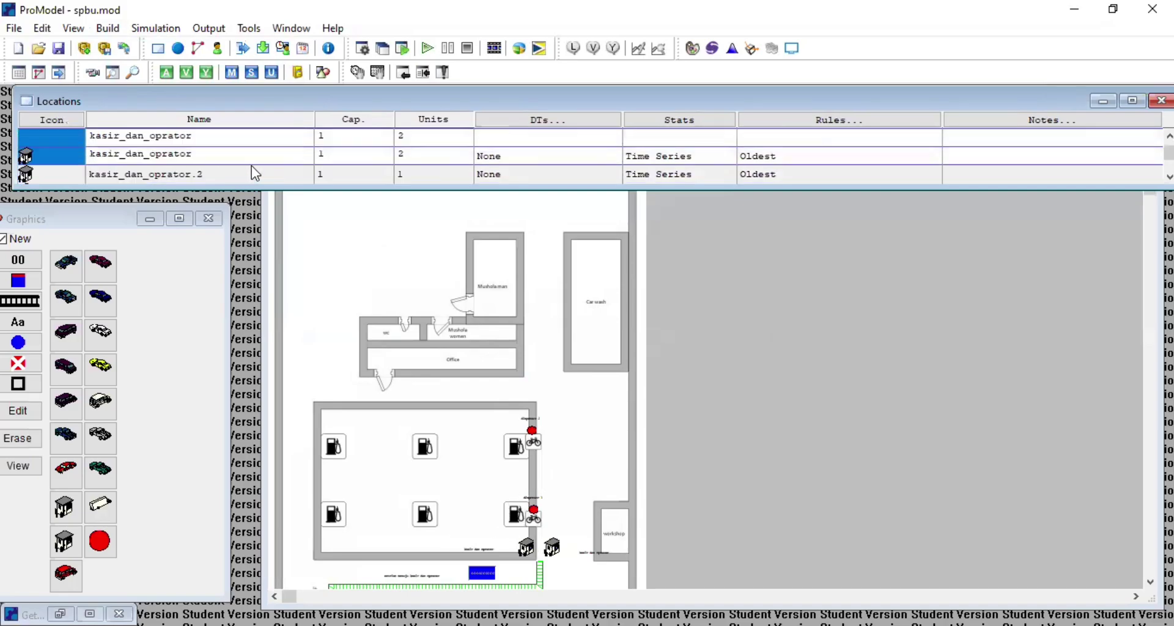
key(Up)
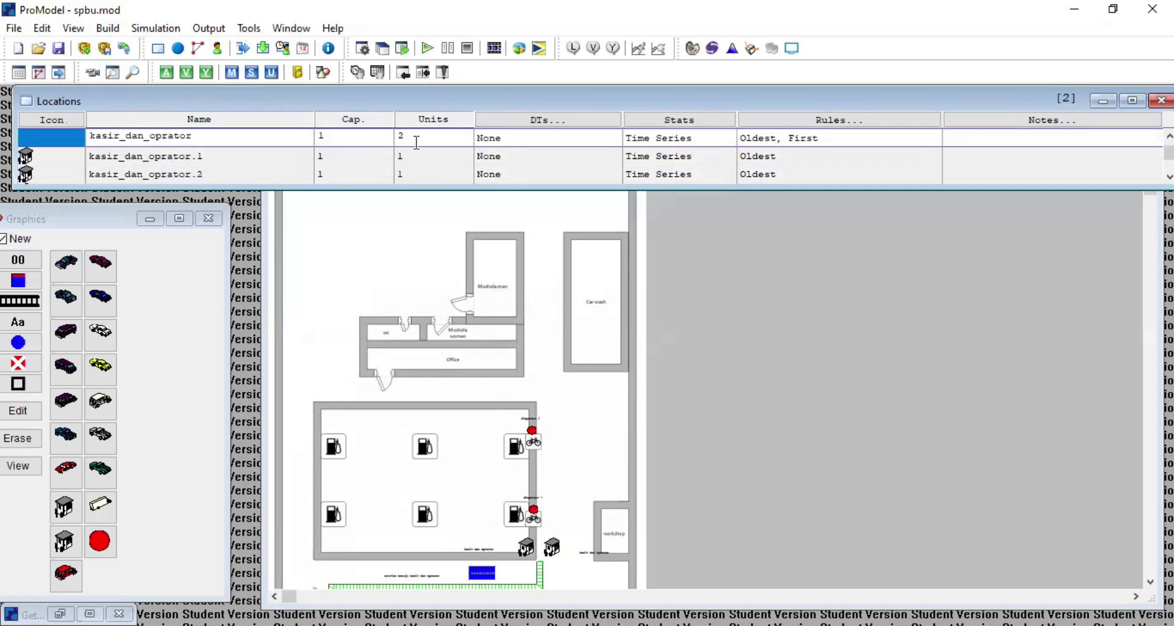
click(260, 157)
key(Down)
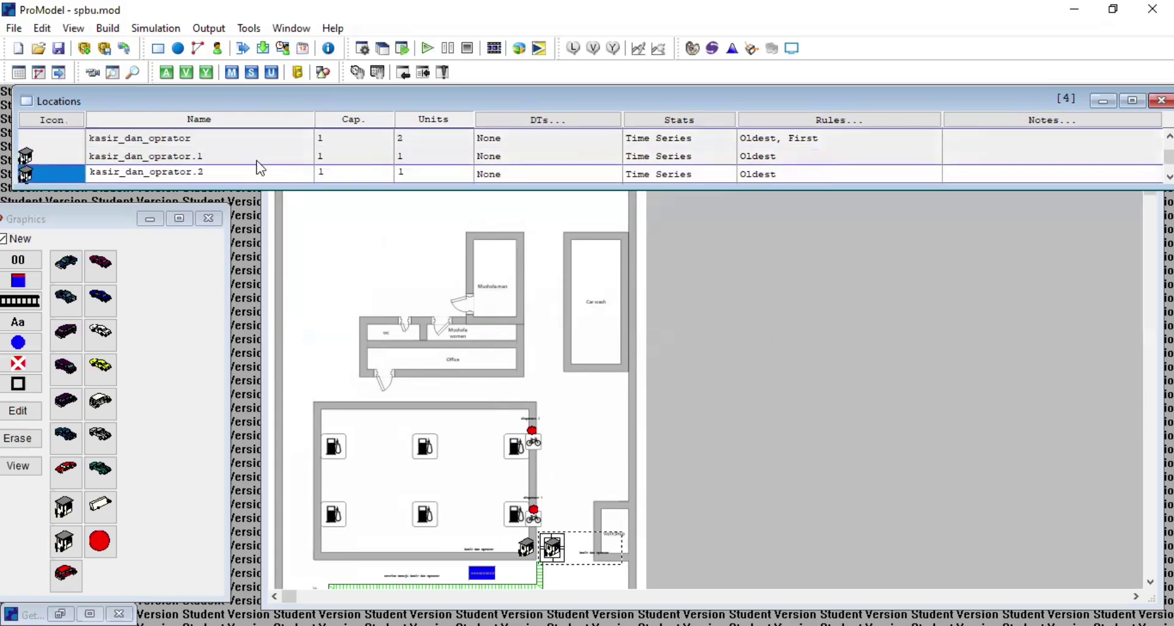
key(Up)
drag(611, 552, 555, 546)
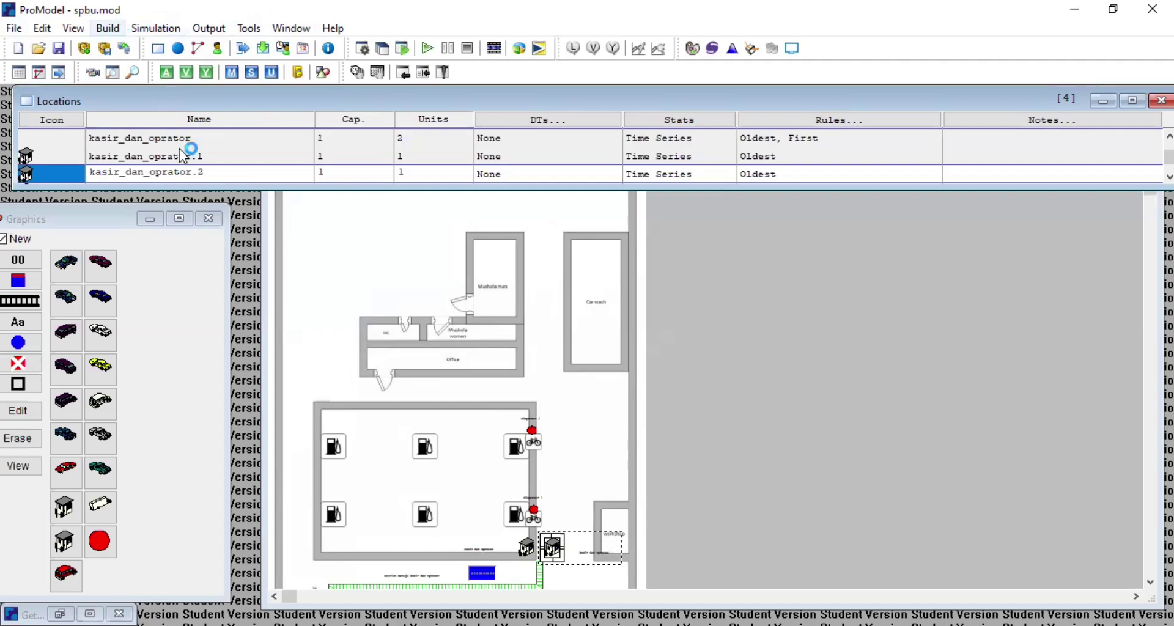
Step: Return to the Processing tables and examine the operation and routing of motor at dispenser_1
click(202, 152)
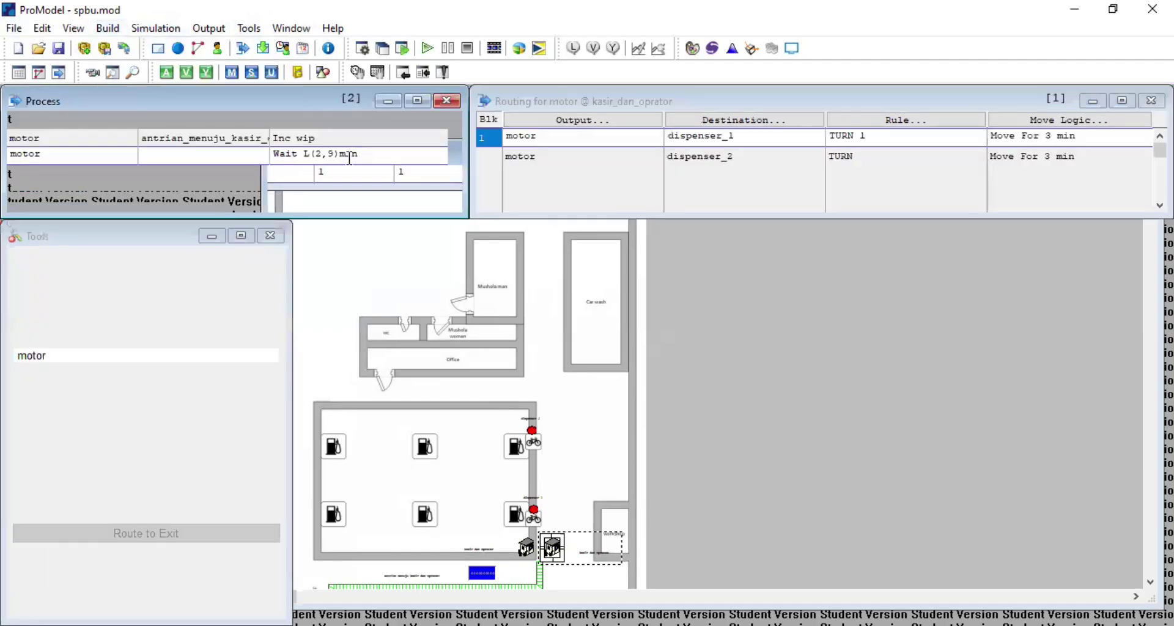
click(265, 173)
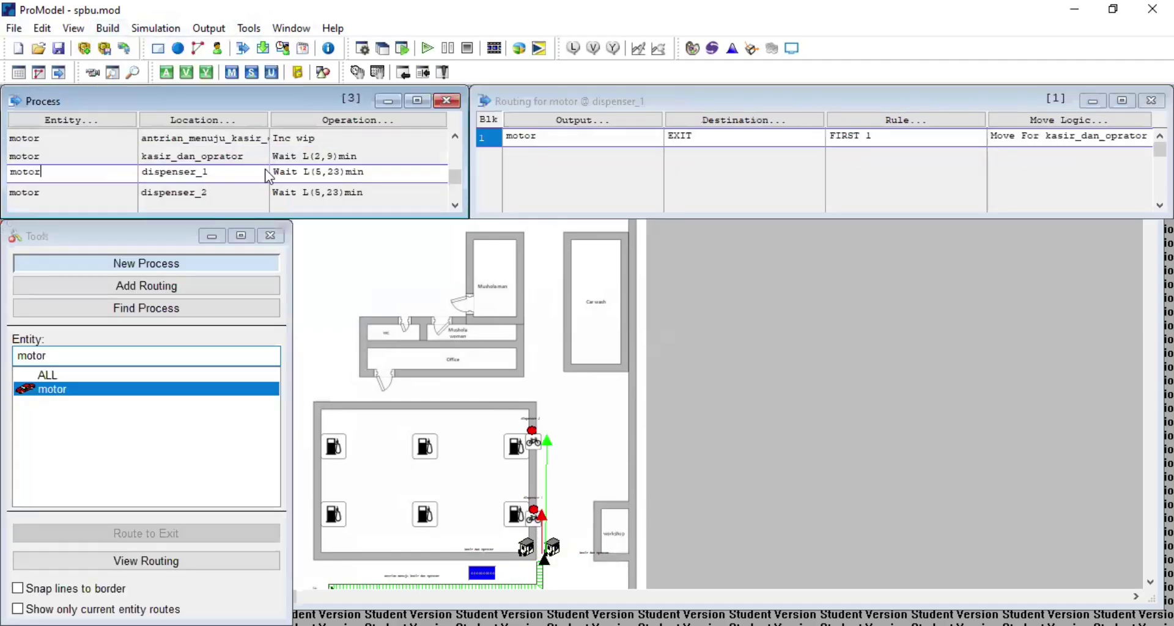